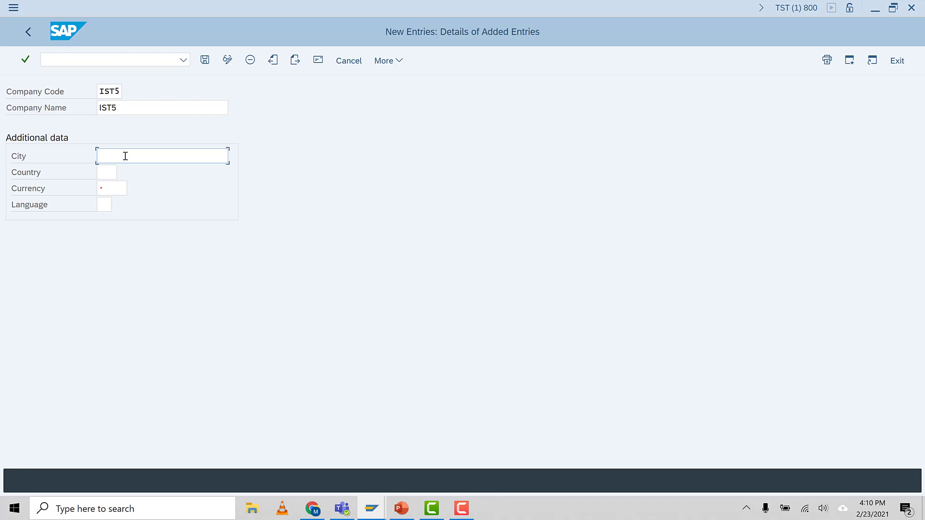
# Step: Fill in company code IST5's additional data with city GREENSBORO, country US, currency USD and language EN
pyautogui.write('REENSBORO')
pyautogui.click(108, 174)
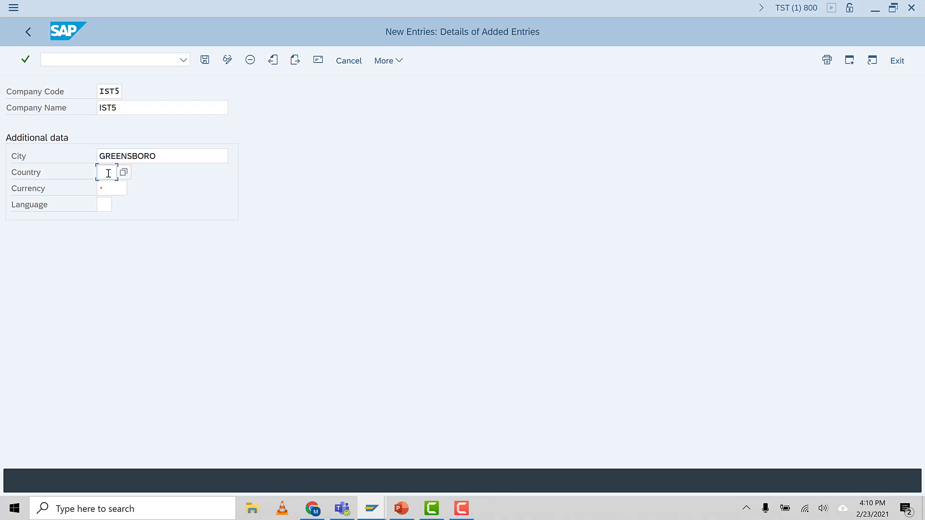
pyautogui.write('US')
pyautogui.click(121, 187)
pyautogui.write('USD')
pyautogui.click(105, 203)
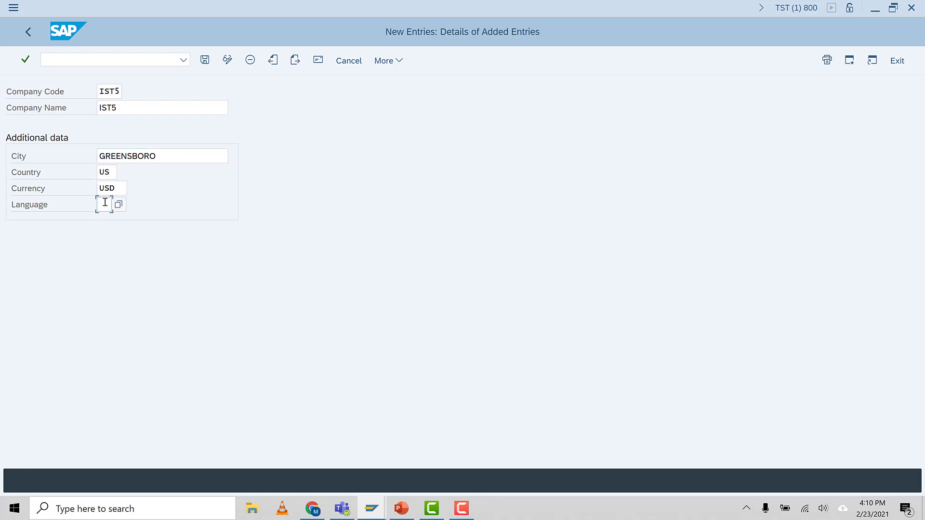
pyautogui.write('EN')
pyautogui.press('Return')
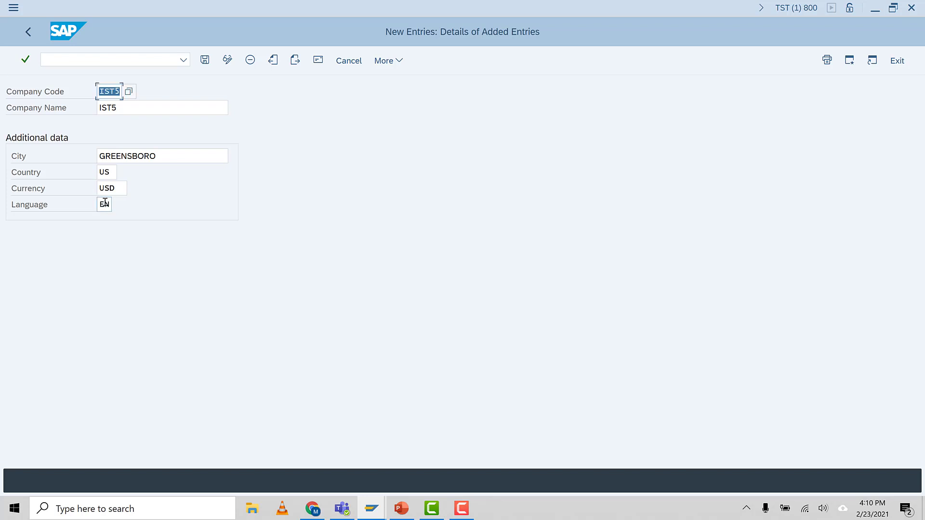
# Step: Save company code IST5 with address country US under customizing request TSTK902940
pyautogui.click(124, 107)
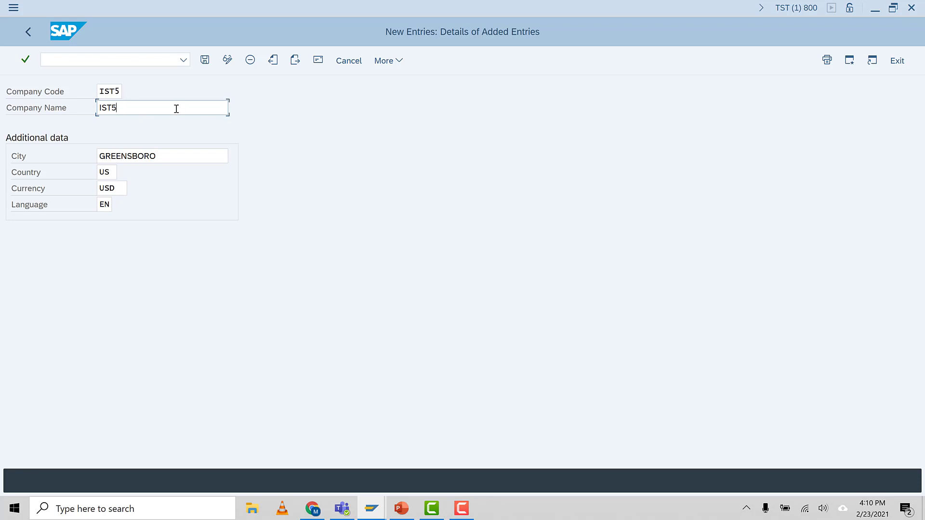
pyautogui.click(205, 60)
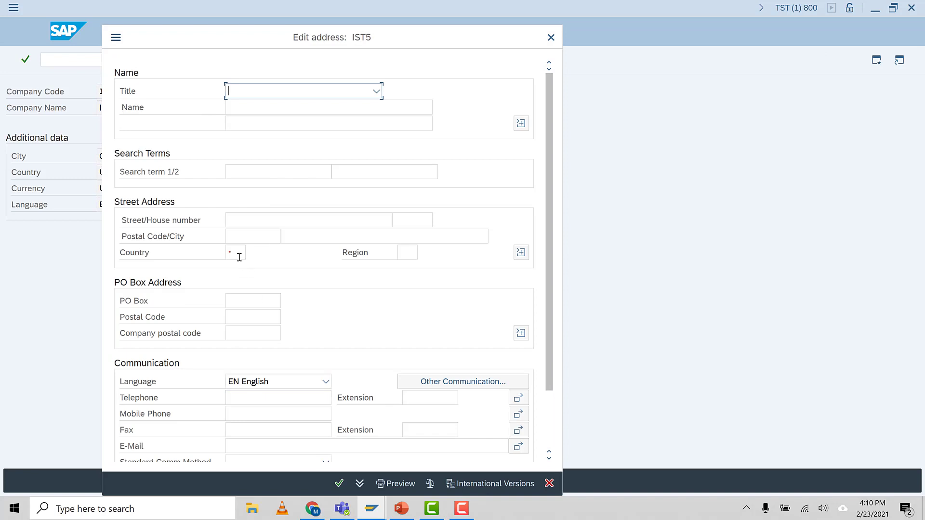
pyautogui.click(239, 257)
pyautogui.write('US')
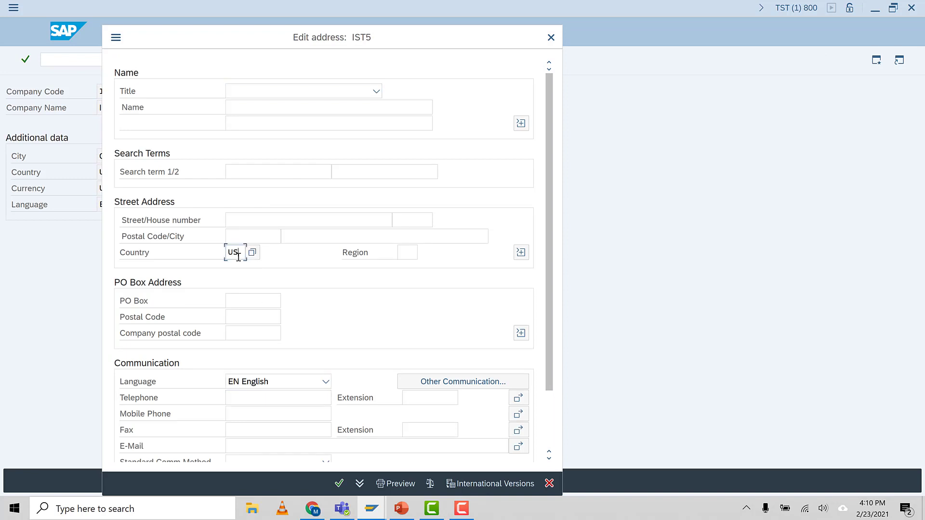
pyautogui.click(341, 486)
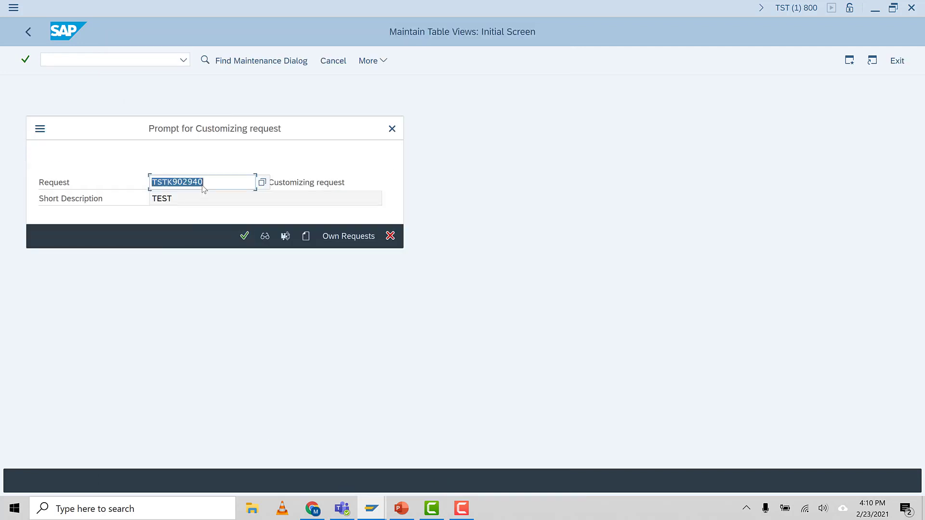
pyautogui.click(213, 182)
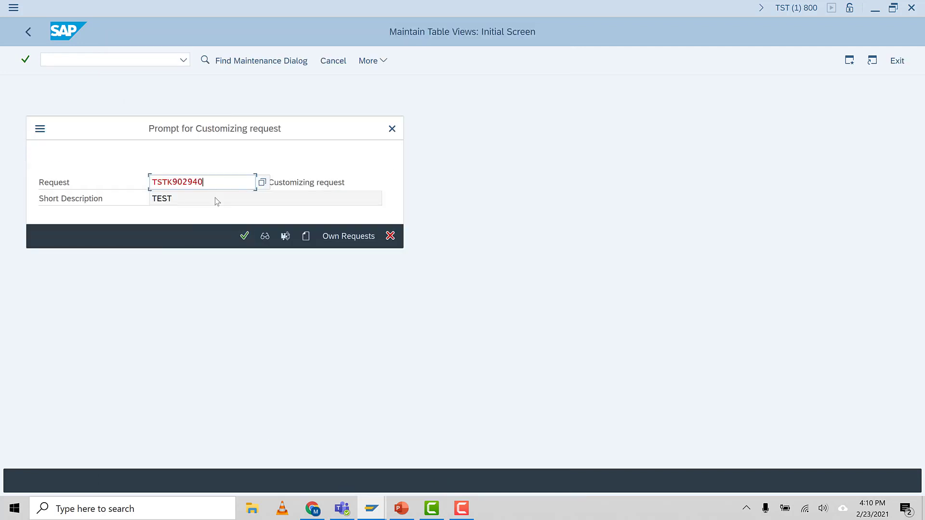
pyautogui.click(246, 235)
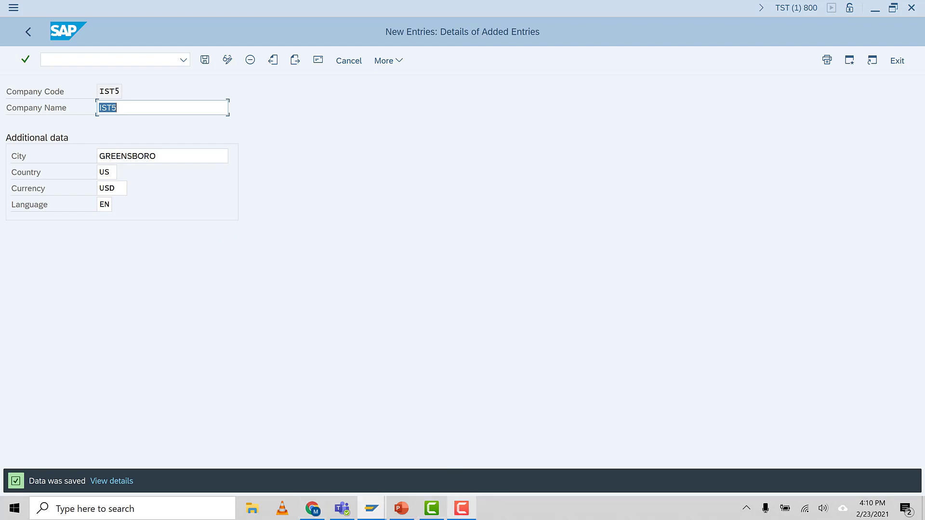
# Step: Check the task list in PowerPoint for the credit control area and open transaction OB45 in SAP
pyautogui.click(401, 508)
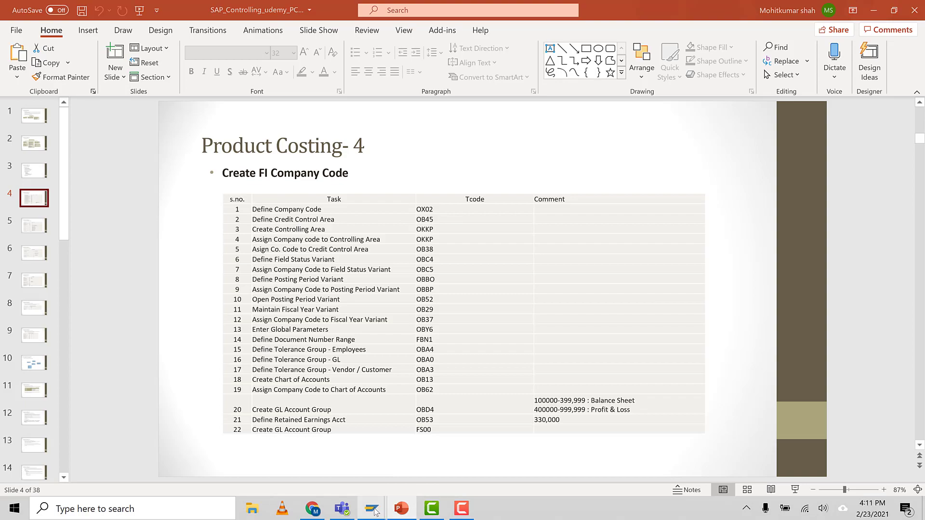
pyautogui.moveTo(371, 508)
pyautogui.click(452, 456)
pyautogui.click(62, 63)
pyautogui.write('/NOB45')
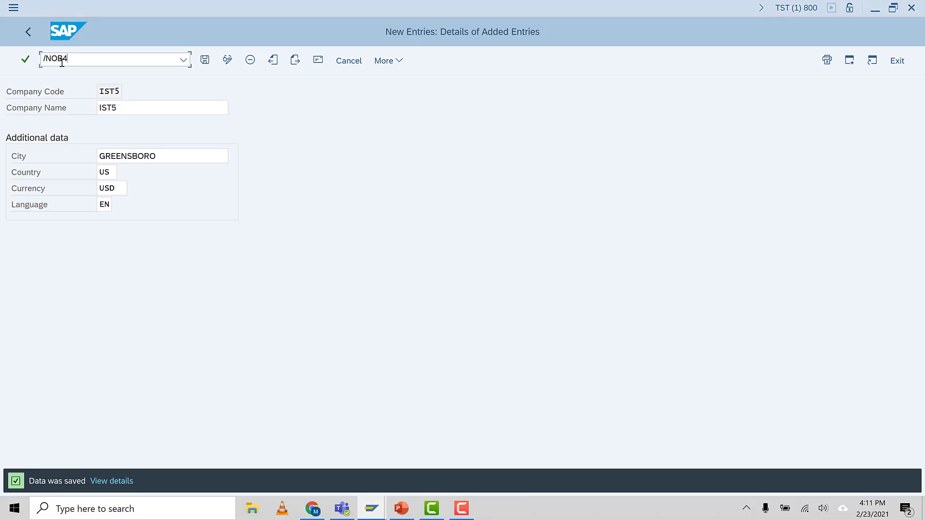
pyautogui.press('Return')
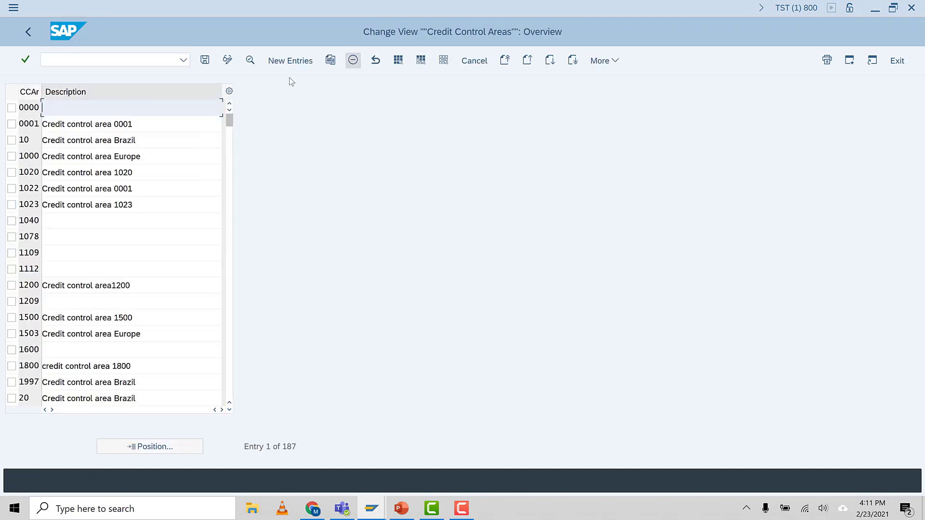
# Step: Start a new credit control area IST5 with currency USD and SD update 000012
pyautogui.click(290, 61)
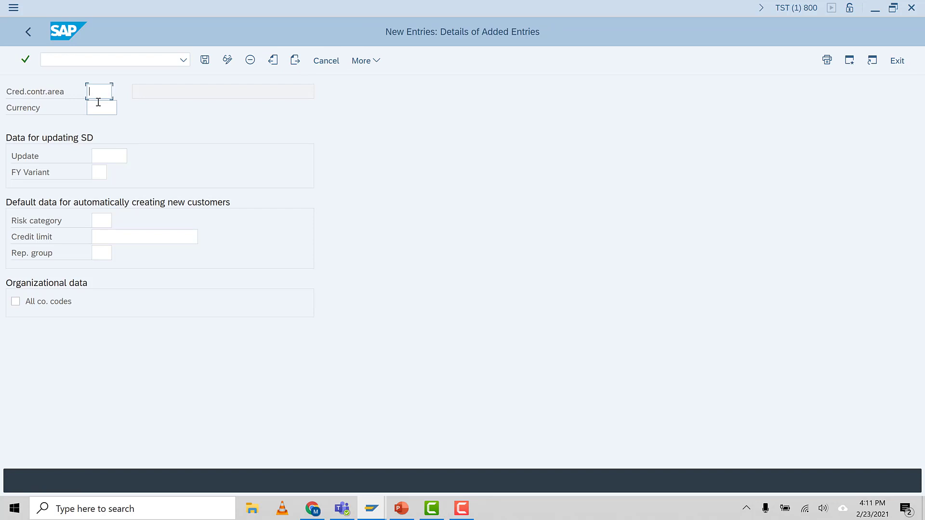
pyautogui.write('IST5')
pyautogui.click(101, 110)
pyautogui.write('USD')
pyautogui.click(103, 160)
pyautogui.press('F4')
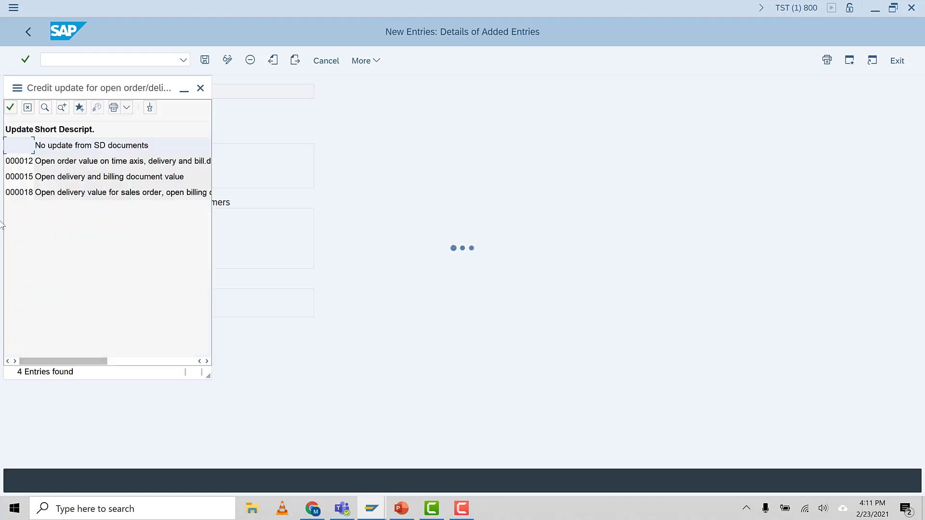
pyautogui.click(56, 164)
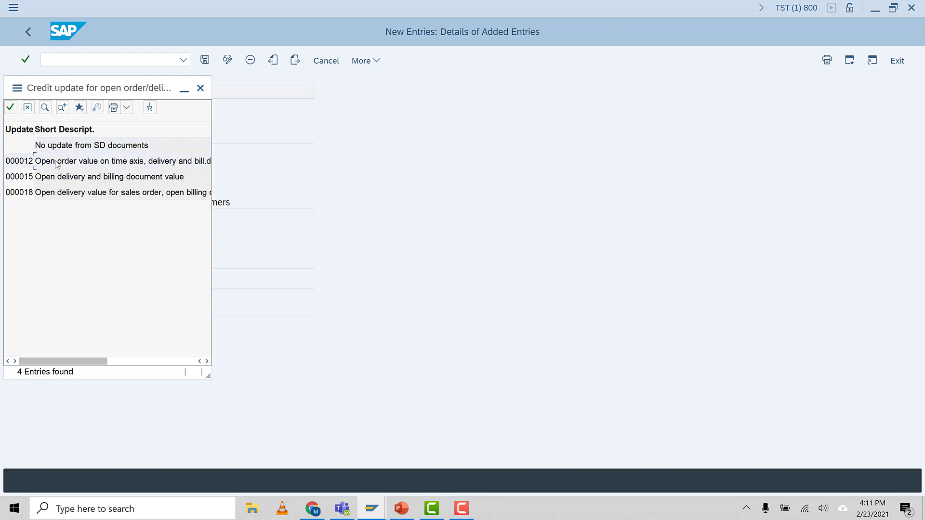
pyautogui.doubleClick(25, 165)
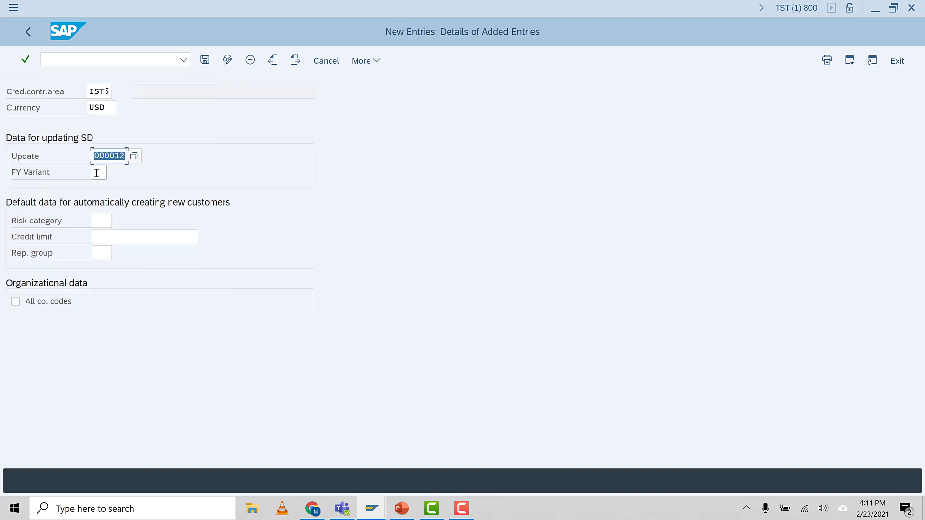
# Step: Look through the available fiscal year variants for the credit control area
pyautogui.press('F4')
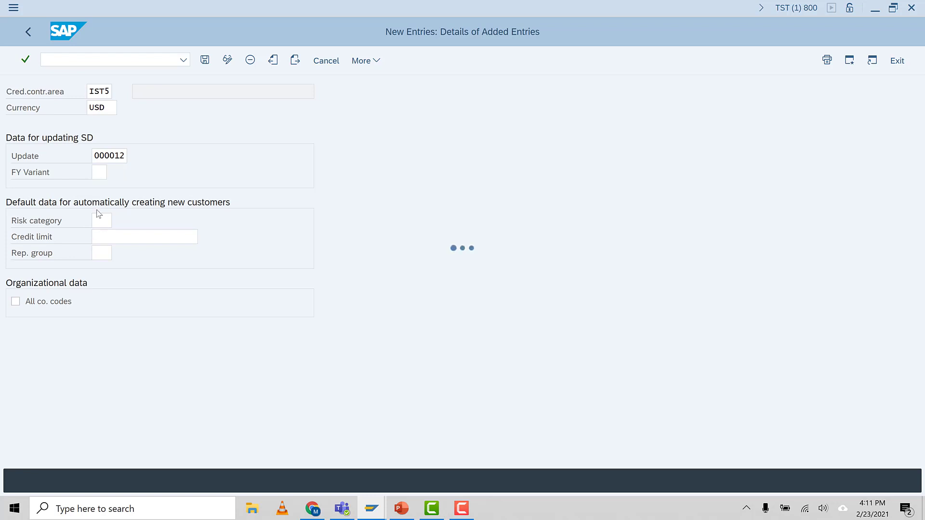
pyautogui.scroll(-1, 107, 333)
pyautogui.scroll(-8, 107, 332)
pyautogui.scroll(9, 107, 333)
pyautogui.scroll(-9, 107, 333)
pyautogui.scroll(-14, 107, 332)
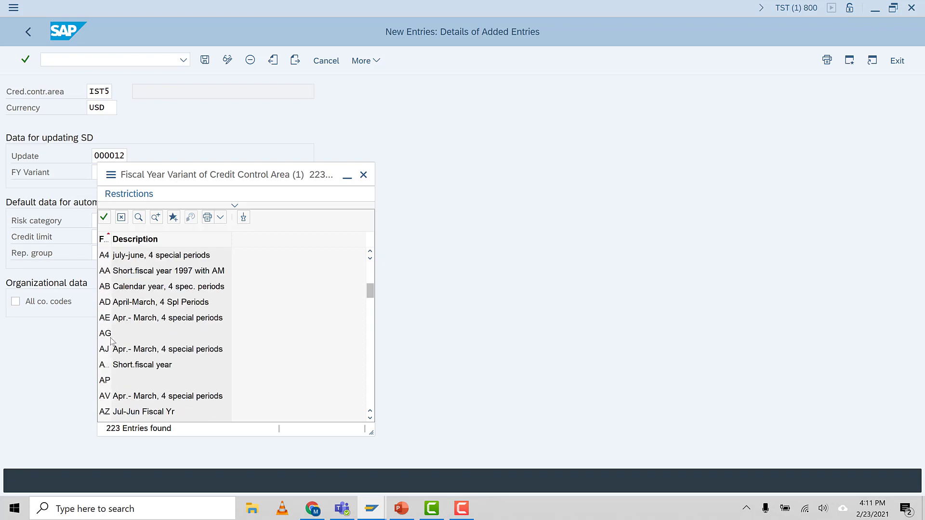
pyautogui.scroll(-9, 116, 346)
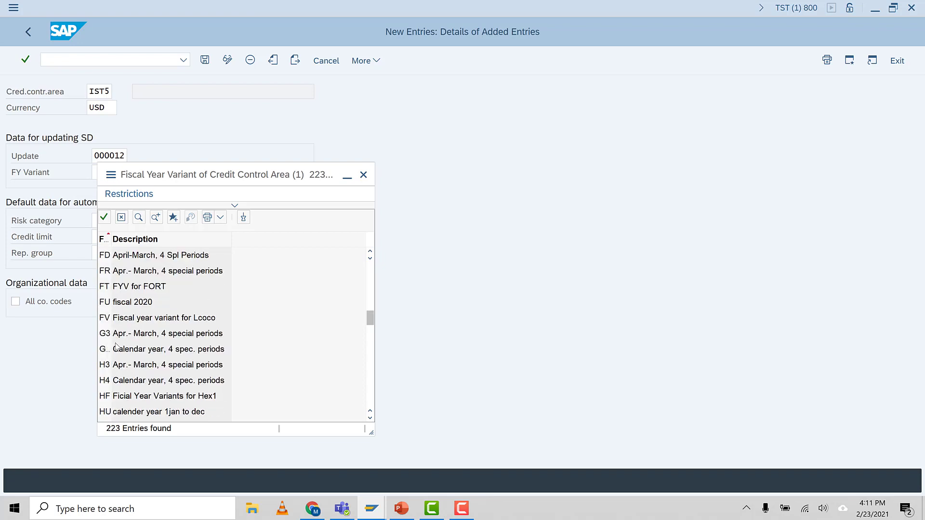
pyautogui.scroll(4, 115, 346)
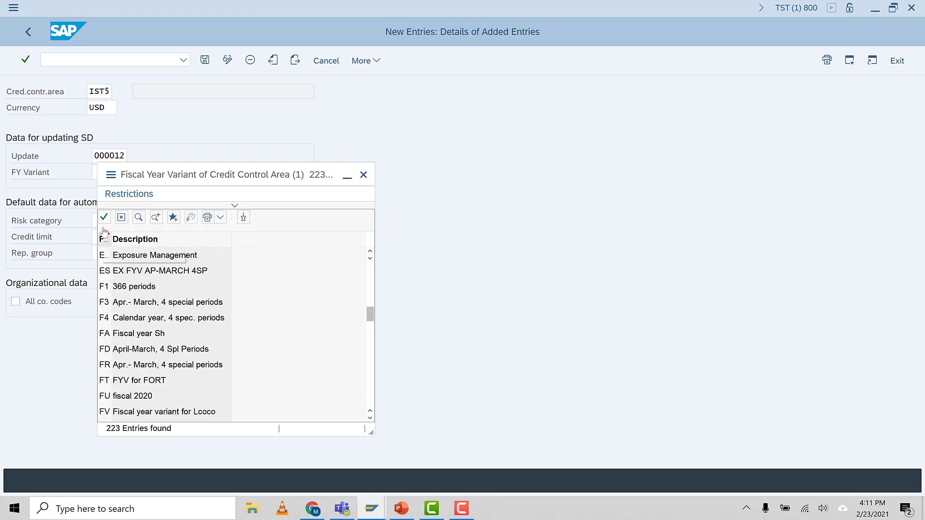
pyautogui.click(120, 217)
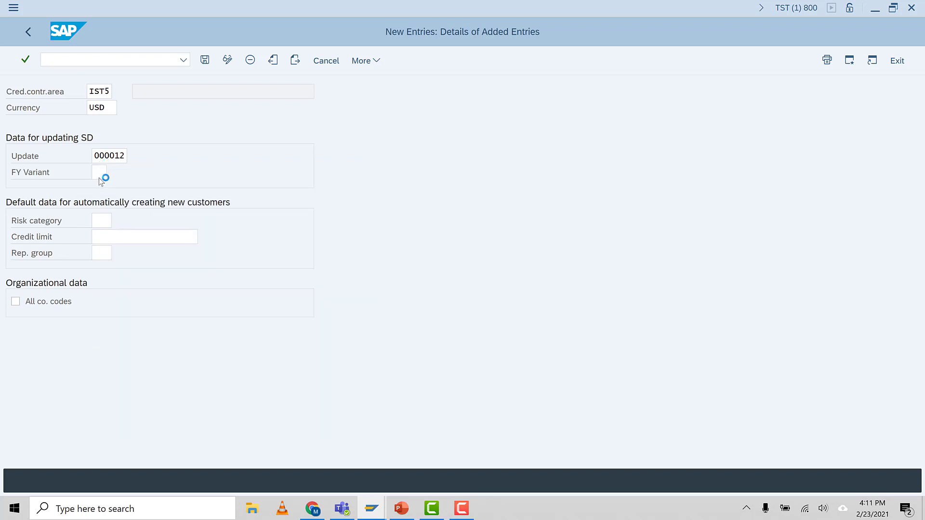
# Step: Set the fiscal year variant to K4 and save the credit control area under customizing request TSTK902940
pyautogui.write('K4')
pyautogui.click(101, 239)
pyautogui.click(95, 252)
pyautogui.press('Return')
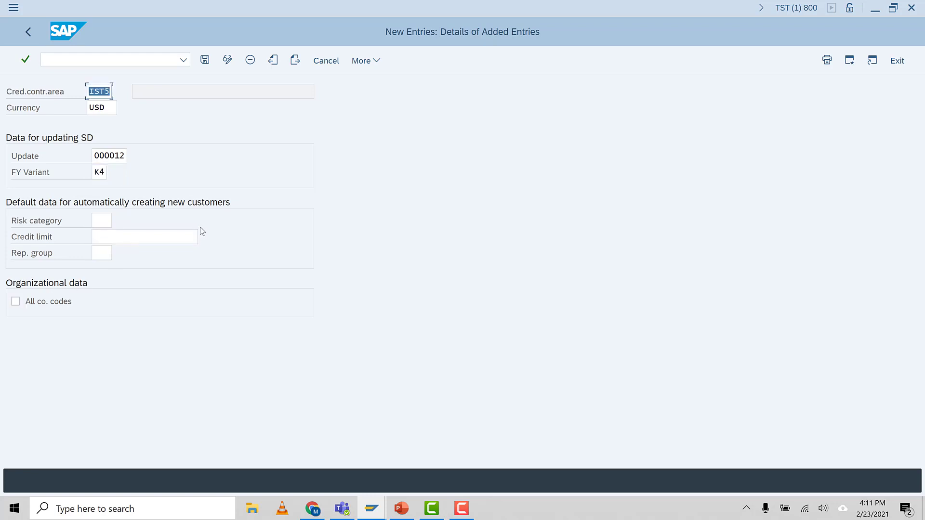
pyautogui.click(205, 60)
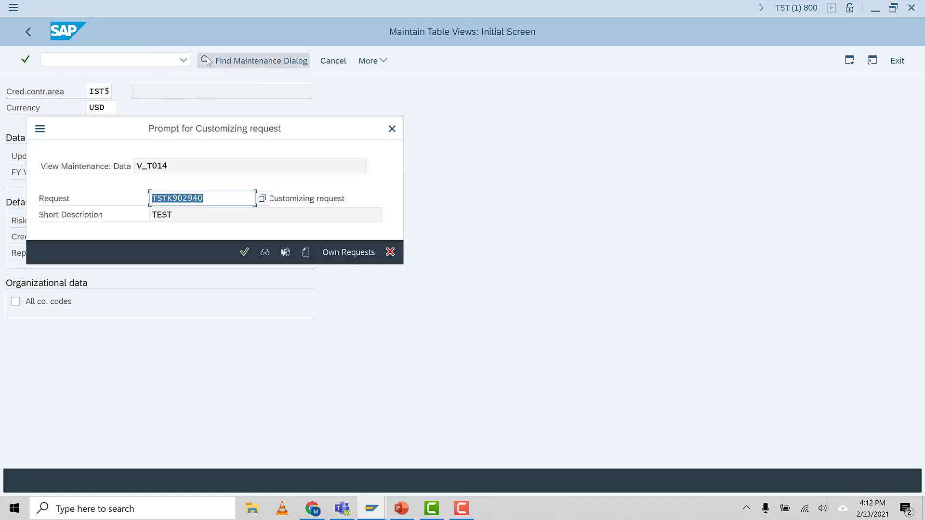
pyautogui.click(242, 255)
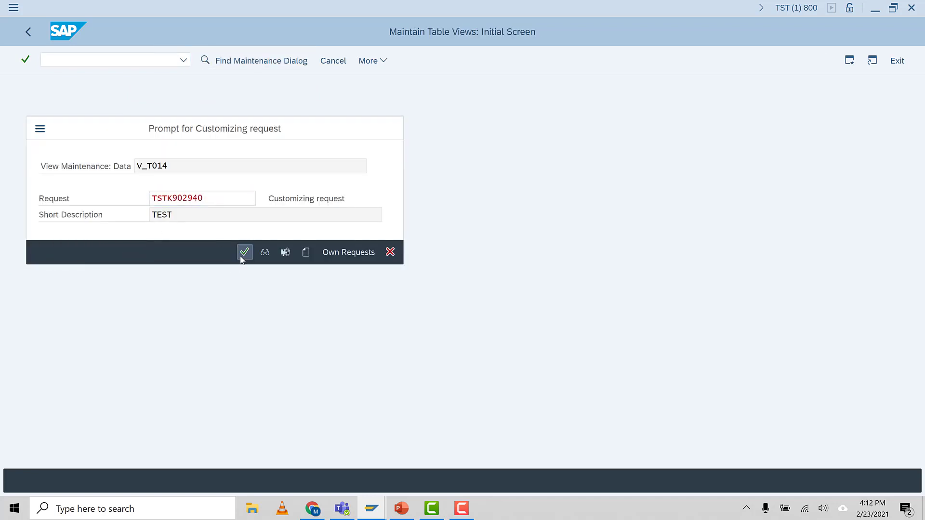
pyautogui.click(106, 111)
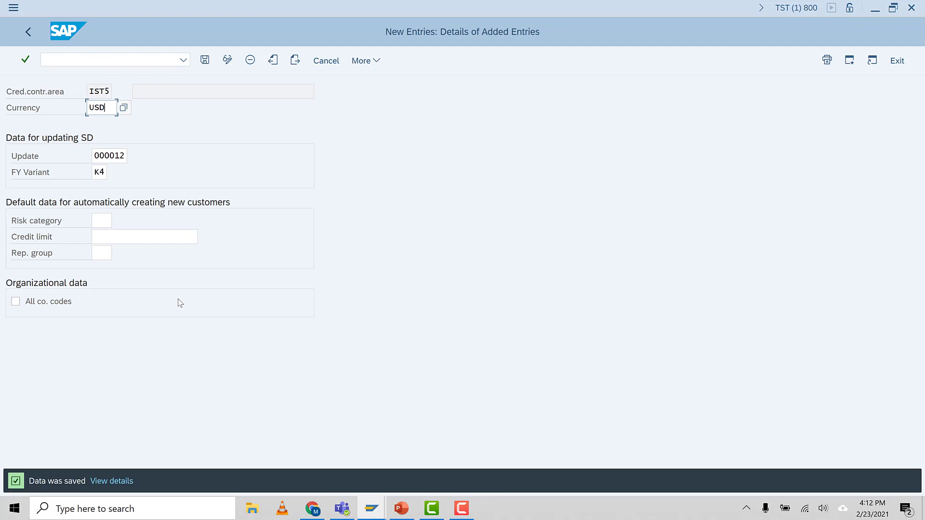
# Step: Check the PowerPoint task list for the controlling area and open transaction OKKP in SAP
pyautogui.click(397, 512)
pyautogui.click(398, 512)
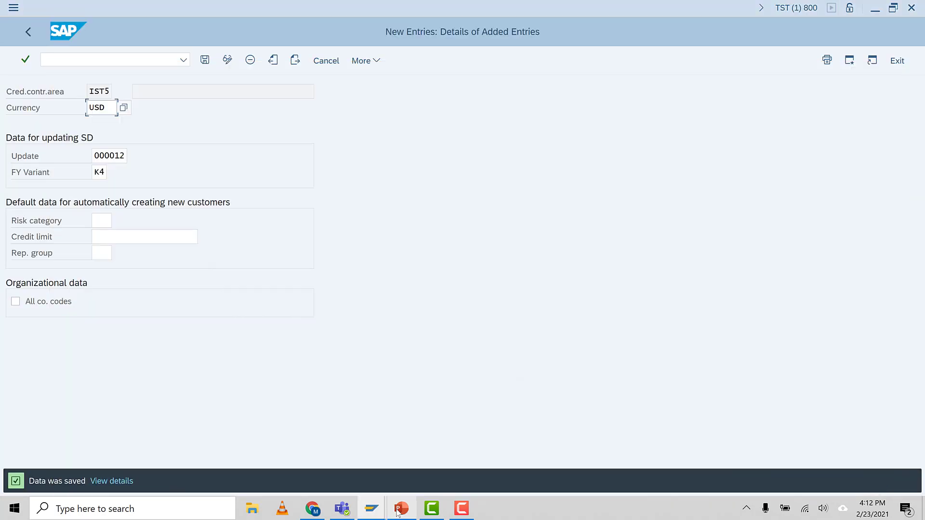
pyautogui.click(71, 57)
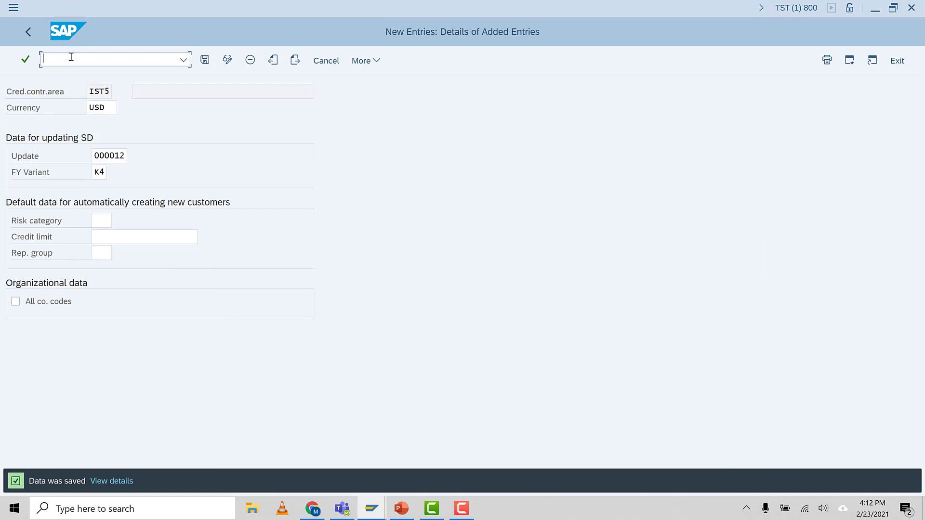
pyautogui.write('/N')
pyautogui.write('OB38')
pyautogui.press('Return')
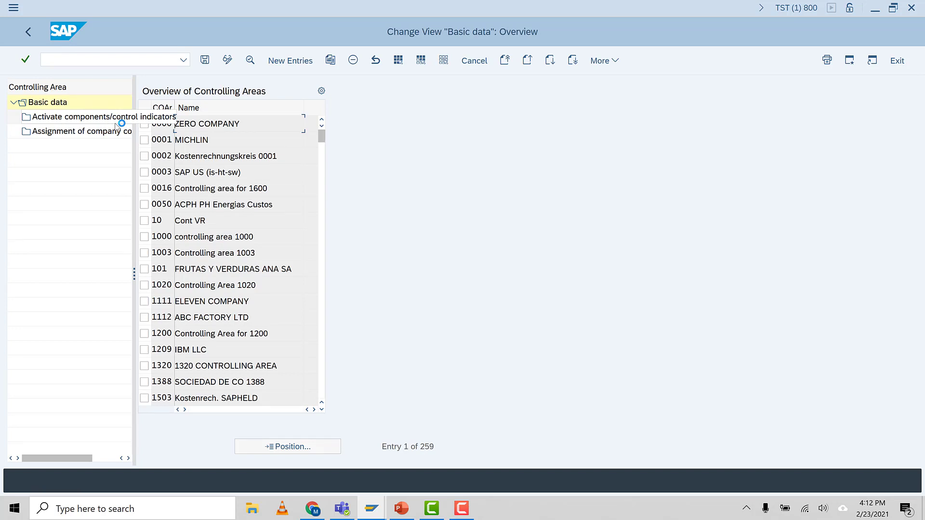
# Step: Start a new controlling area IST5 named AUMTECH and assign it cross-company-code cost accounting
pyautogui.click(289, 62)
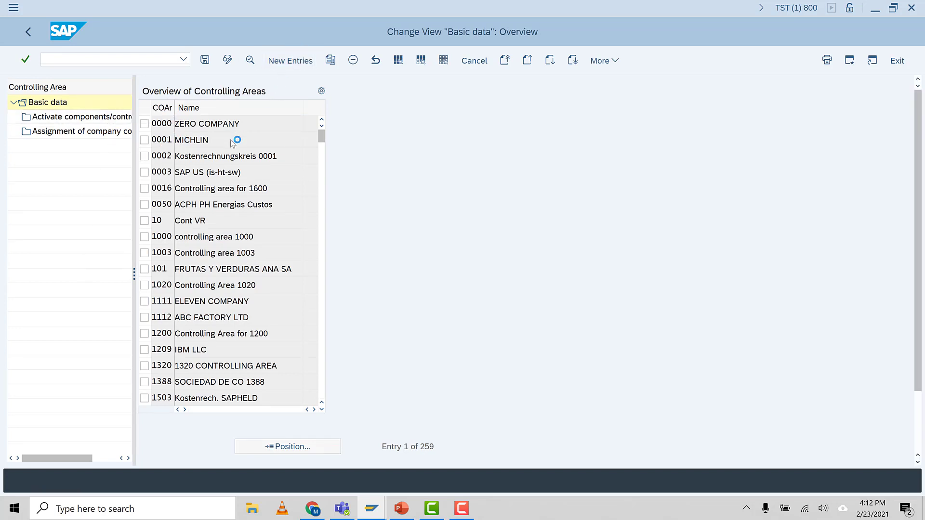
pyautogui.write('IST5')
pyautogui.click(282, 110)
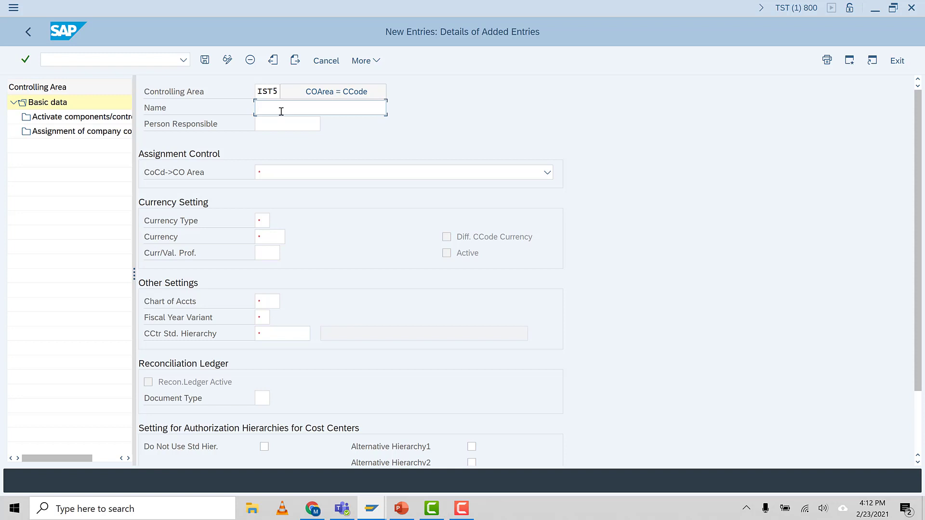
pyautogui.write('AUMTECH')
pyautogui.click(306, 175)
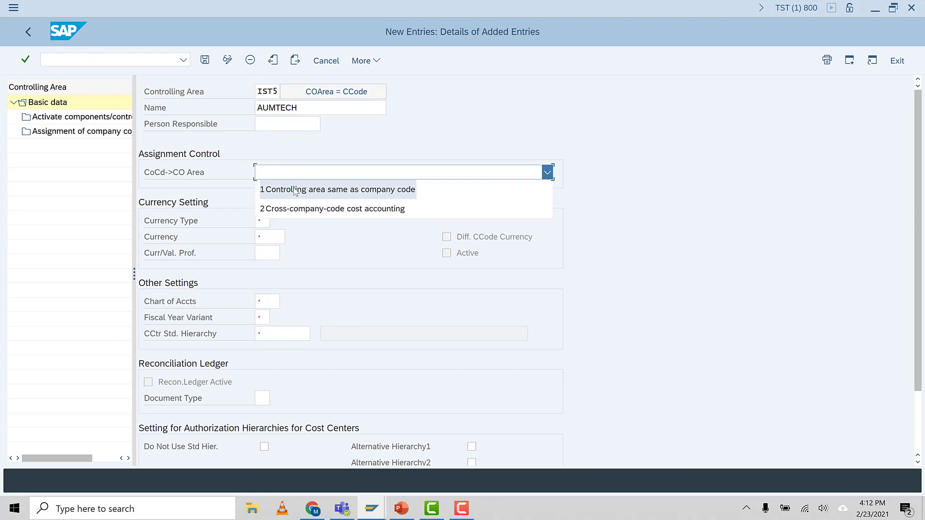
pyautogui.click(323, 215)
# Step: Set the controlling area's currency type to 20 (Controlling area currency) and accept the important note
pyautogui.click(267, 225)
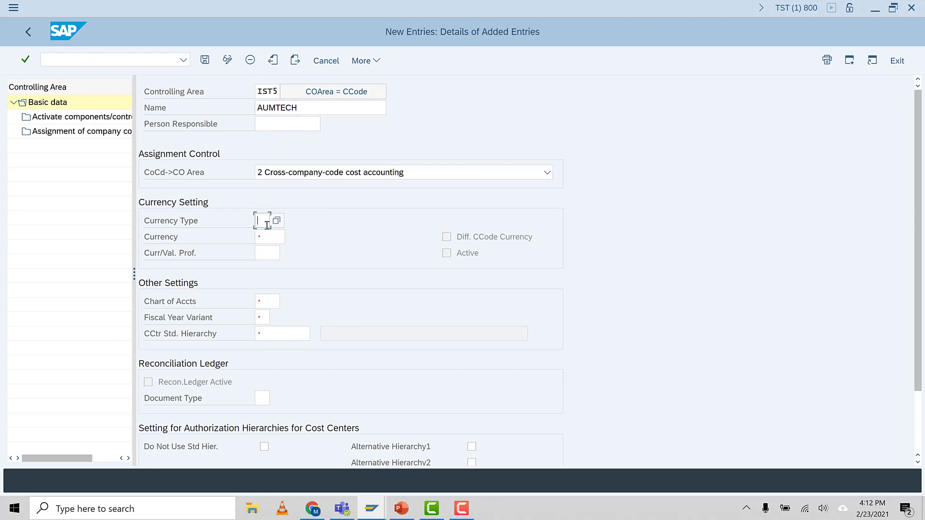
pyautogui.press('F4')
pyautogui.click(43, 130)
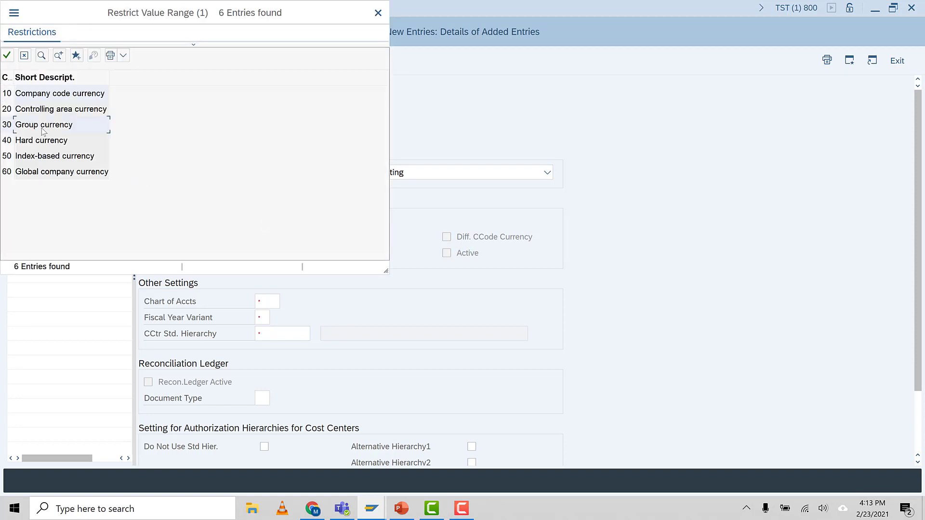
pyautogui.doubleClick(68, 110)
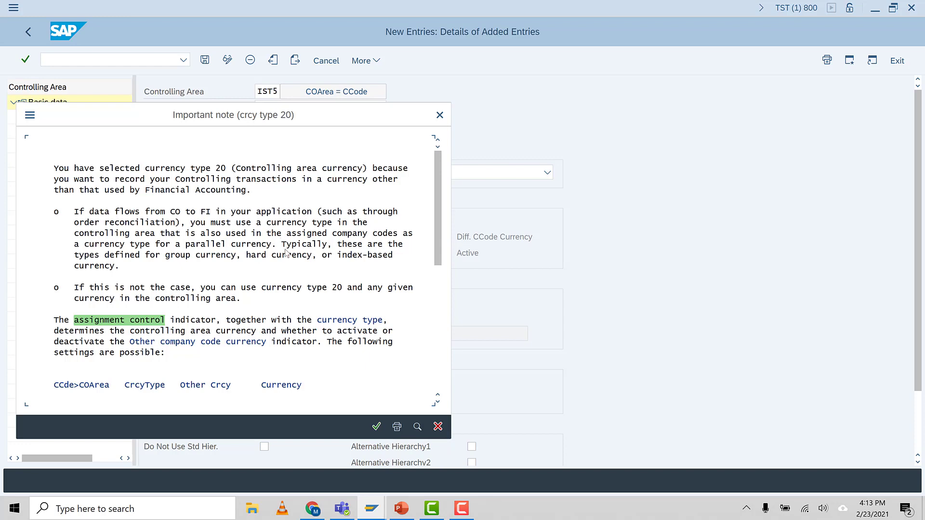
pyautogui.click(377, 427)
# Step: Set the controlling area's currency type to 30 (Group currency)
pyautogui.click(264, 222)
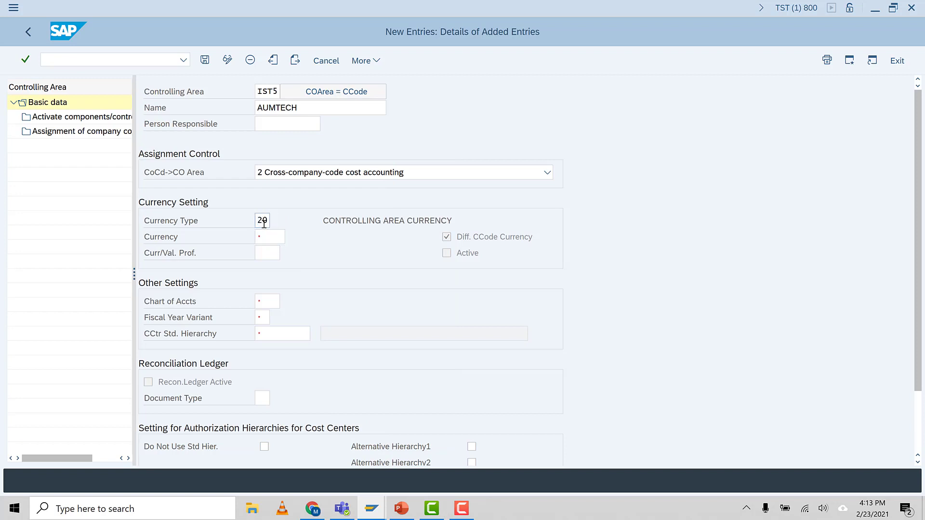
pyautogui.press('F4')
pyautogui.doubleClick(41, 124)
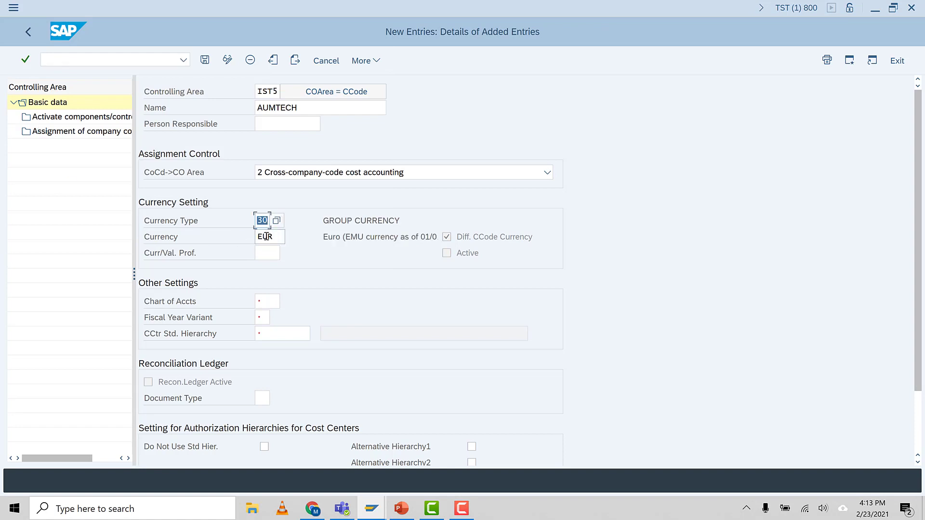
pyautogui.click(272, 239)
pyautogui.click(262, 221)
pyautogui.click(278, 236)
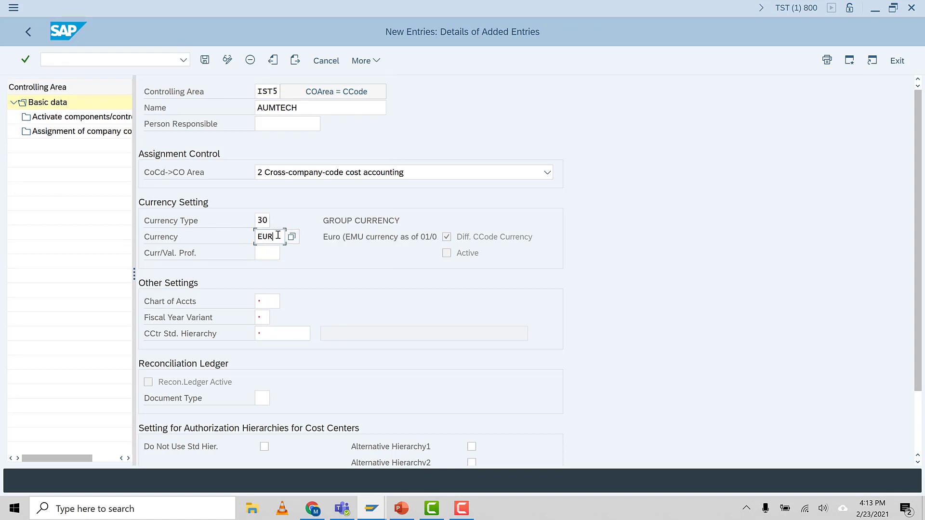
pyautogui.click(270, 303)
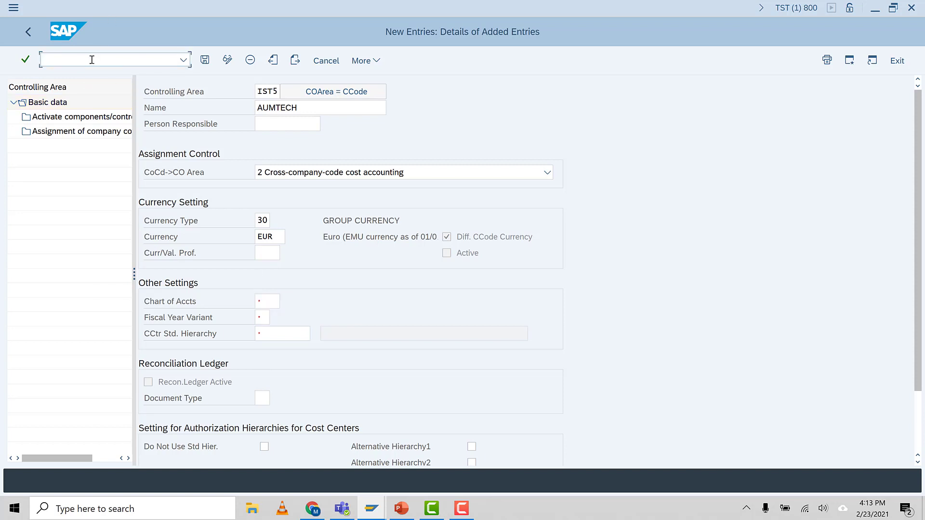
# Step: Leave the unsaved controlling area entry and open transaction OB13 for the list of charts of accounts
pyautogui.write('/NOB13')
pyautogui.press('Return')
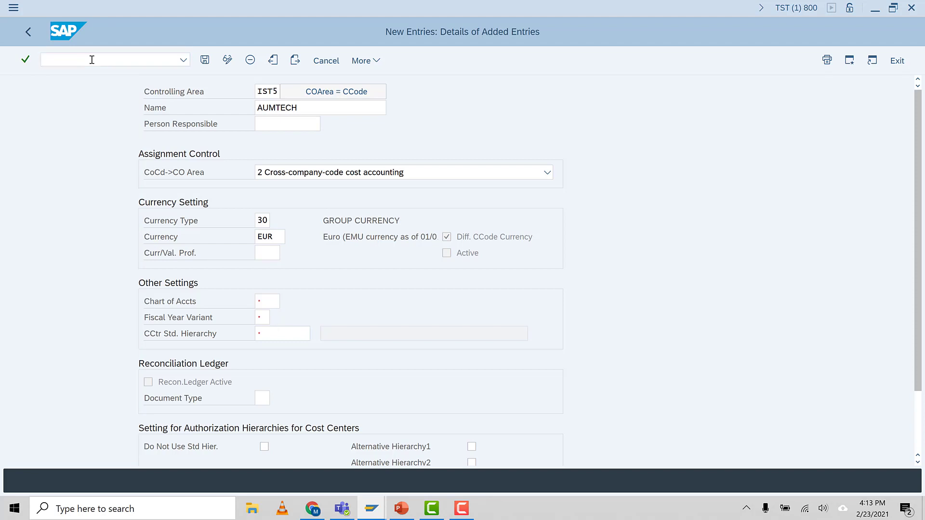
# Step: Check the chart of accounts task and its transaction code in the PowerPoint task list and return to SAP
pyautogui.click(405, 506)
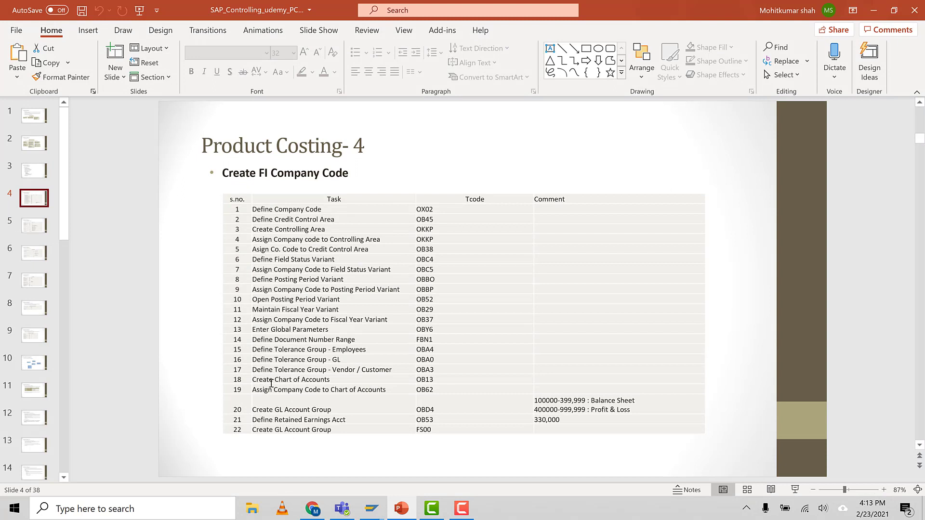
pyautogui.click(345, 379)
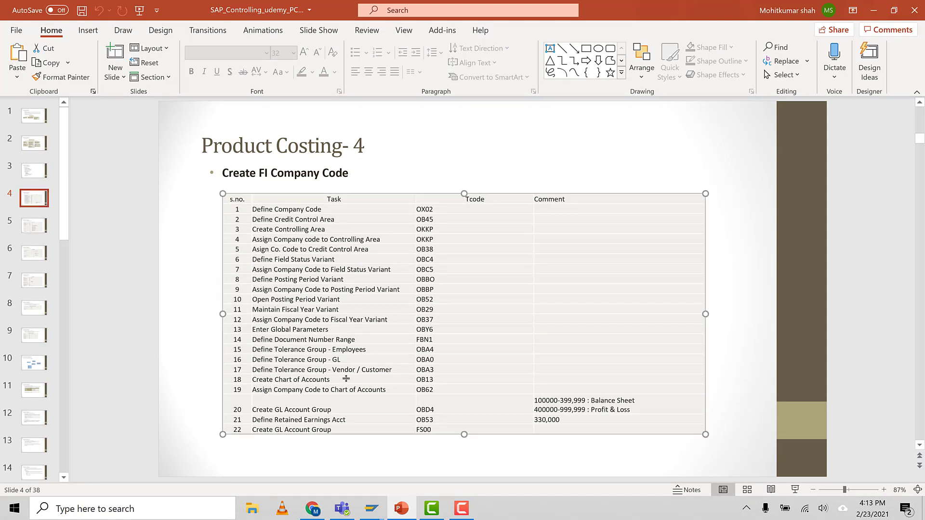
pyautogui.click(433, 381)
pyautogui.doubleClick(428, 380)
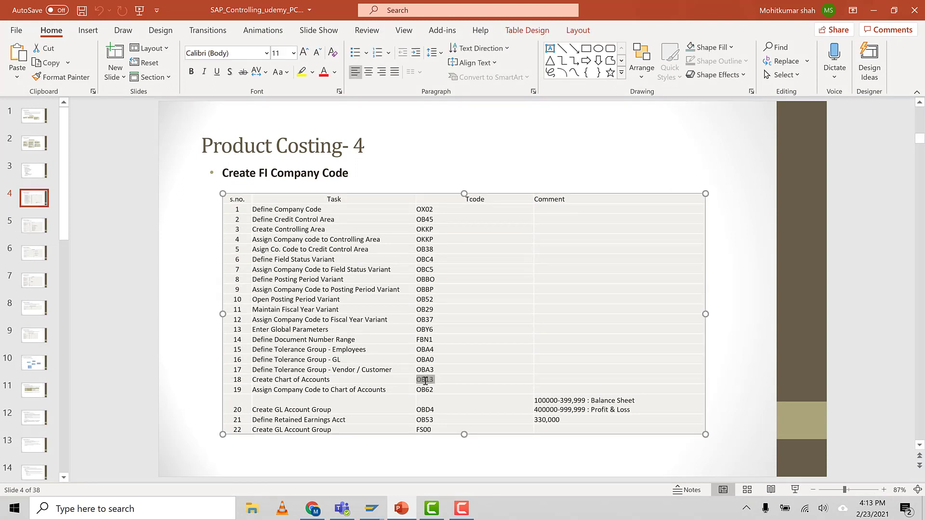
pyautogui.click(424, 381)
pyautogui.moveTo(375, 515)
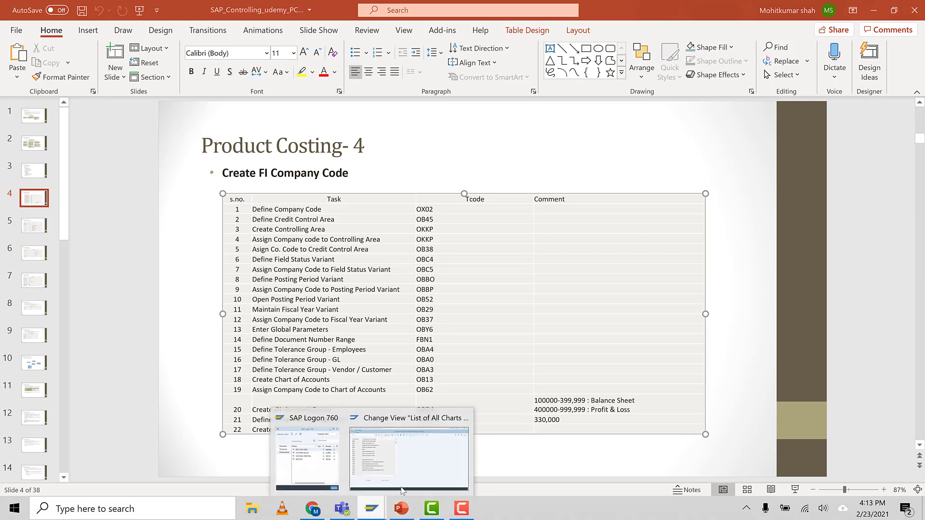
pyautogui.click(399, 463)
pyautogui.click(54, 63)
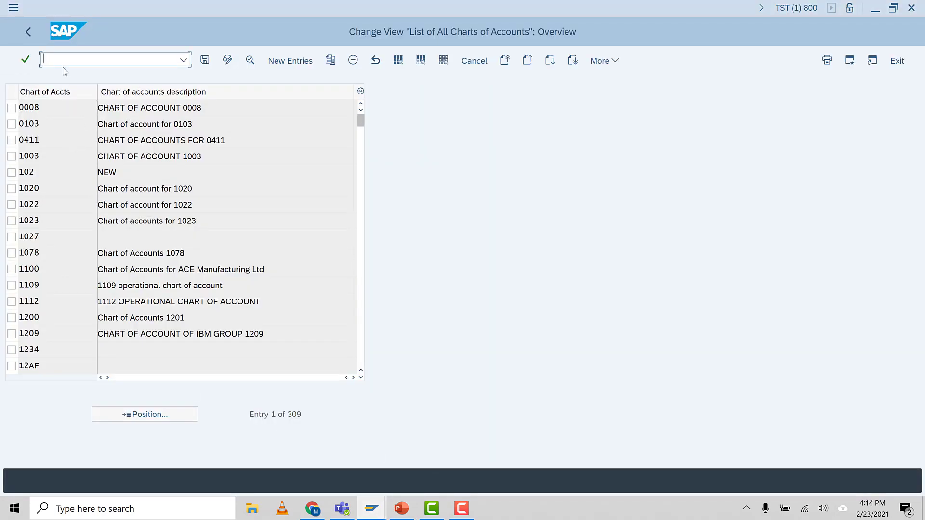
# Step: Start a new chart of accounts IST5 with the description "IST5 Chart of Accounts"
pyautogui.click(291, 61)
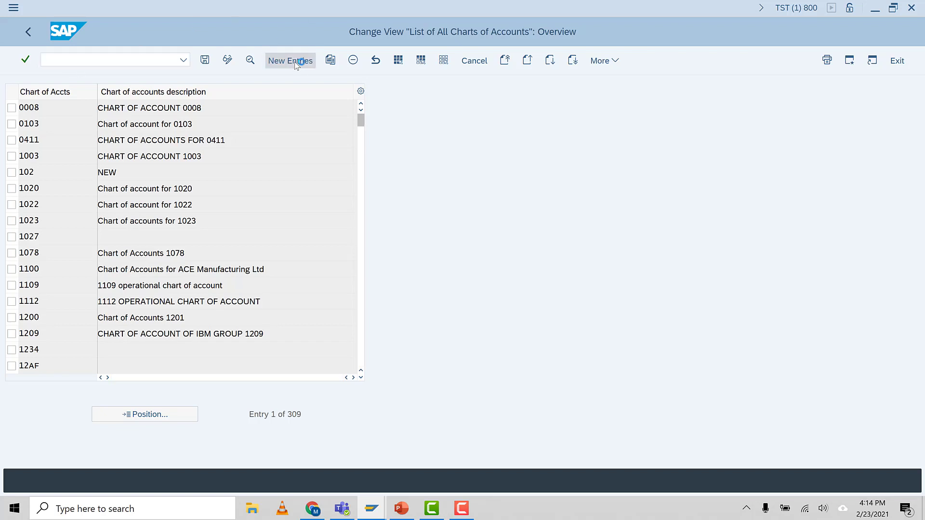
pyautogui.write('IST5')
pyautogui.click(111, 107)
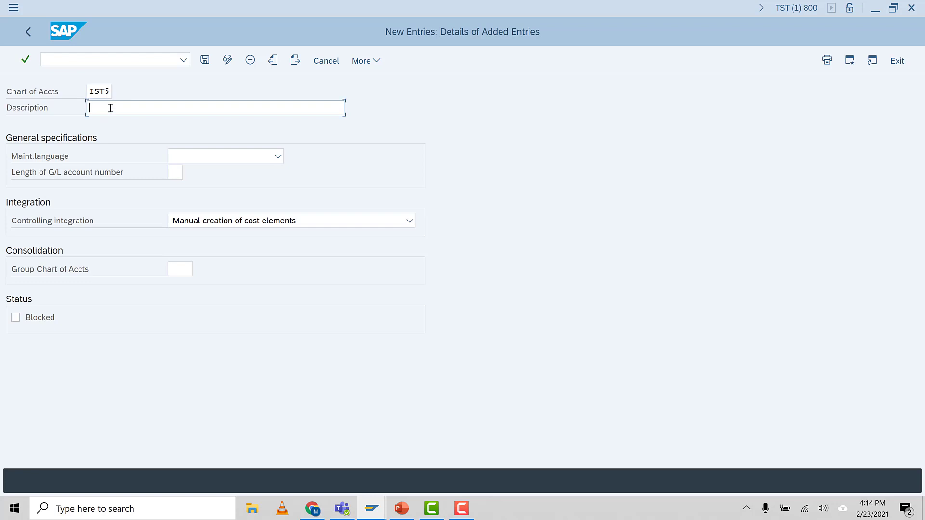
pyautogui.write('CHART')
pyautogui.press('BackSpace')
pyautogui.press('BackSpace')
pyautogui.press('BackSpace')
pyautogui.press('BackSpace')
pyautogui.press('BackSpace')
pyautogui.press('BackSpace')
pyautogui.write('IST5 Chart of Accounts')
# Step: Set the chart of accounts' maintenance language to EN English and the G/L account number length to 6
pyautogui.click(224, 161)
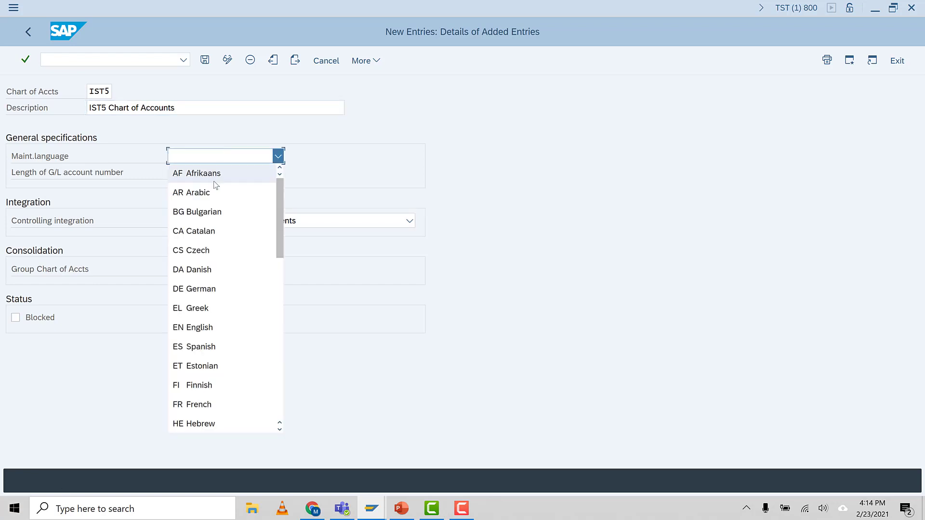
pyautogui.click(220, 327)
pyautogui.click(172, 172)
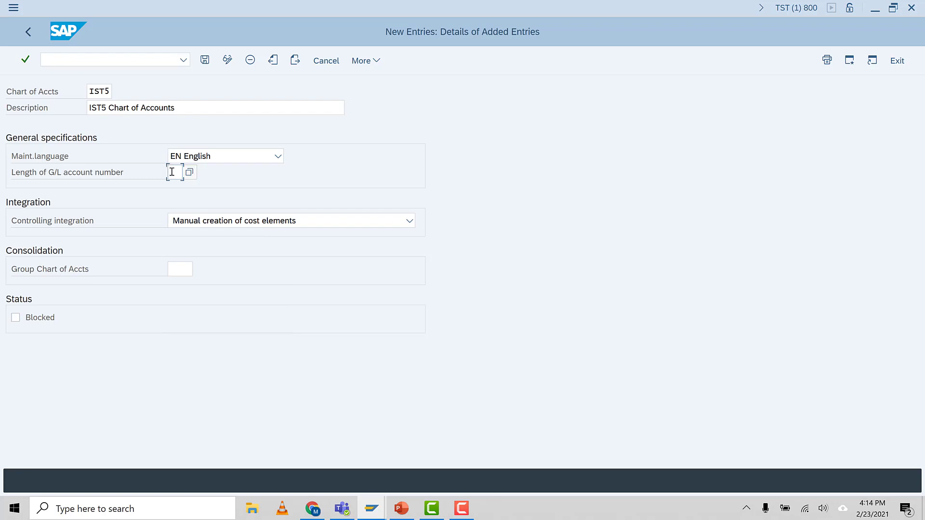
pyautogui.write('6')
# Step: Save the new chart of accounts IST5 under the proposed customizing request
pyautogui.click(205, 62)
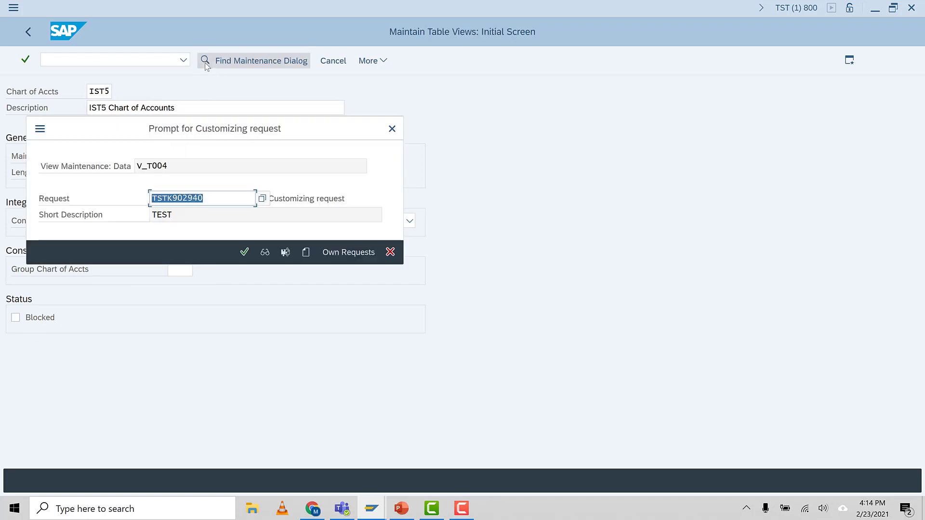
pyautogui.click(221, 198)
pyautogui.click(245, 252)
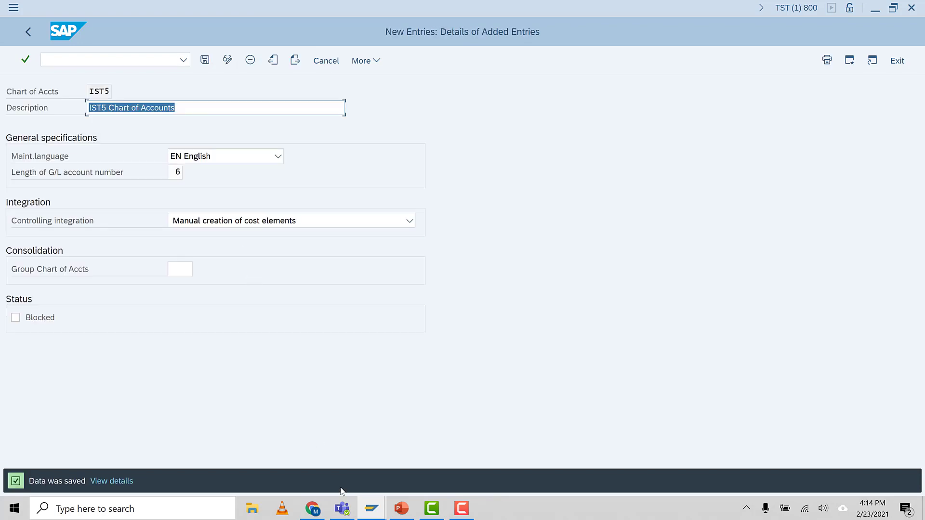
# Step: Check the PowerPoint task list for the chart of accounts assignment and open transaction OB62 in SAP
pyautogui.click(401, 508)
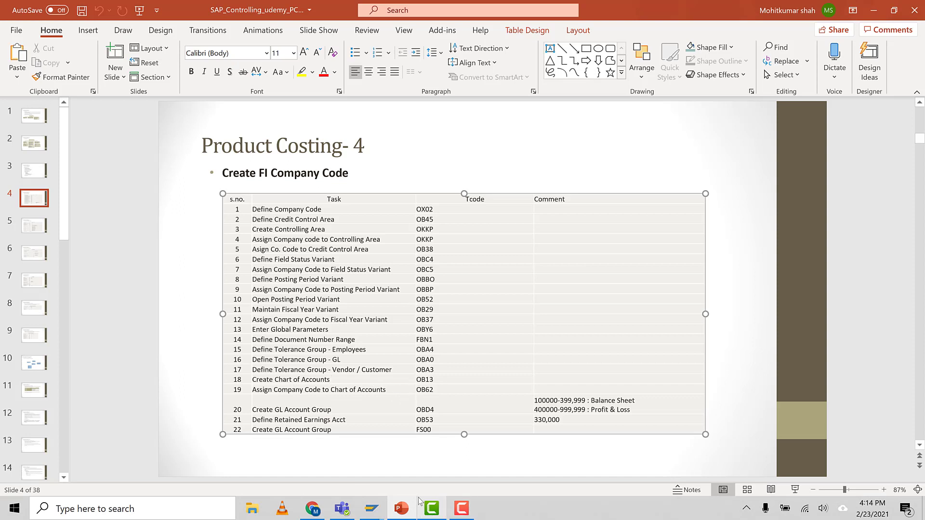
pyautogui.moveTo(375, 512)
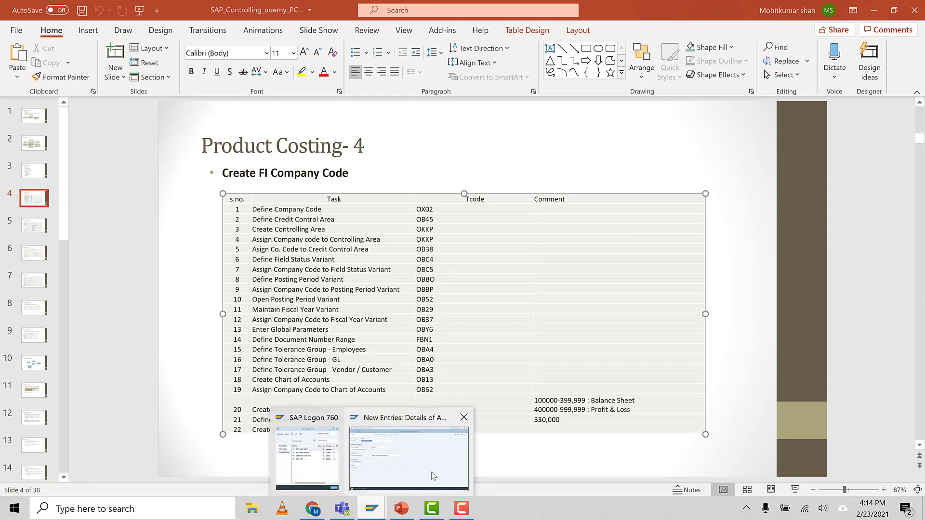
pyautogui.click(412, 465)
pyautogui.click(58, 62)
pyautogui.write('/n')
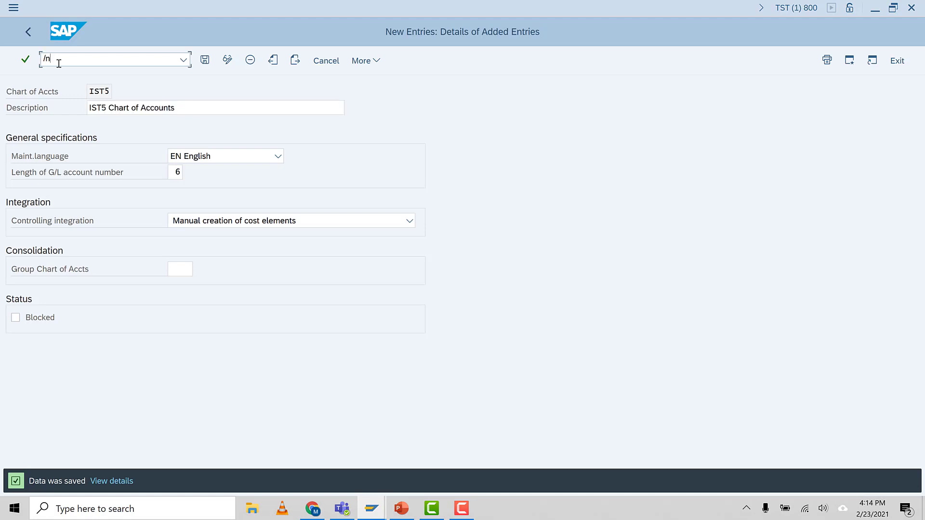
pyautogui.write('ob62')
pyautogui.press('Return')
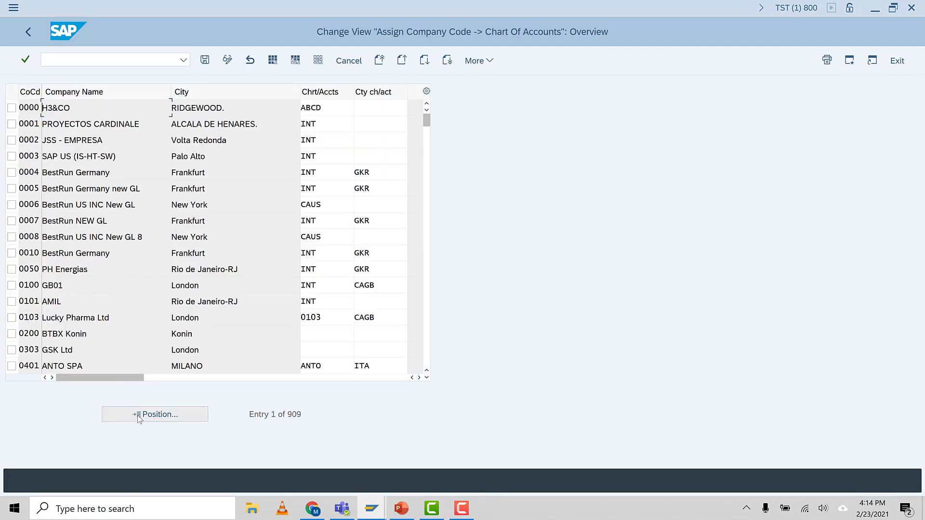
# Step: Find company code IST5, assign it chart of accounts IST5, and save under the proposed customizing request
pyautogui.hotkey('ctrl', 'f')
pyautogui.write('is')
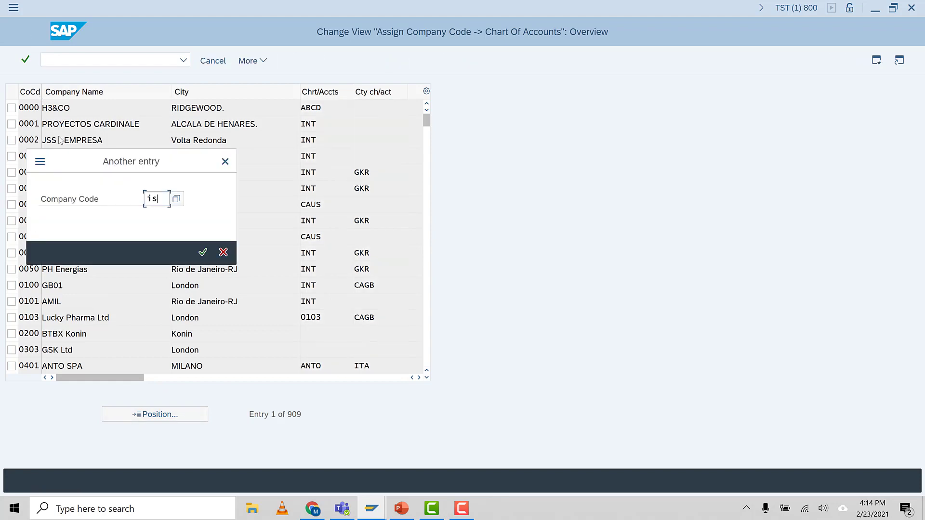
pyautogui.write('t5')
pyautogui.press('Return')
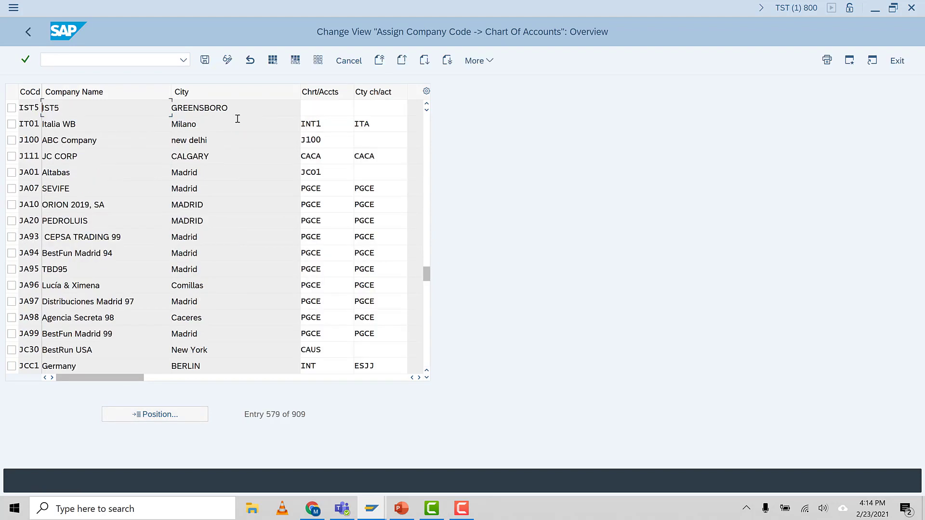
pyautogui.click(318, 108)
pyautogui.write('IST5')
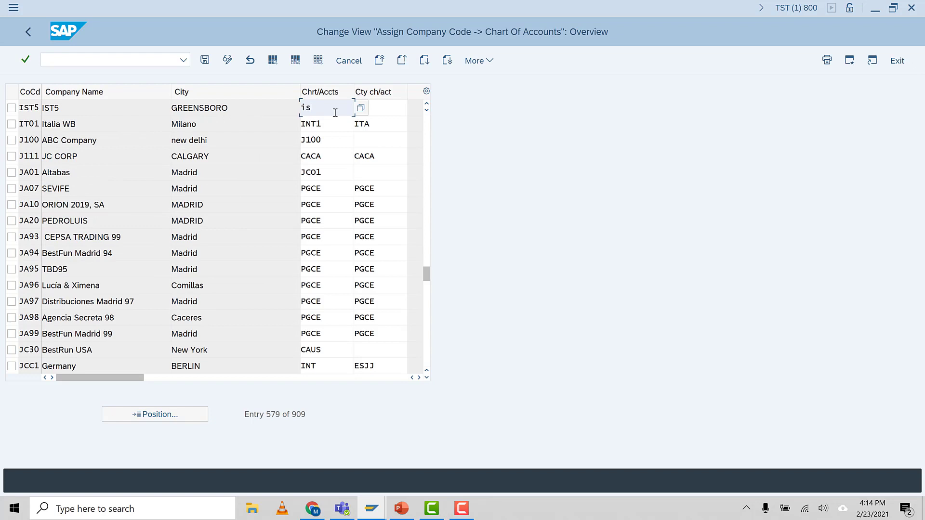
pyautogui.press('Return')
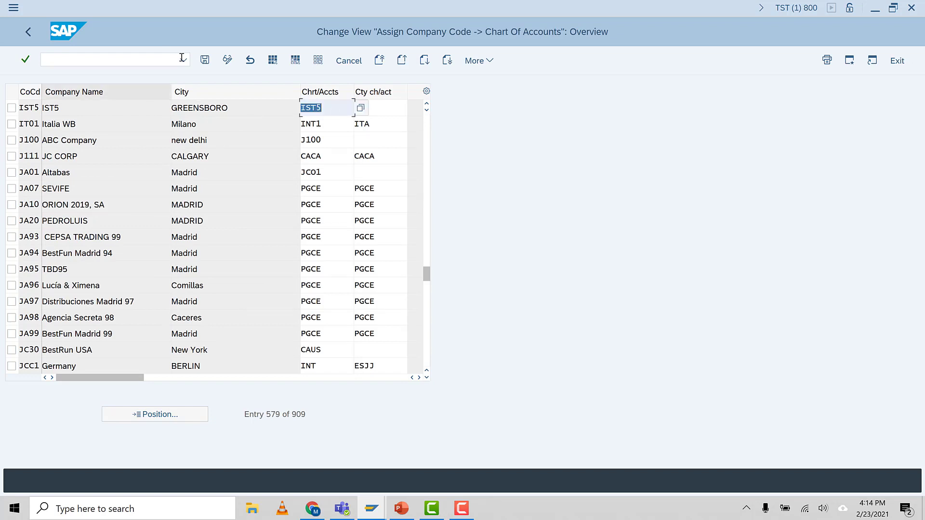
pyautogui.click(207, 63)
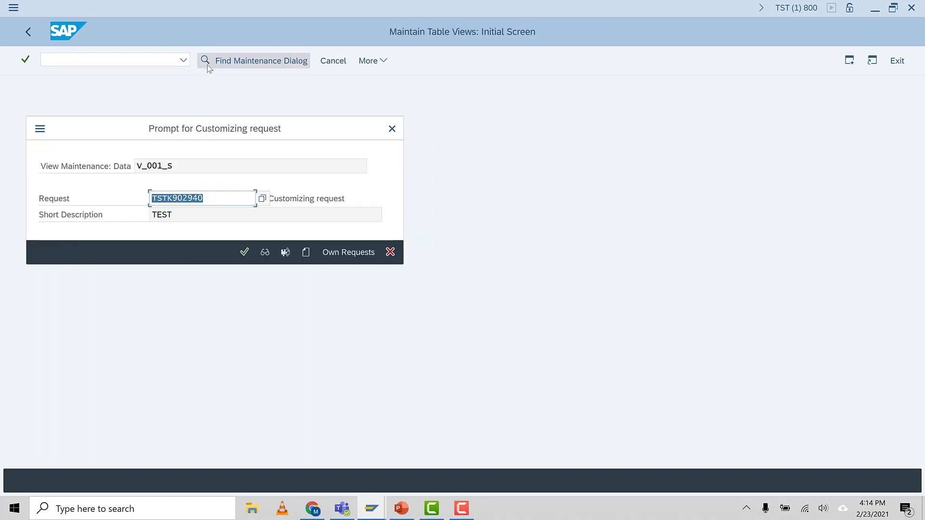
pyautogui.click(244, 252)
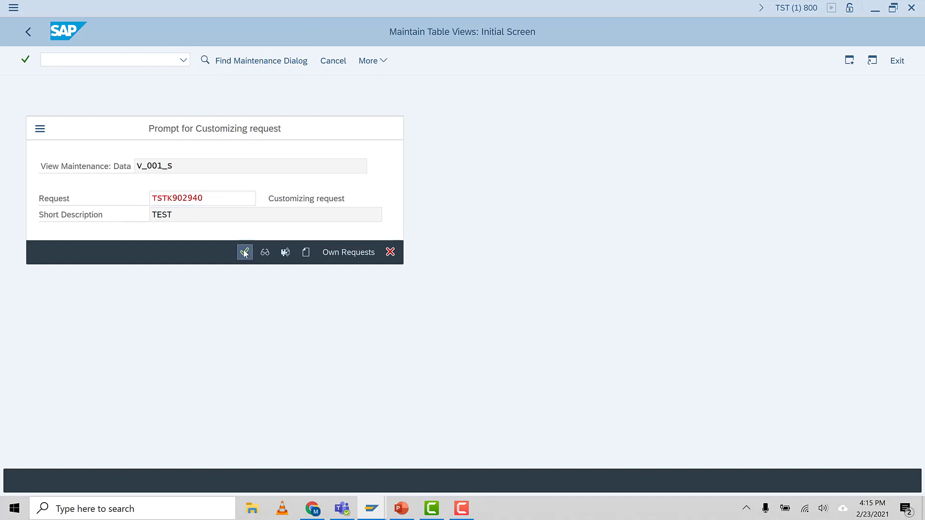
# Step: Copy the GL account group transaction code OBD4 from the PowerPoint task list and open that transaction in SAP
pyautogui.click(401, 508)
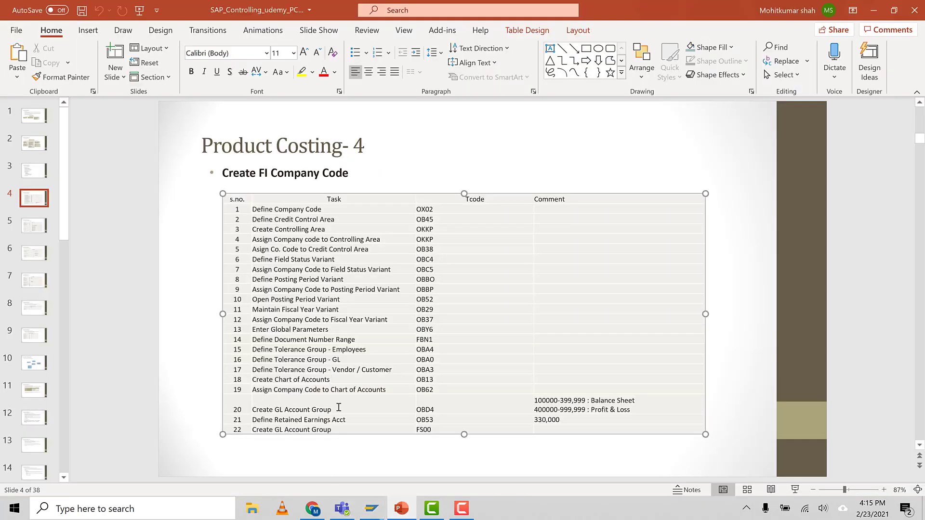
pyautogui.doubleClick(424, 407)
pyautogui.hotkey('ctrl', 'c')
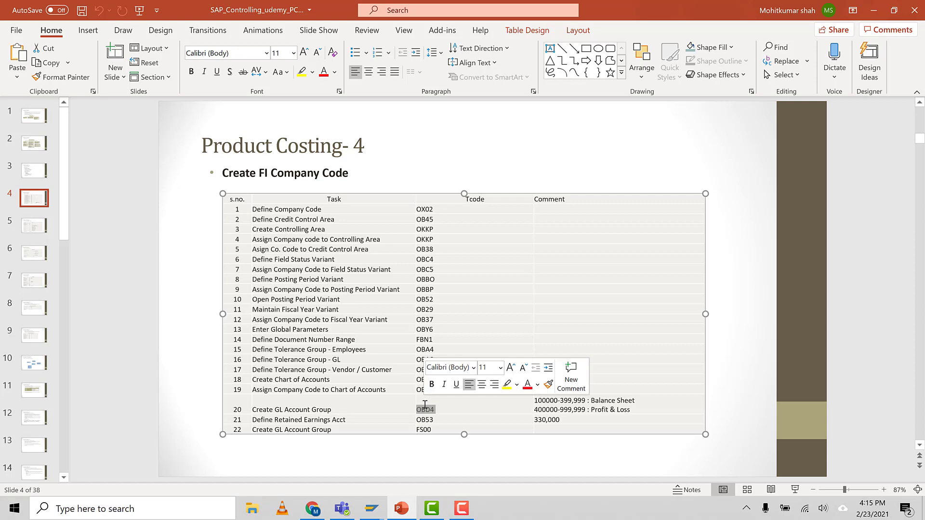
pyautogui.moveTo(372, 508)
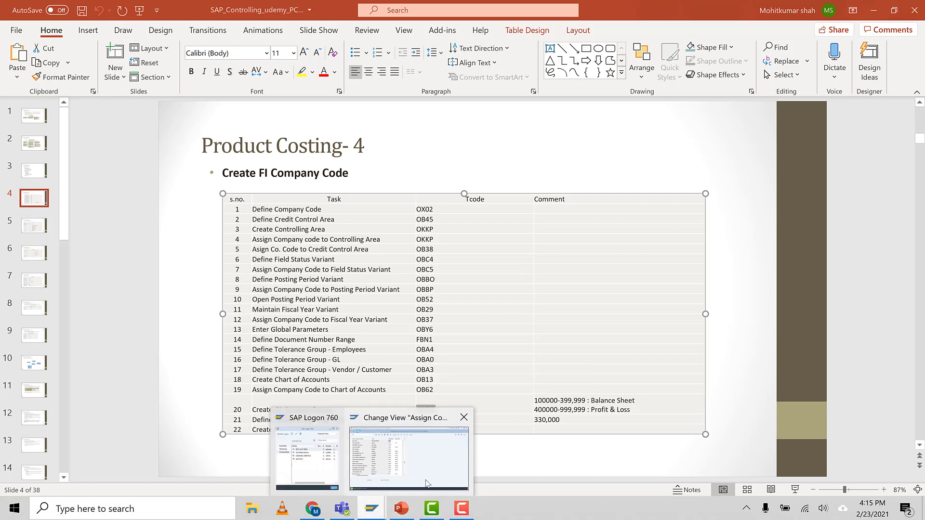
pyautogui.click(410, 450)
pyautogui.click(77, 59)
pyautogui.write('/n')
pyautogui.hotkey('ctrl', 'v')
pyautogui.press('Return')
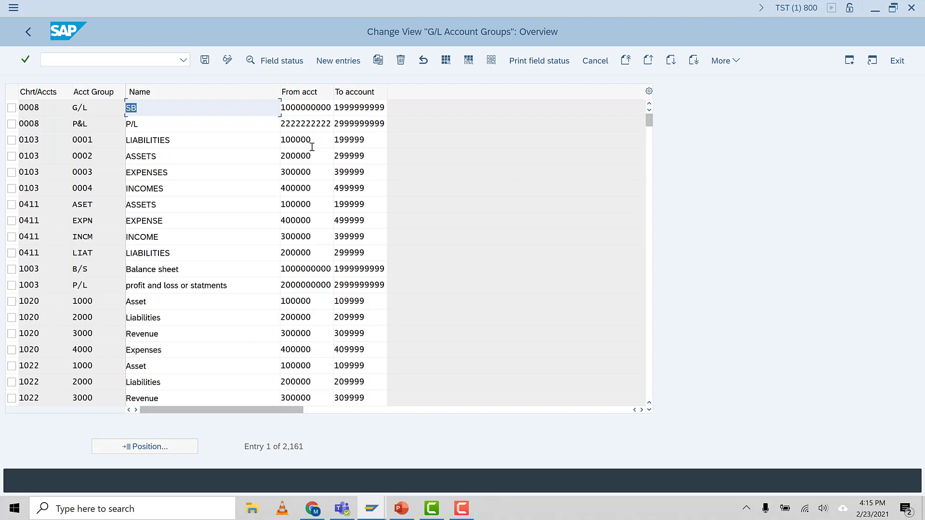
# Step: Add a new G/L account group BS for chart of accounts IST5, named "IST5 BS"
pyautogui.click(342, 64)
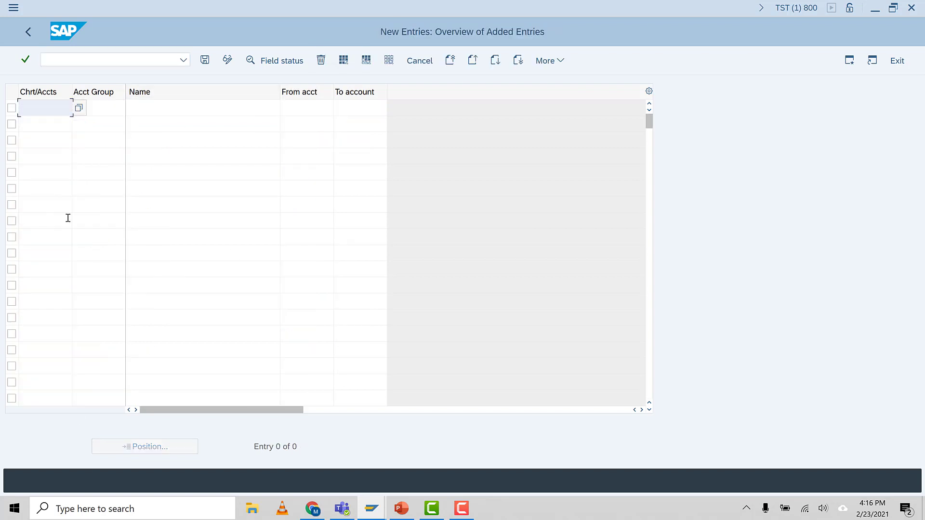
pyautogui.write('IST5')
pyautogui.press('Tab')
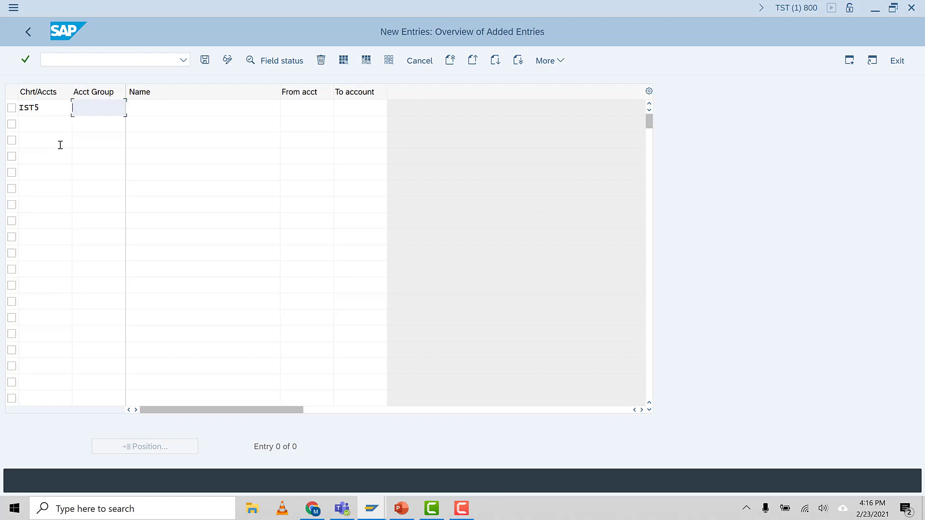
pyautogui.write('BS')
pyautogui.click(176, 110)
pyautogui.write('IS')
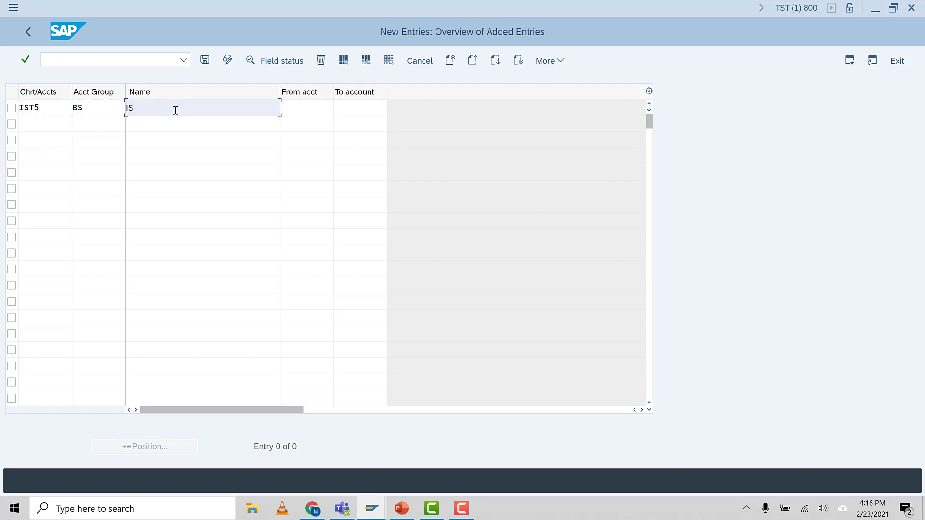
pyautogui.write('T5 BS')
# Step: Set the BS account group's number range from account 100000 to account 399999
pyautogui.click(295, 105)
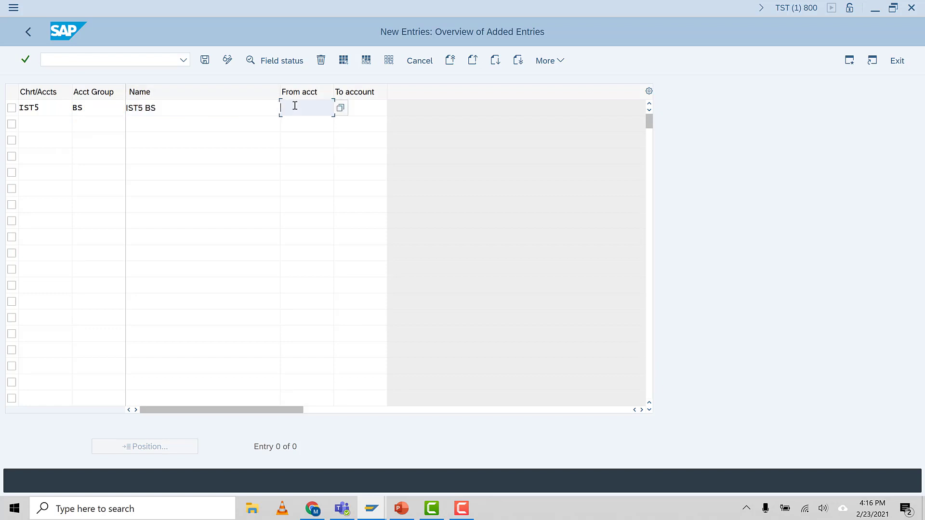
pyautogui.write('100000')
pyautogui.moveTo(316, 107); pyautogui.dragTo(247, 117)
pyautogui.click(379, 107)
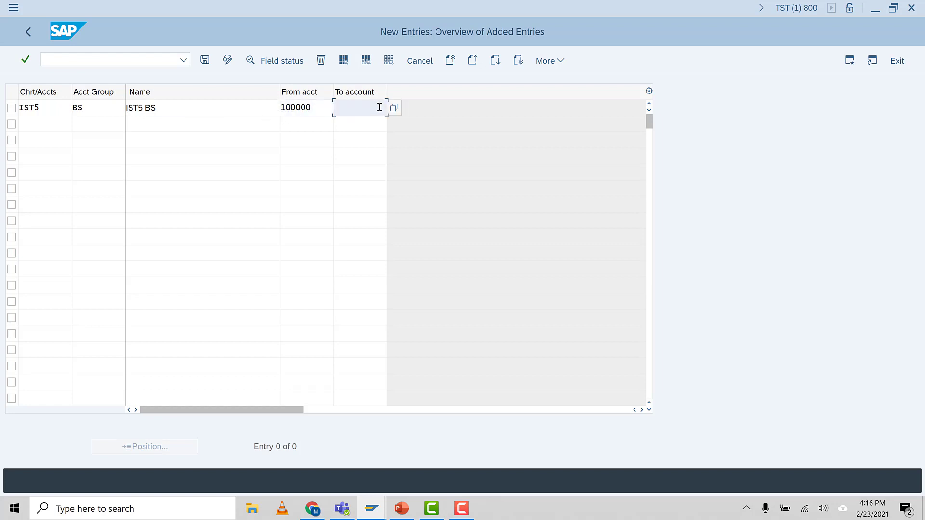
pyautogui.write('399999')
# Step: Add a second G/L account group PL for chart of accounts IST5, named "IST5 PL"
pyautogui.moveTo(43, 107); pyautogui.dragTo(1, 119)
pyautogui.hotkey('ctrl', 'c')
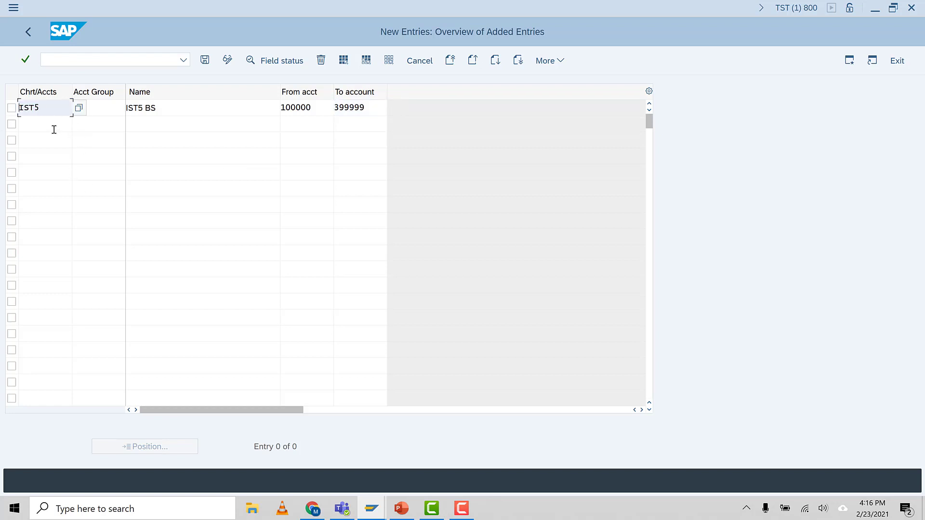
pyautogui.click(48, 121)
pyautogui.hotkey('ctrl', 'v')
pyautogui.click(106, 126)
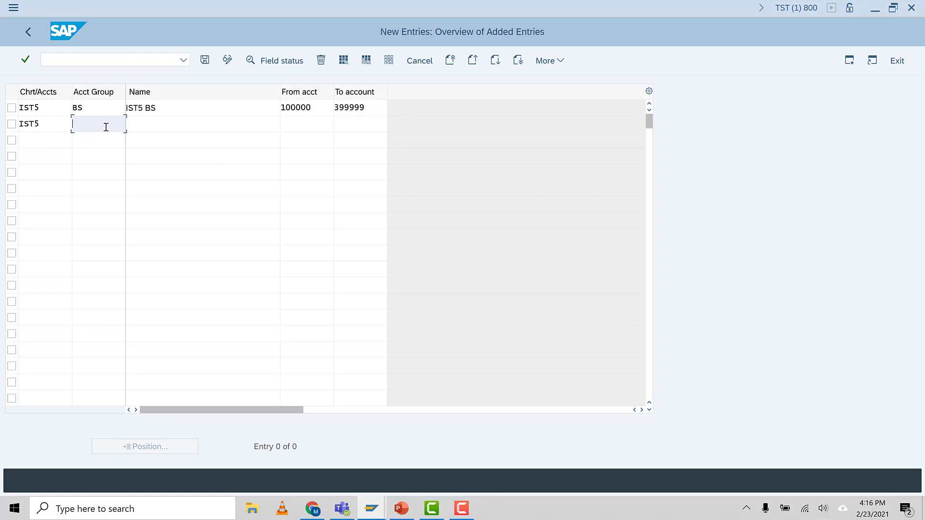
pyautogui.write('PL')
pyautogui.click(154, 121)
pyautogui.write('IST5 PL')
# Step: Set the PL account group's number range from account 400000 to account 999,999
pyautogui.click(307, 120)
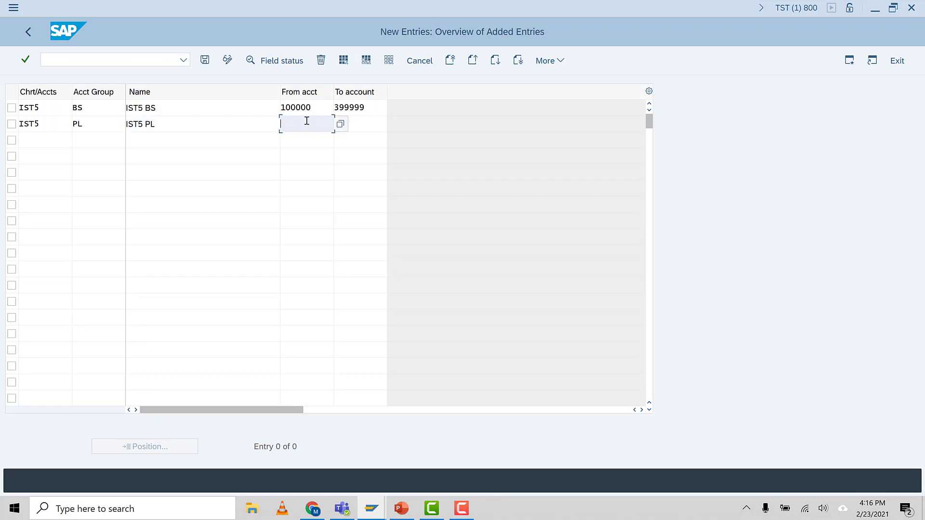
pyautogui.write('400000')
pyautogui.click(358, 127)
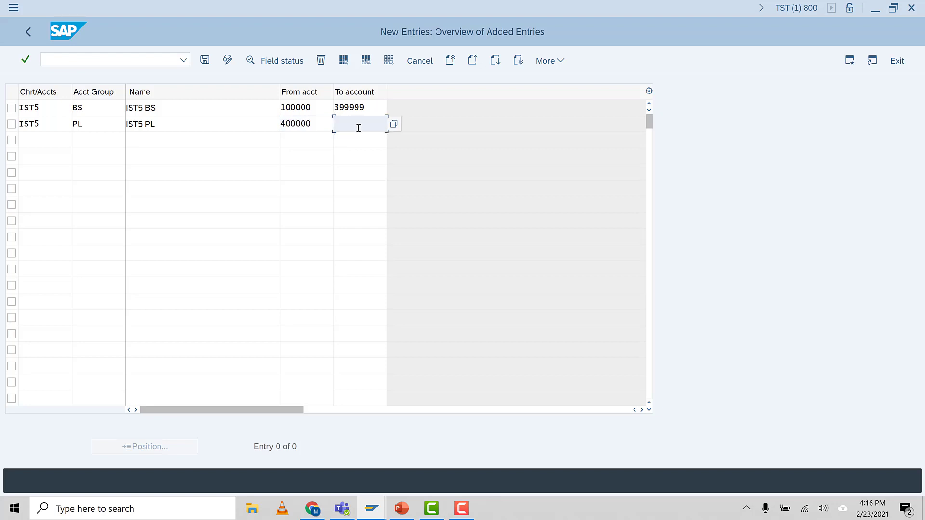
pyautogui.write('999,999')
pyautogui.press('Return')
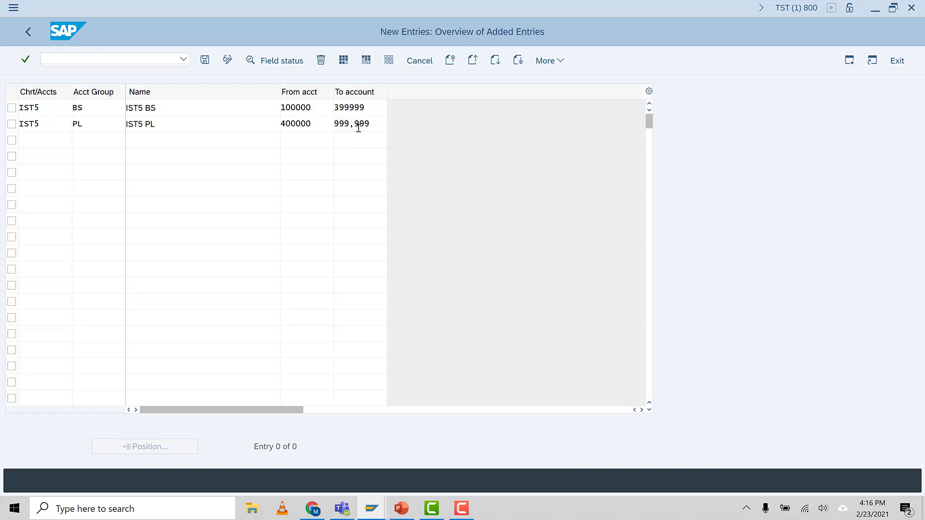
# Step: Save the BS and PL account groups under the proposed customizing request
pyautogui.click(206, 61)
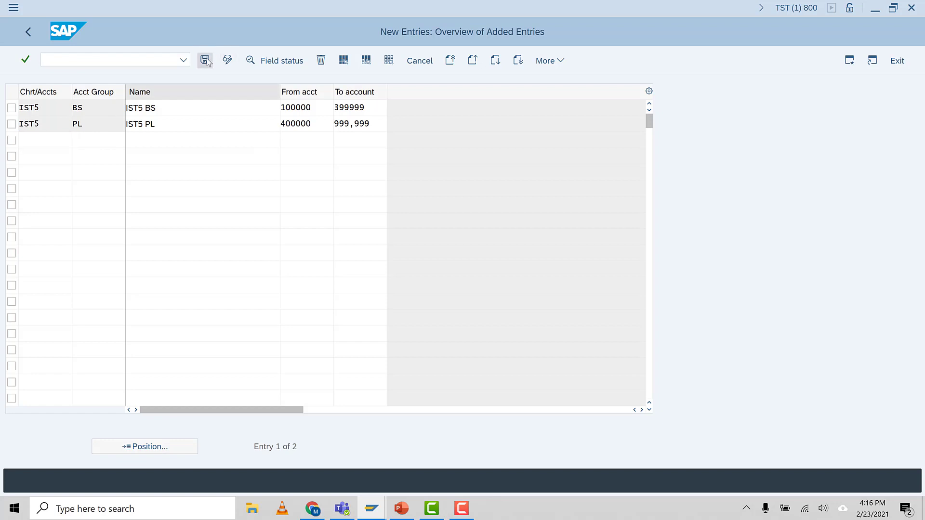
pyautogui.click(216, 198)
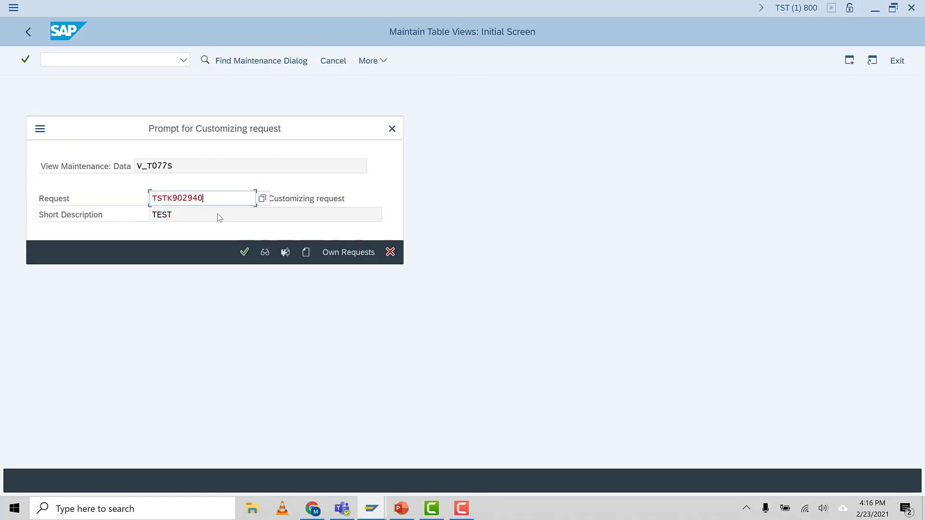
pyautogui.click(246, 252)
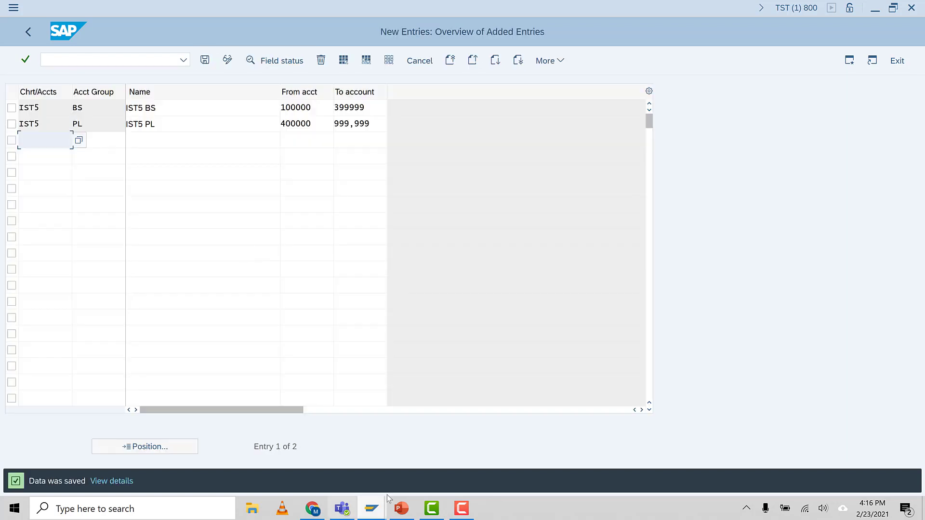
# Step: Look up the retained earnings task in the PowerPoint list and open transaction OB53 in SAP for chart of accounts IST5
pyautogui.click(402, 509)
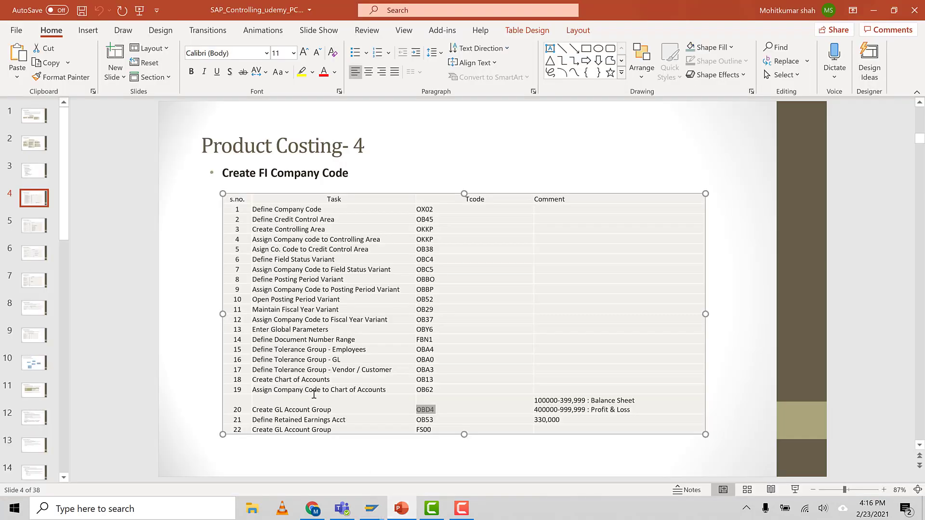
pyautogui.click(352, 421)
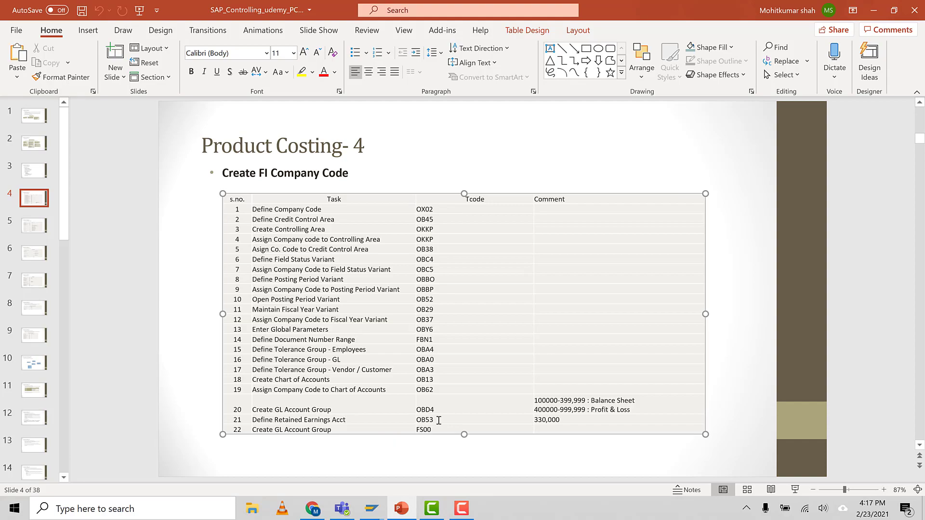
pyautogui.moveTo(374, 513)
pyautogui.click(408, 460)
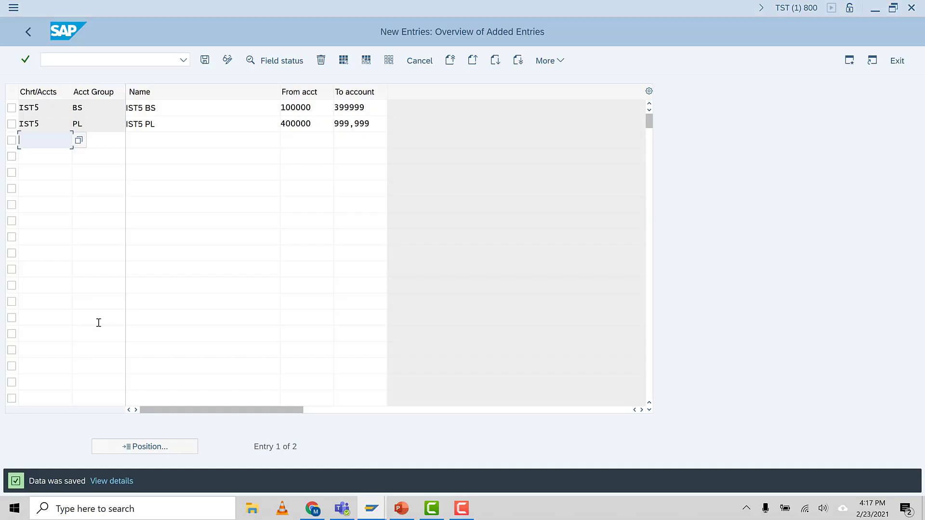
pyautogui.click(75, 60)
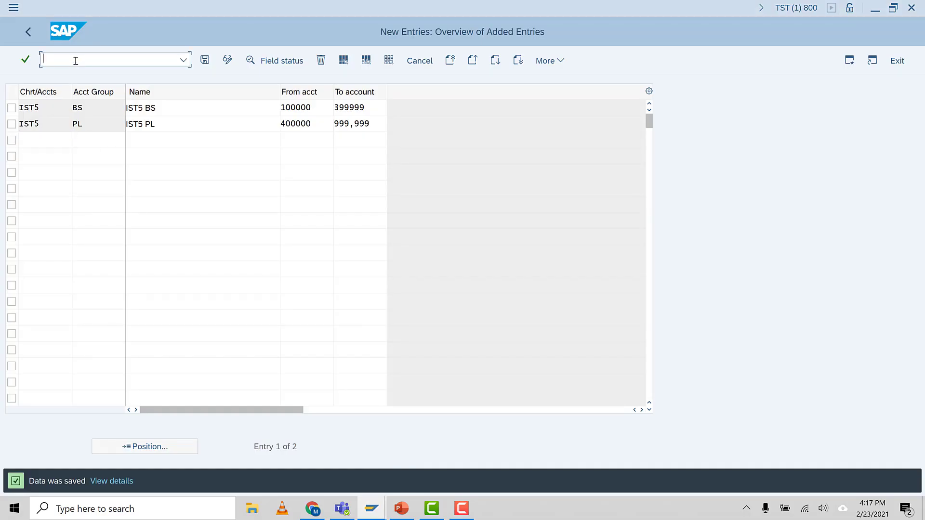
pyautogui.write('/NOB53')
pyautogui.press('Return')
pyautogui.write('IST5')
pyautogui.press('Return')
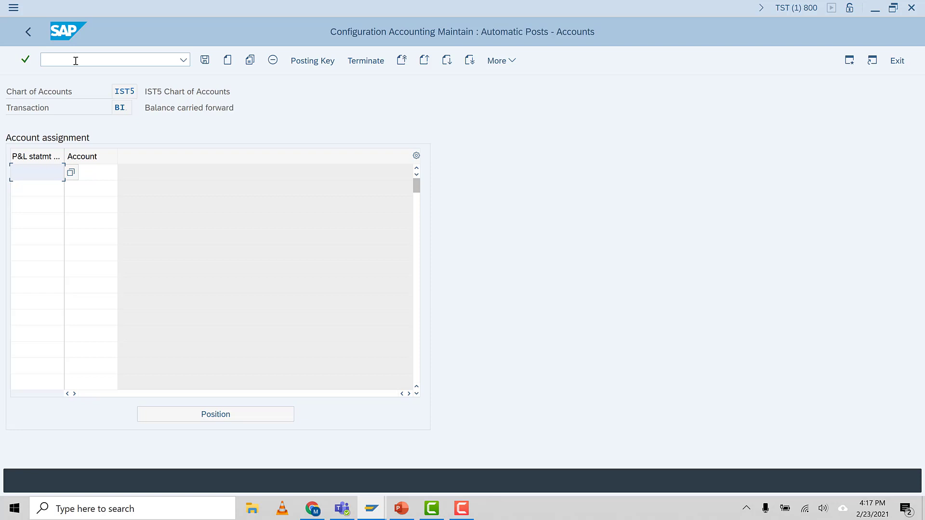
# Step: Assign retained earnings account 330000 to P&L statement account type X and accept the missing-account warning
pyautogui.write('33')
pyautogui.press('BackSpace')
pyautogui.press('BackSpace')
pyautogui.write('x')
pyautogui.click(106, 175)
pyautogui.write('330000')
pyautogui.press('Return')
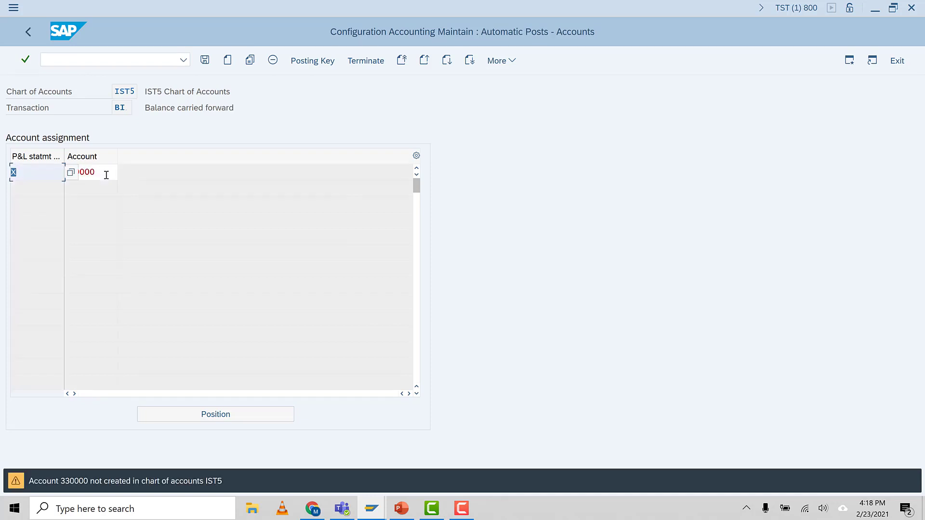
pyautogui.press('Return')
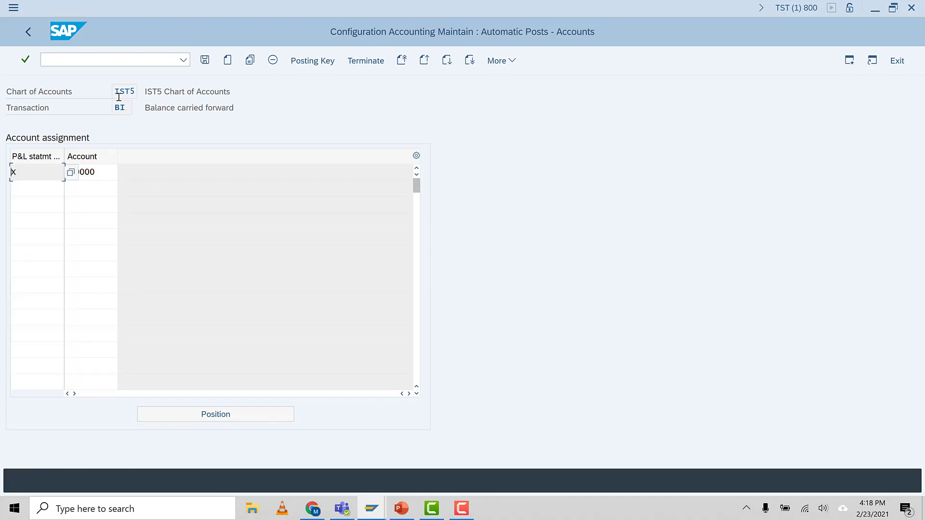
# Step: Save the retained earnings account assignment under the proposed customizing request
pyautogui.click(203, 64)
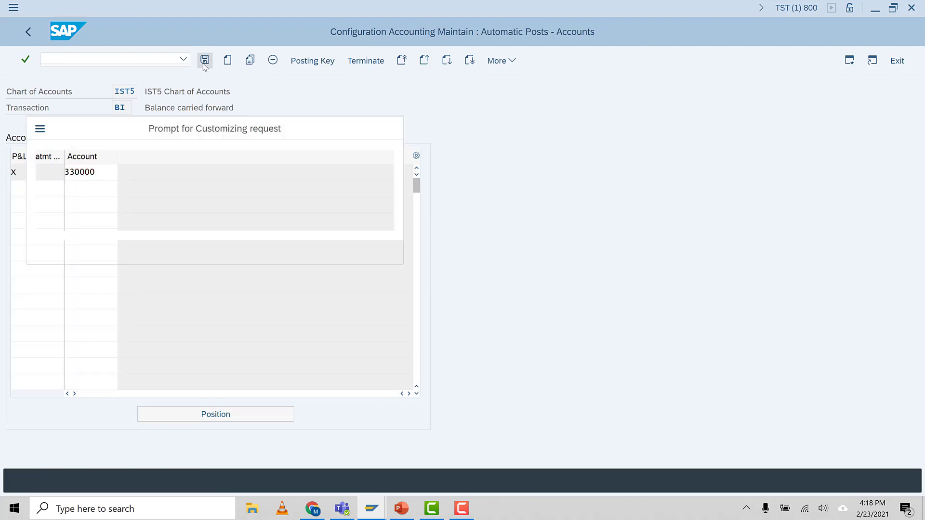
pyautogui.click(215, 200)
pyautogui.click(244, 252)
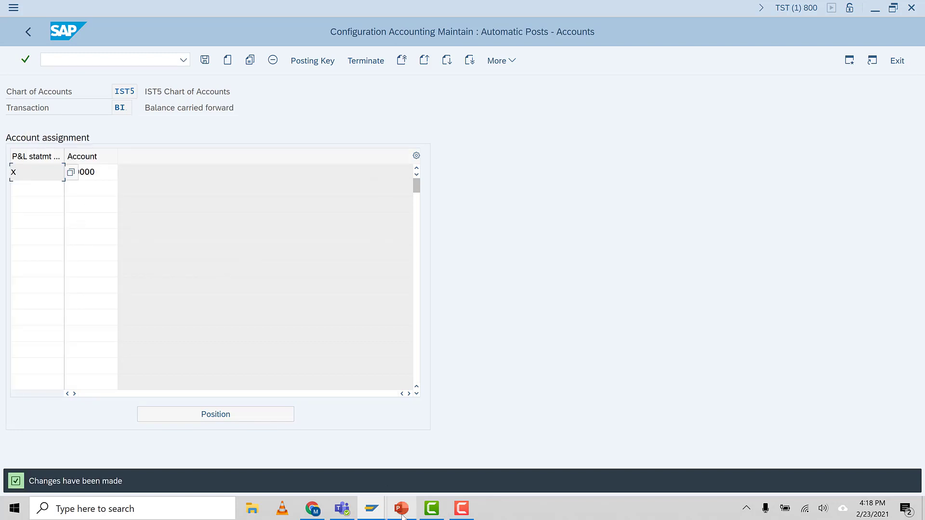
pyautogui.click(111, 168)
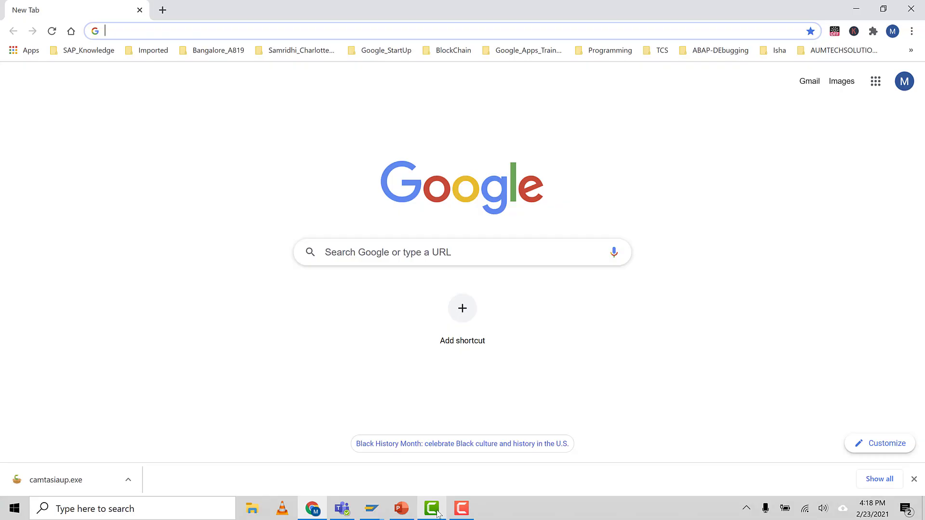
pyautogui.moveTo(381, 510)
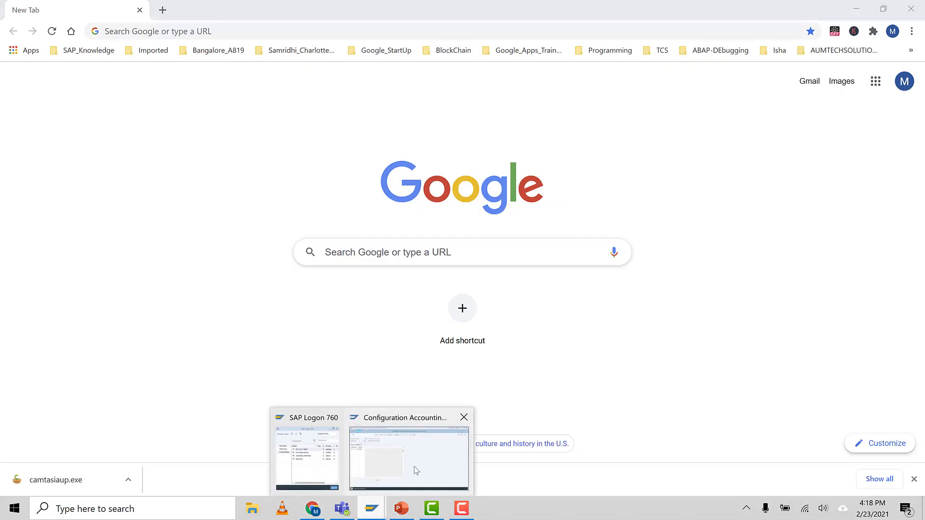
pyautogui.click(410, 444)
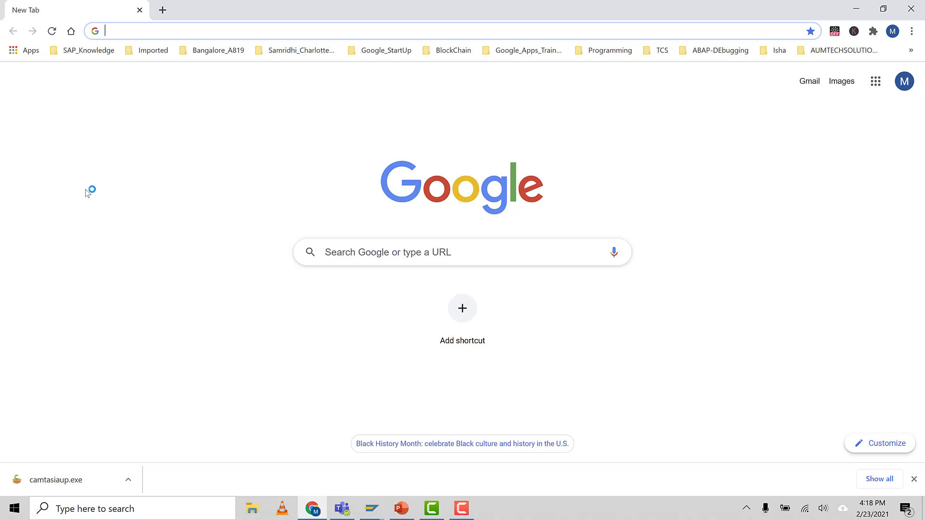
pyautogui.click(163, 30)
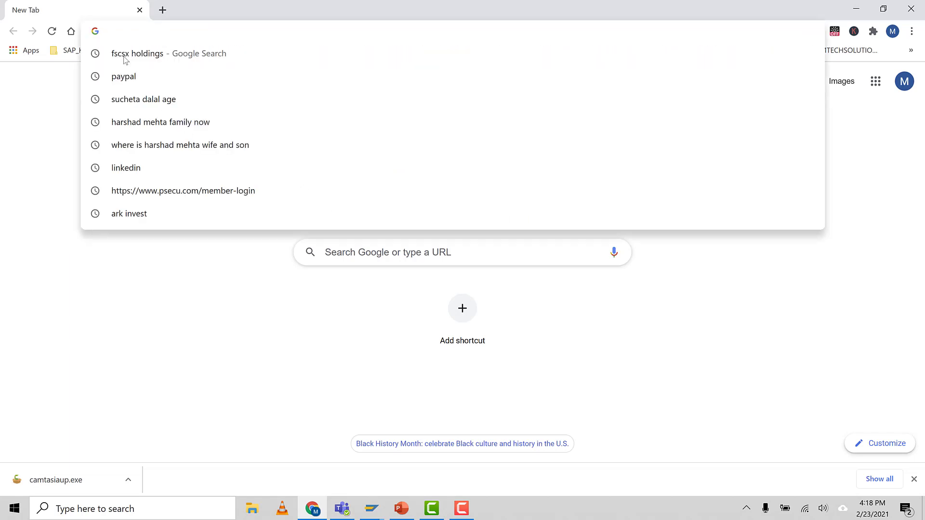
pyautogui.click(143, 284)
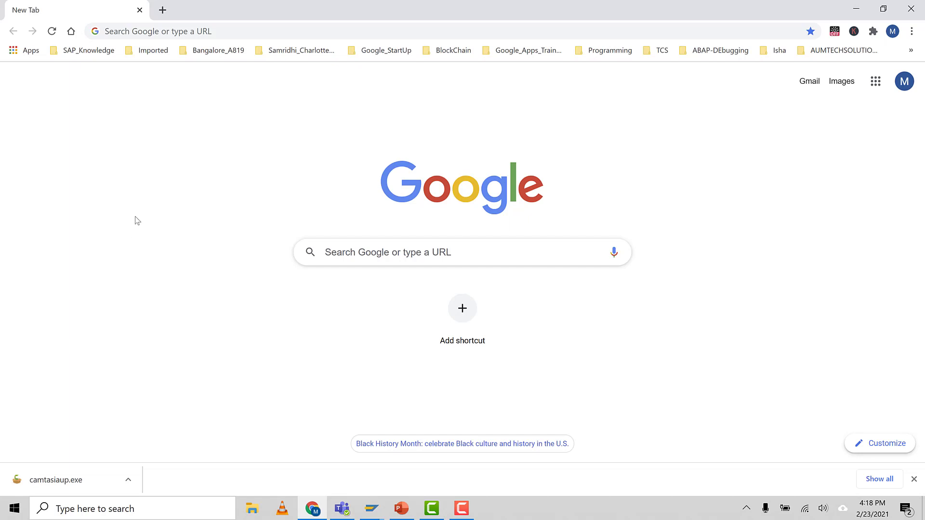
# Step: Open the website aumtechsolutions.com in the Chrome browser
pyautogui.click(128, 34)
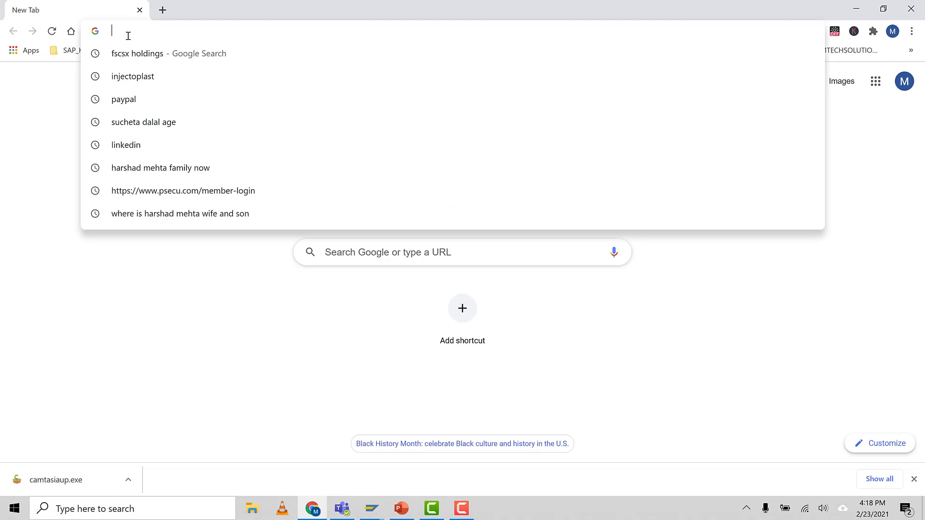
pyautogui.write('aum')
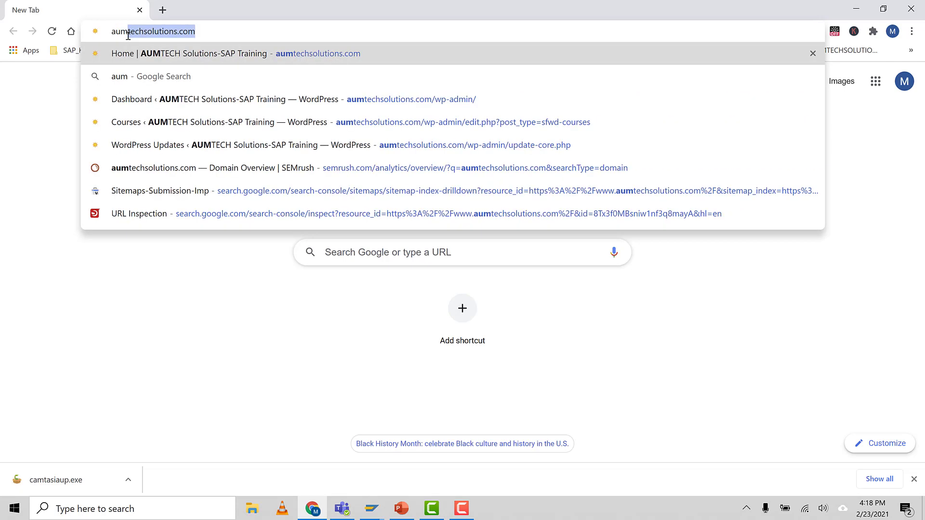
pyautogui.write('tech')
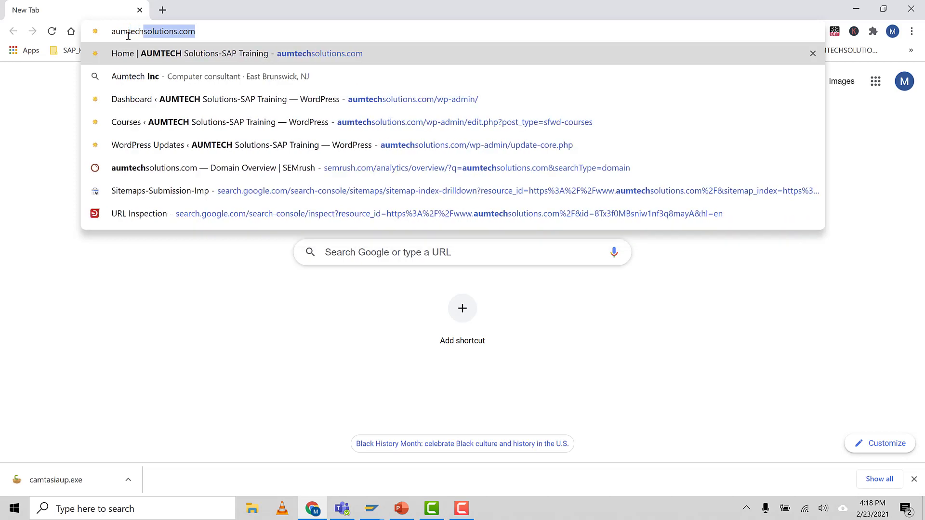
pyautogui.write('solutions.com')
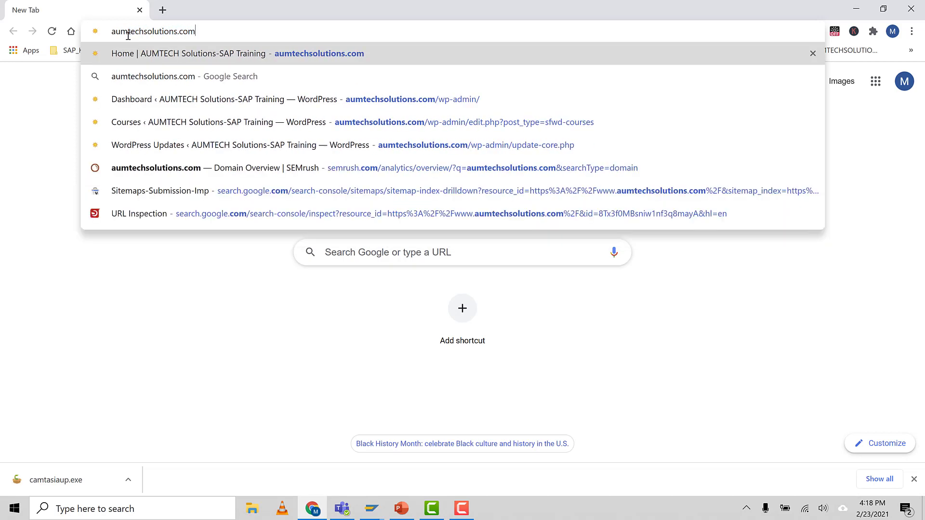
pyautogui.press('Return')
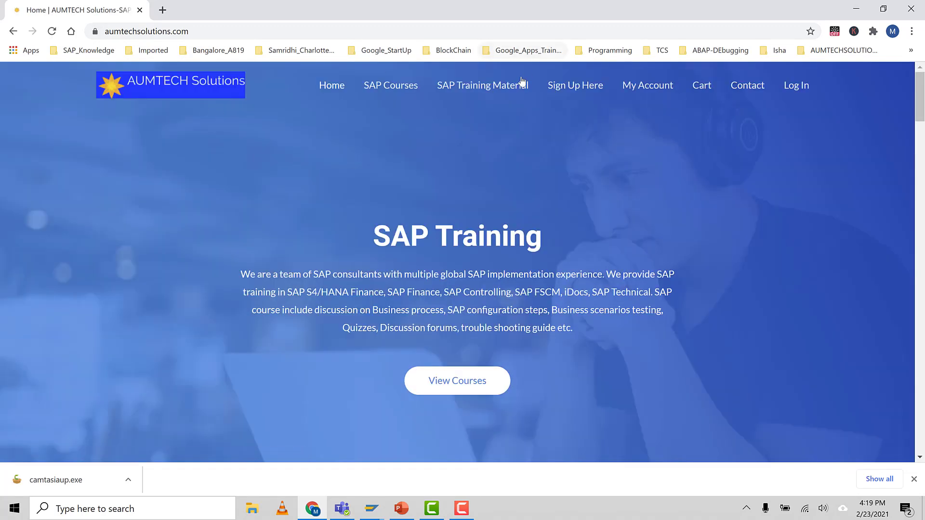
# Step: Open the site's SAP Training Material page, return to the home page, and open the training material again
pyautogui.click(487, 94)
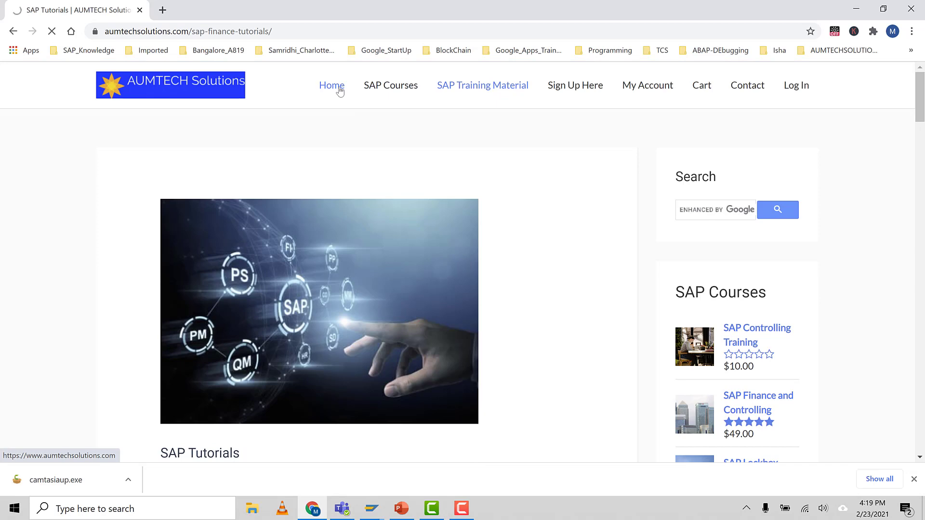
pyautogui.click(340, 90)
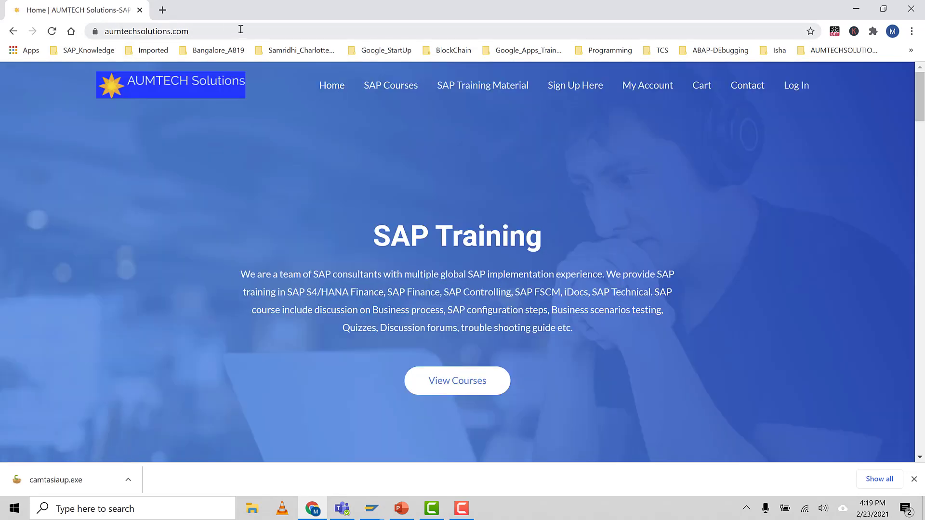
pyautogui.click(498, 90)
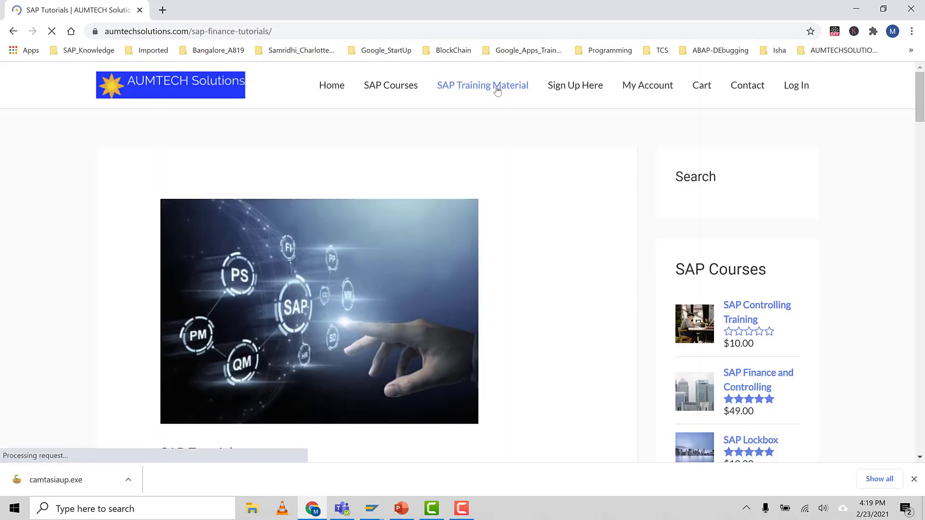
# Step: Look through the SAP Tutorials table of contents and the topic links in the SAP Finance section
pyautogui.scroll(-8, 550, 190)
pyautogui.scroll(1, 500, 213)
pyautogui.scroll(-3, 333, 269)
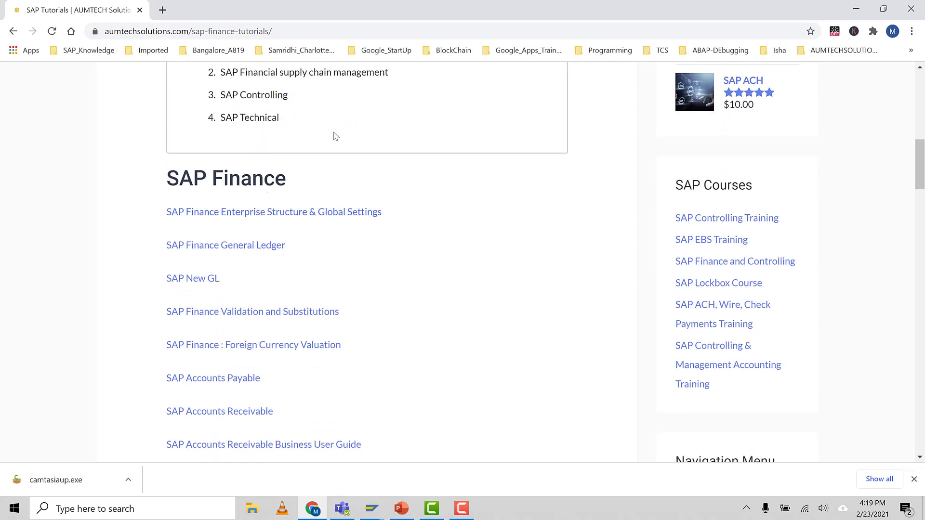
pyautogui.scroll(2, 332, 137)
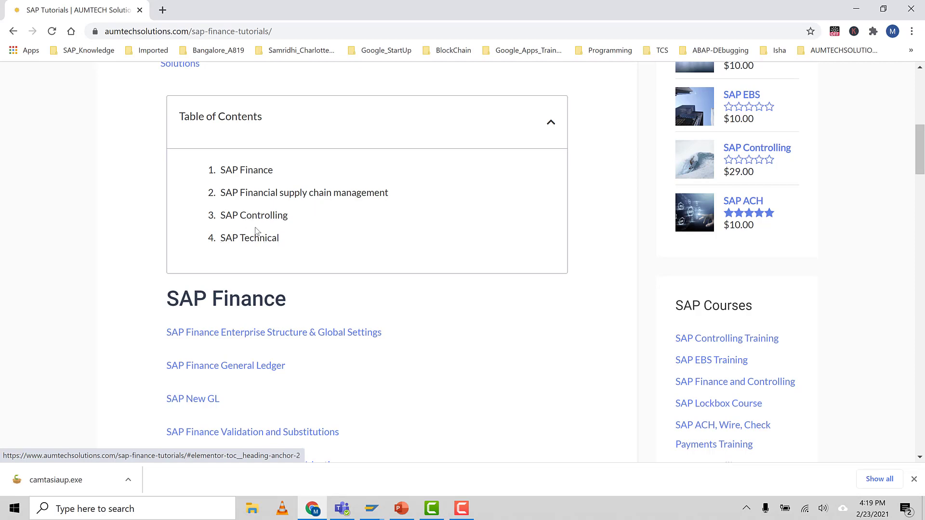
pyautogui.scroll(-6, 303, 238)
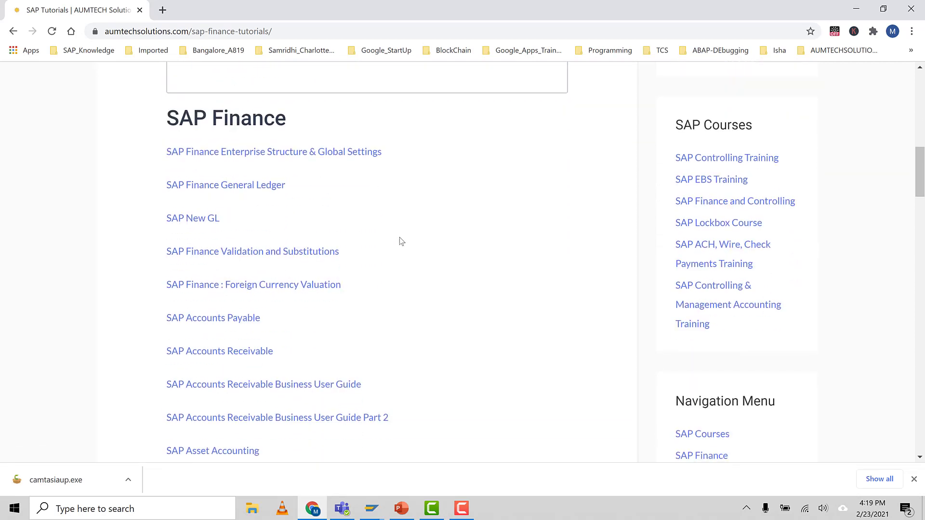
pyautogui.scroll(-2, 401, 242)
pyautogui.scroll(7, 401, 243)
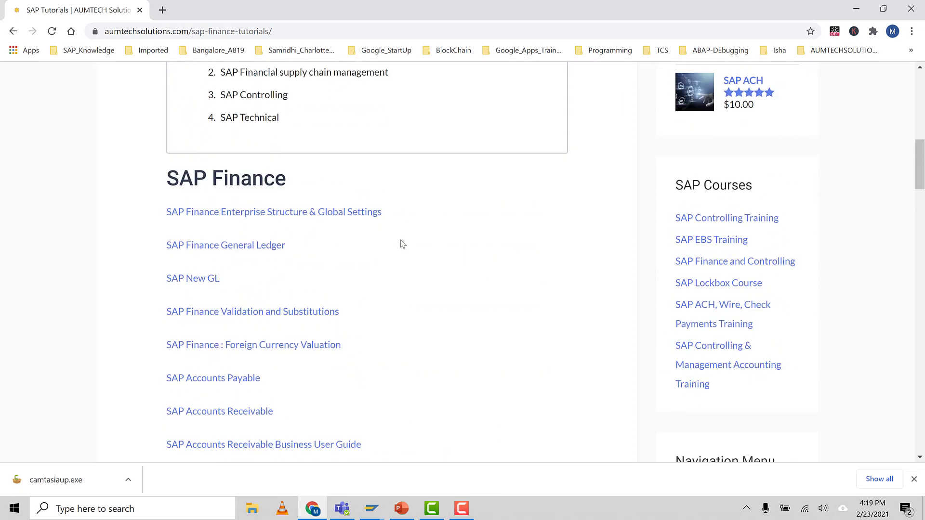
pyautogui.scroll(4, 402, 244)
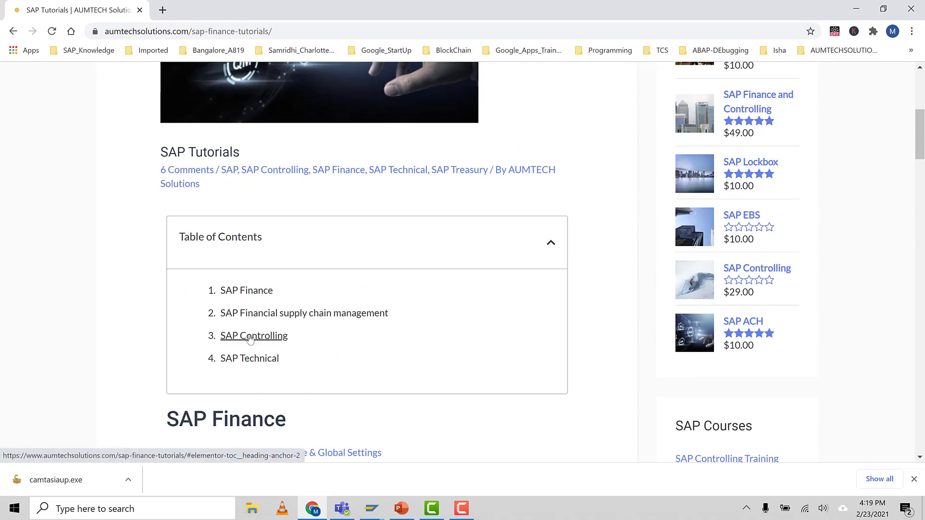
# Step: Jump to the SAP Controlling section of the tutorials and open the SAP Product Costing page
pyautogui.scroll(-1, 376, 334)
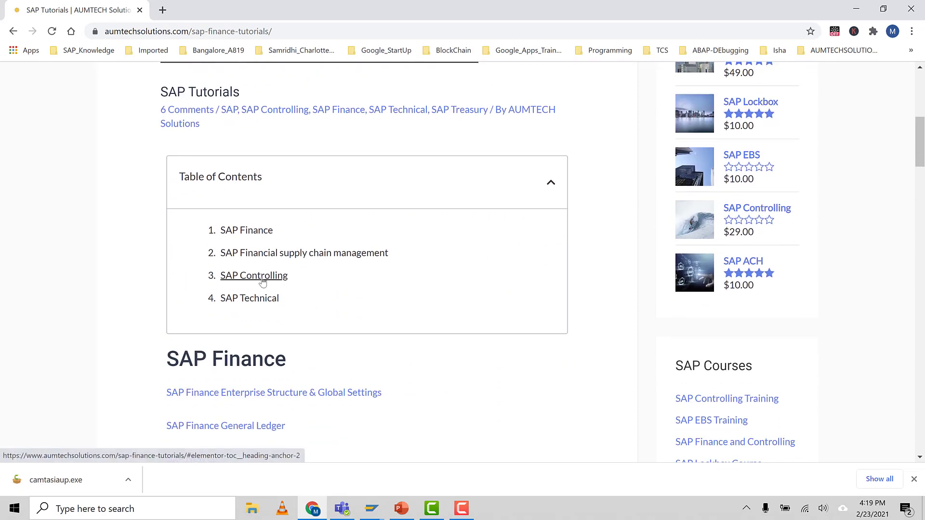
pyautogui.click(262, 280)
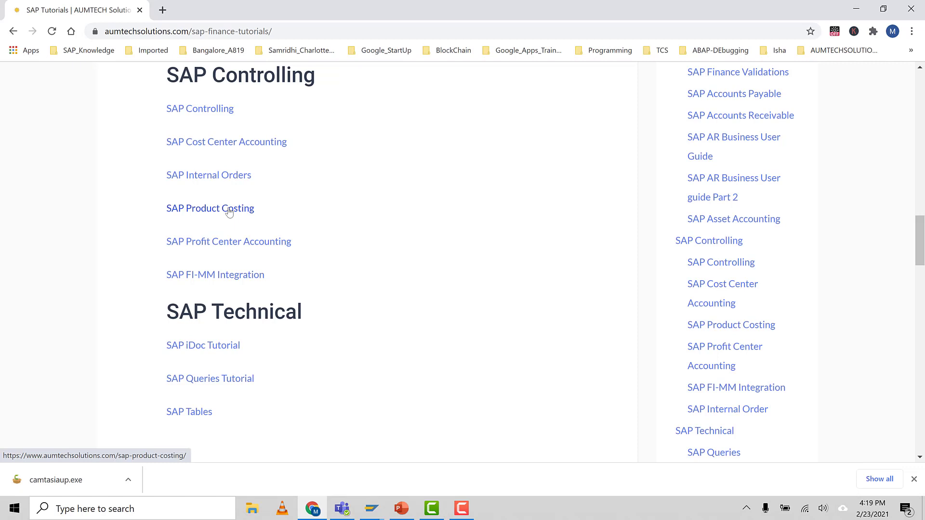
pyautogui.click(229, 209)
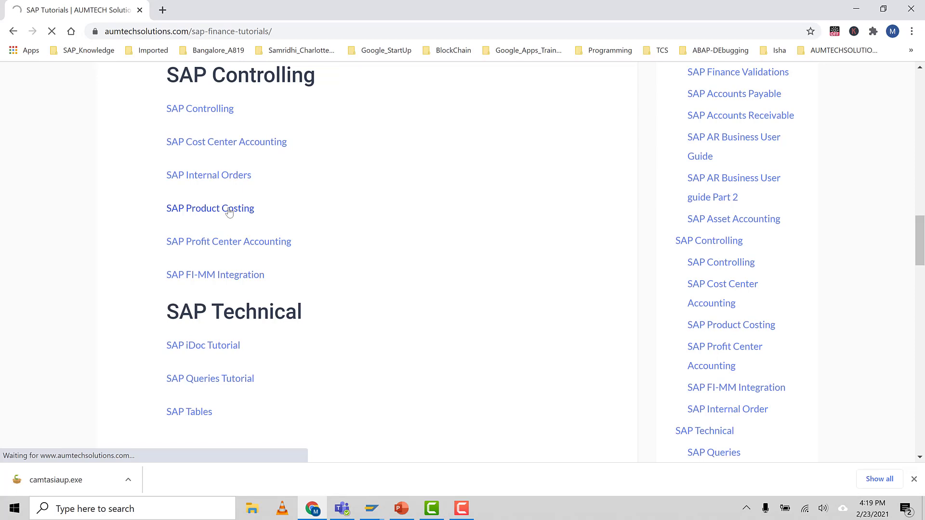
# Step: Look through the product costing page's table of contents, concept slides and Costing Sheet Configuration section
pyautogui.scroll(-3, 407, 267)
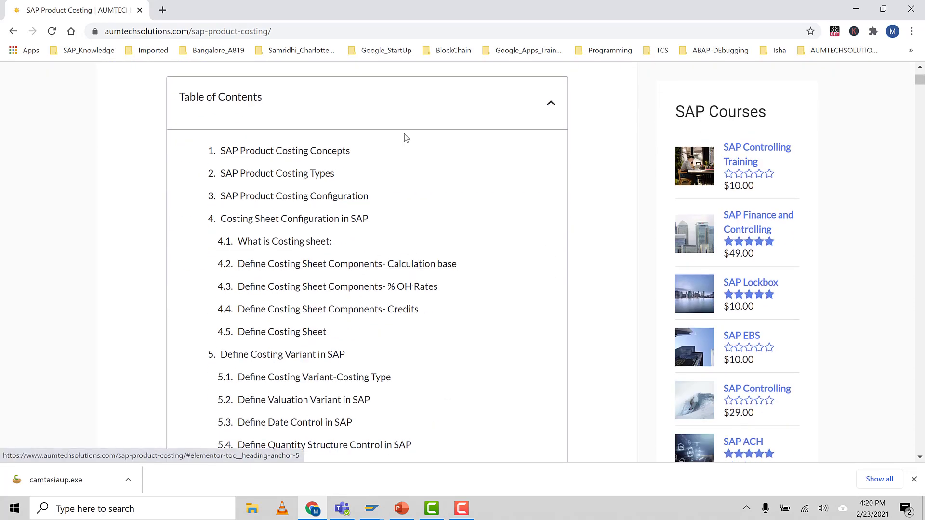
pyautogui.scroll(-8, 405, 260)
pyautogui.scroll(-13, 397, 227)
pyautogui.scroll(-12, 398, 229)
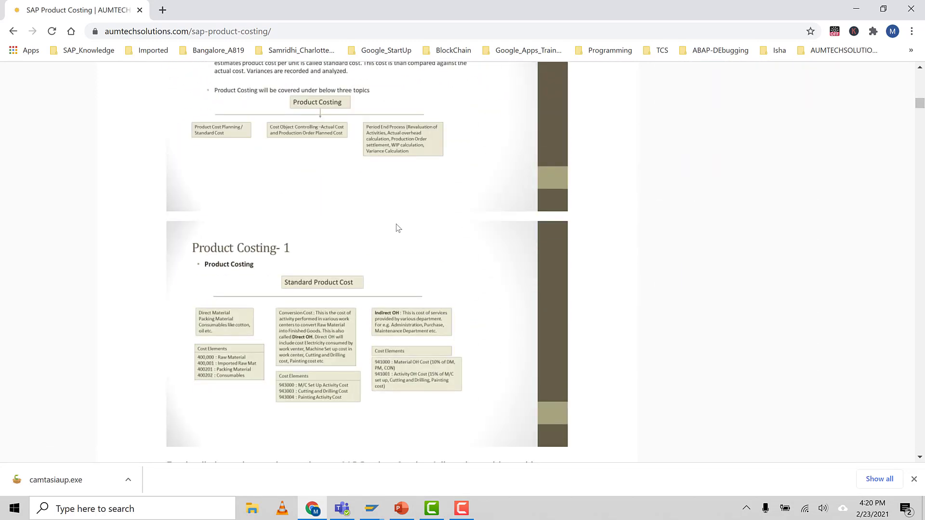
pyautogui.scroll(-13, 398, 228)
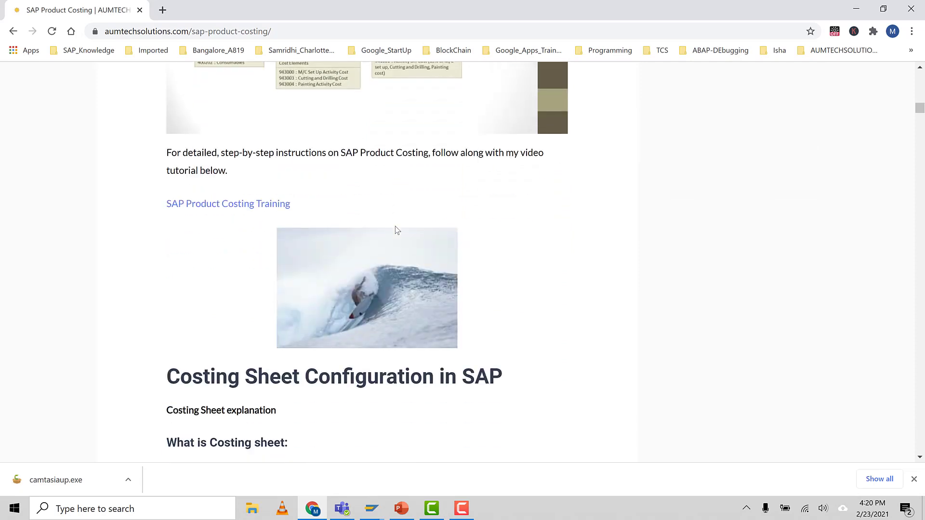
pyautogui.scroll(-3, 395, 228)
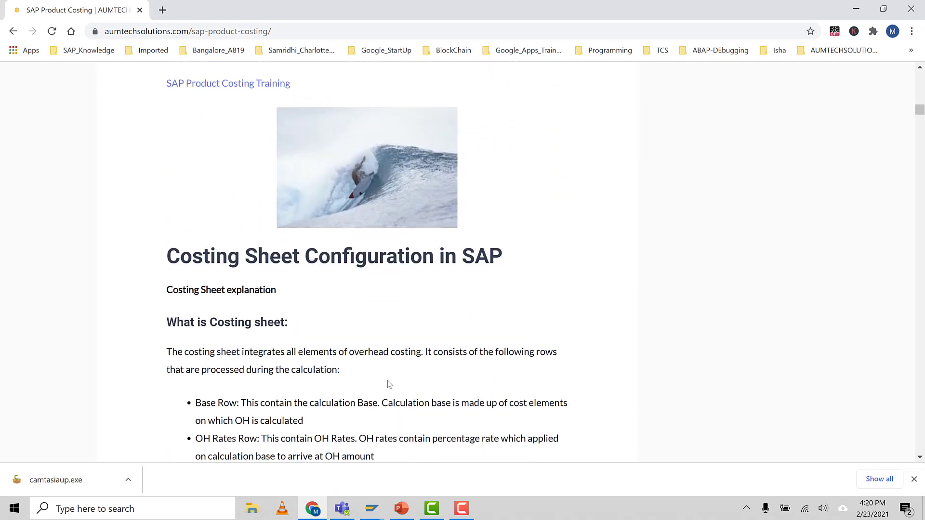
pyautogui.scroll(-4, 388, 382)
pyautogui.scroll(-18, 375, 349)
pyautogui.scroll(-3, 379, 333)
pyautogui.scroll(15, 379, 334)
pyautogui.scroll(-20, 431, 326)
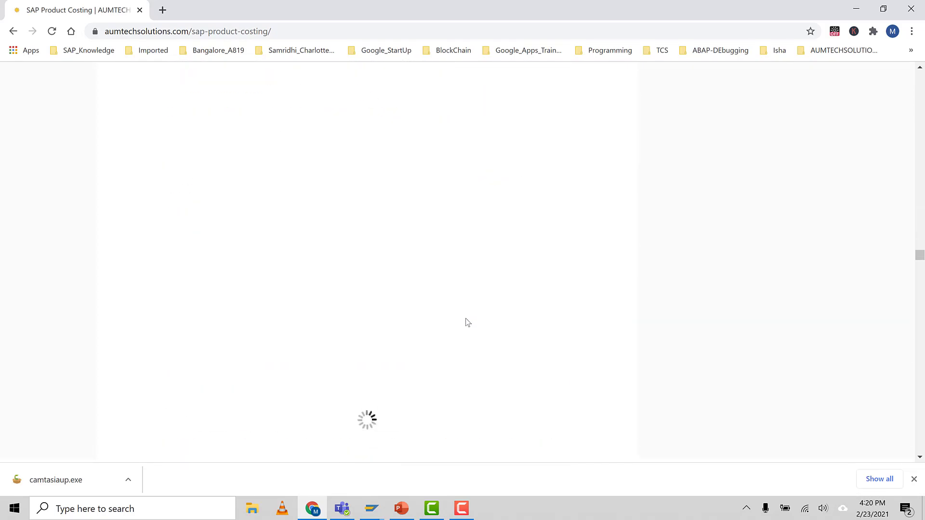
pyautogui.scroll(-20, 466, 319)
# Step: View the Leave a Comment form and the pingbacks near the end of the page, and close the browser
pyautogui.moveTo(921, 276); pyautogui.dragTo(924, 459)
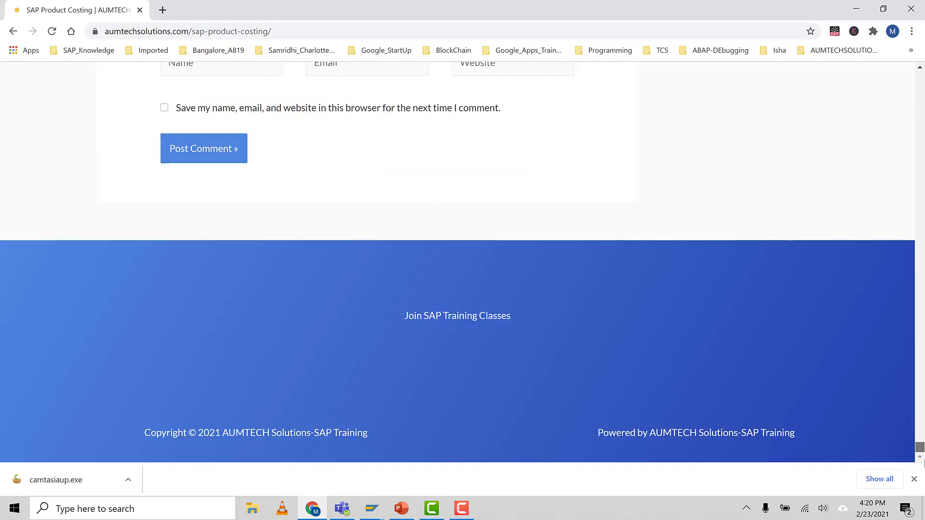
pyautogui.scroll(5, 188, 203)
pyautogui.click(201, 130)
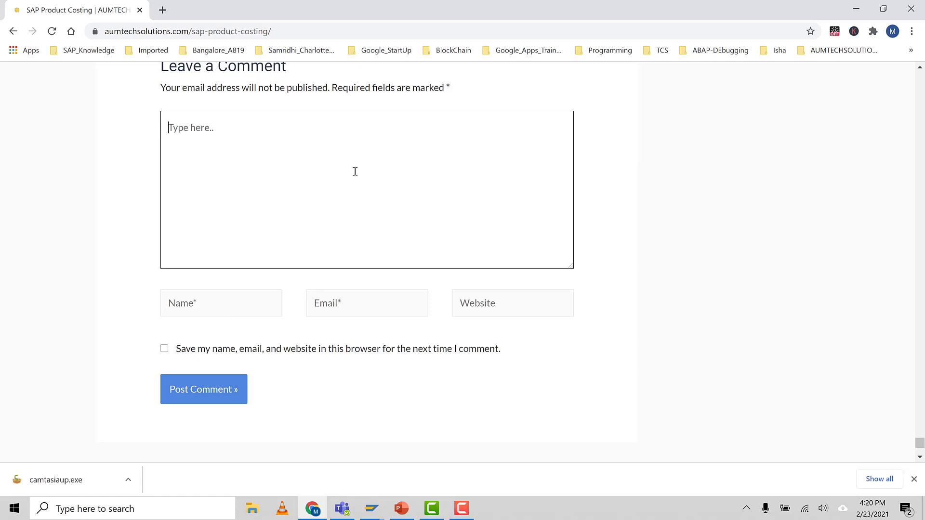
pyautogui.scroll(10, 355, 171)
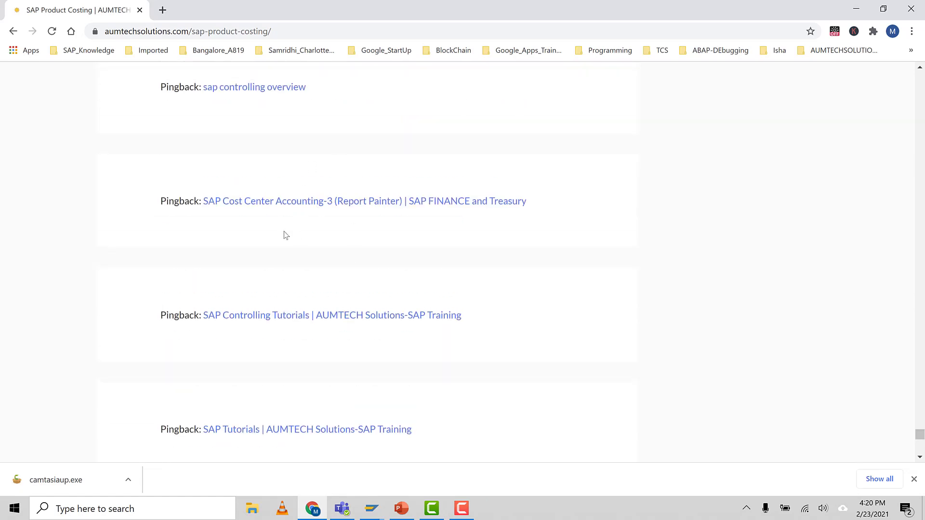
pyautogui.scroll(5, 528, 270)
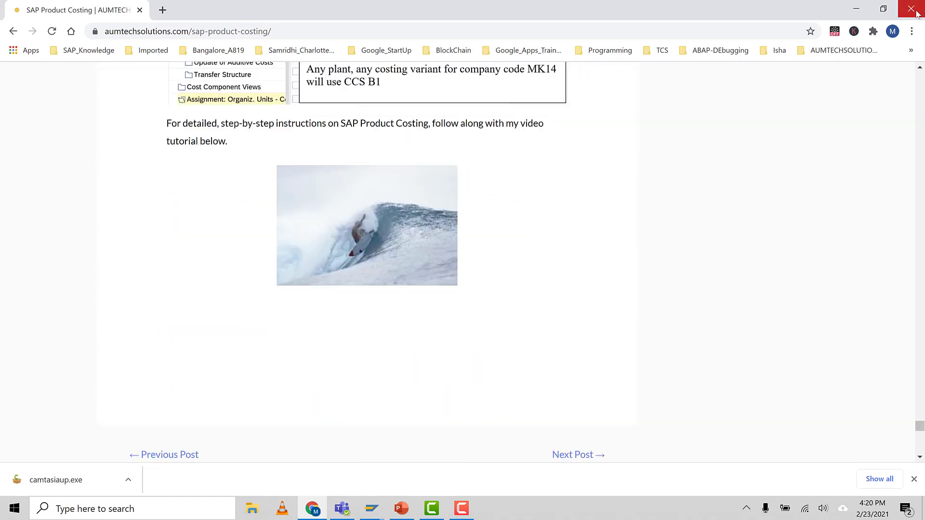
pyautogui.click(911, 9)
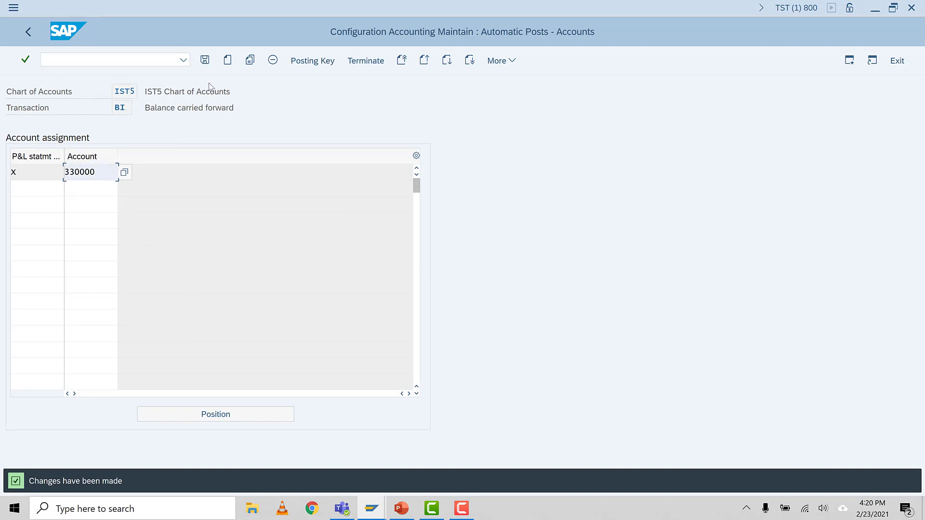
# Step: Save the retained earnings assignment again and check the controlling area task in the Product Costing- 4 slide's table in PowerPoint
pyautogui.click(207, 61)
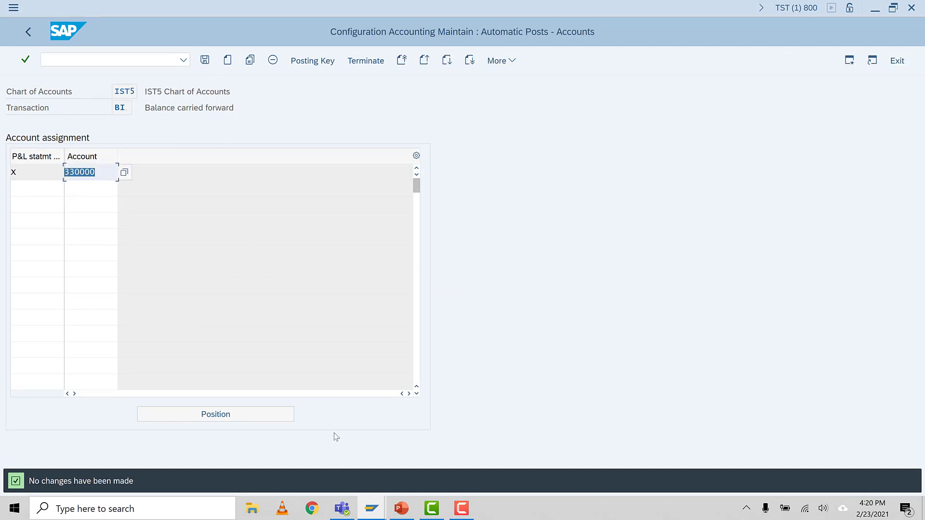
pyautogui.click(401, 508)
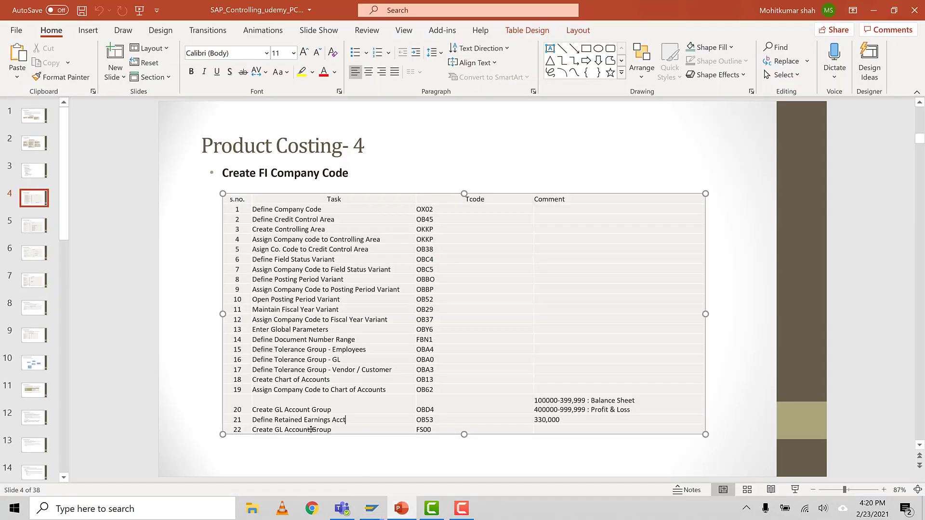
pyautogui.click(332, 429)
pyautogui.click(326, 230)
pyautogui.click(432, 508)
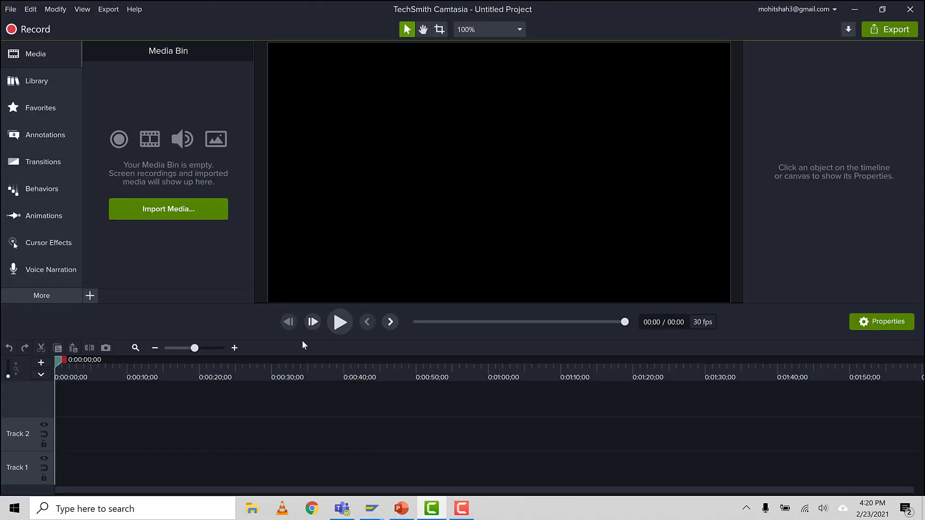
pyautogui.click(855, 9)
# Step: Switch back to SAP and open the controlling area maintenance with transaction OKKP
pyautogui.click(371, 509)
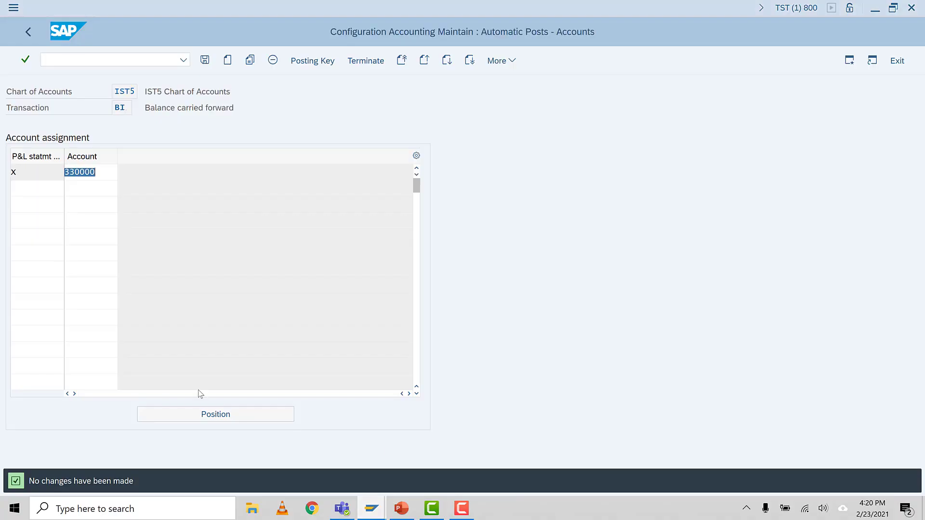
pyautogui.click(132, 61)
pyautogui.write('/nokkp')
pyautogui.press('Return')
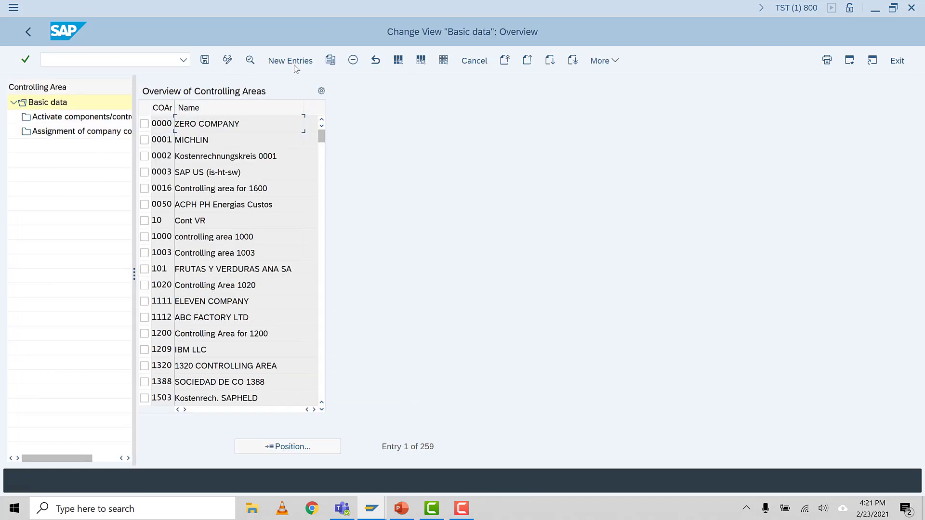
# Step: Start a new controlling area entry IST5 with the name IST5 and AUMTECH as person responsible
pyautogui.click(297, 65)
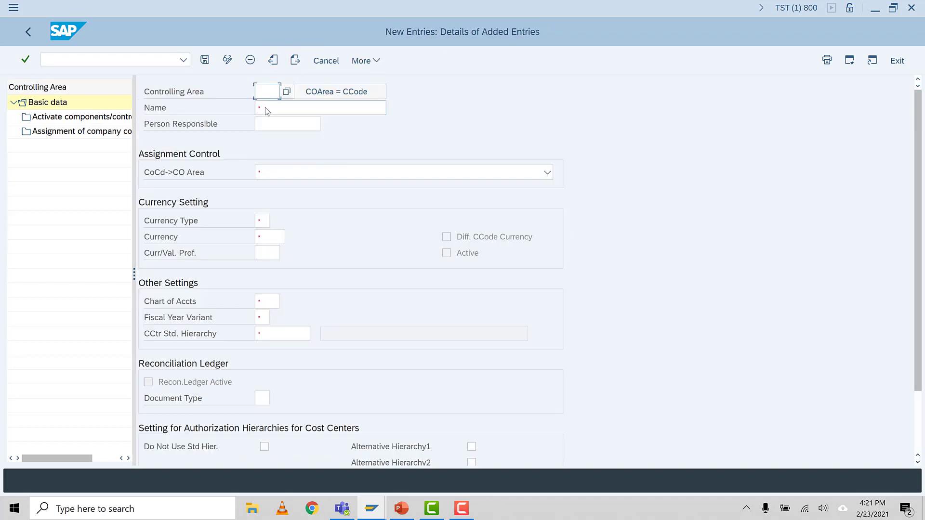
pyautogui.write('IST')
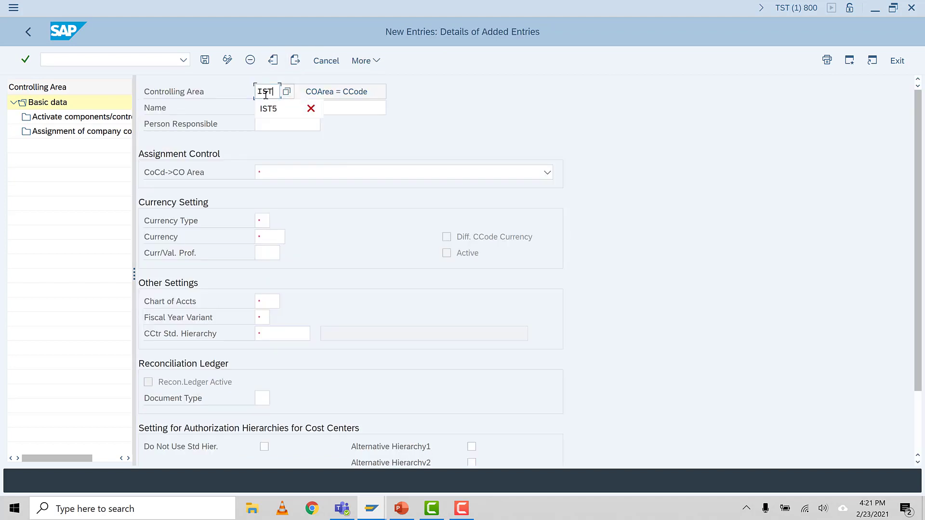
pyautogui.write('5')
pyautogui.click(301, 106)
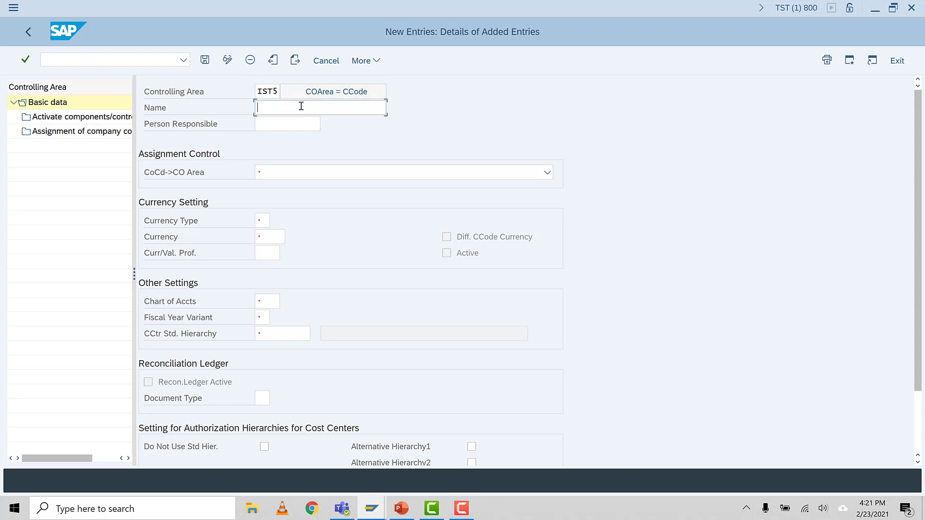
pyautogui.write('IST5')
pyautogui.click(289, 123)
pyautogui.write('AUM')
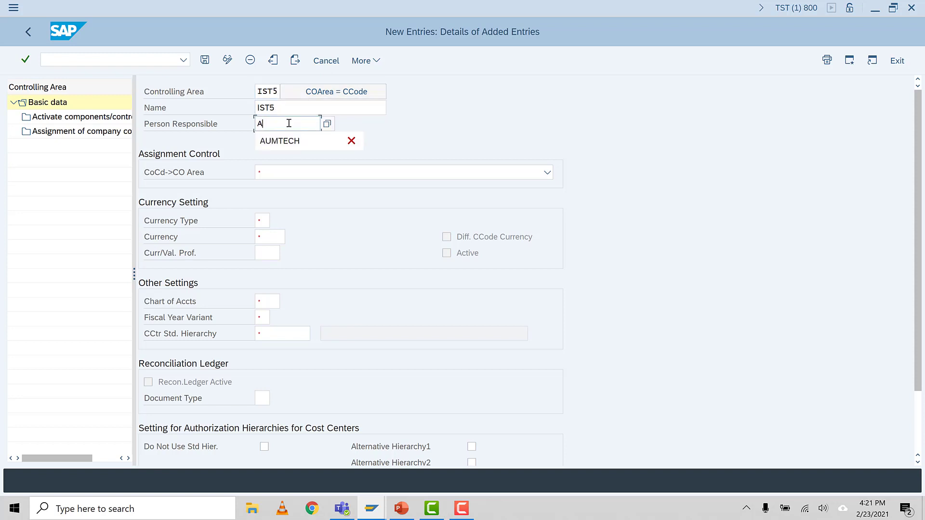
pyautogui.click(280, 141)
# Step: Set the assignment control to Cross-company-code cost accounting and the currency type to 30, group currency
pyautogui.click(297, 173)
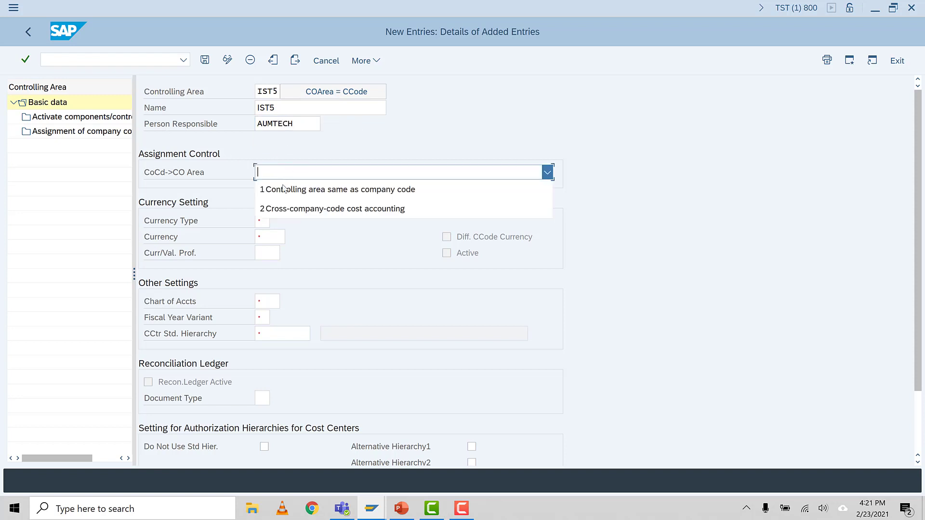
pyautogui.click(295, 209)
pyautogui.click(261, 222)
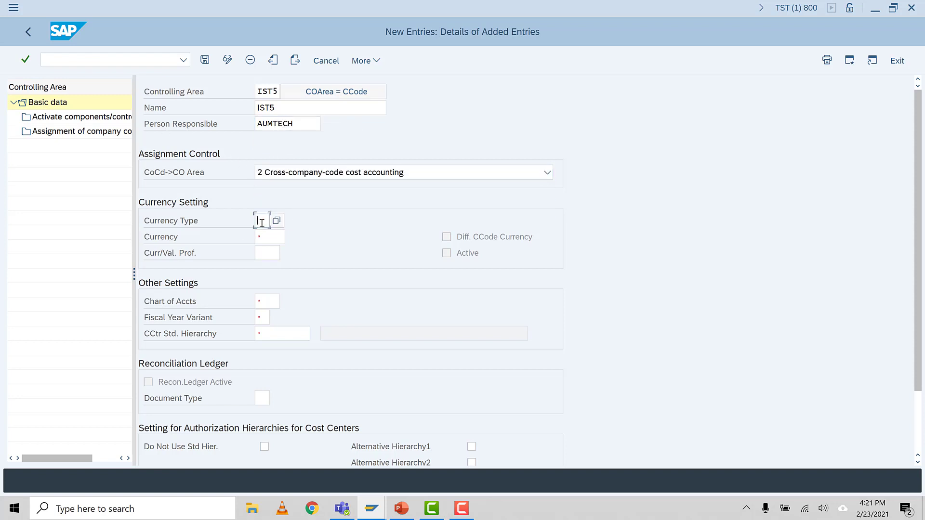
pyautogui.press('F4')
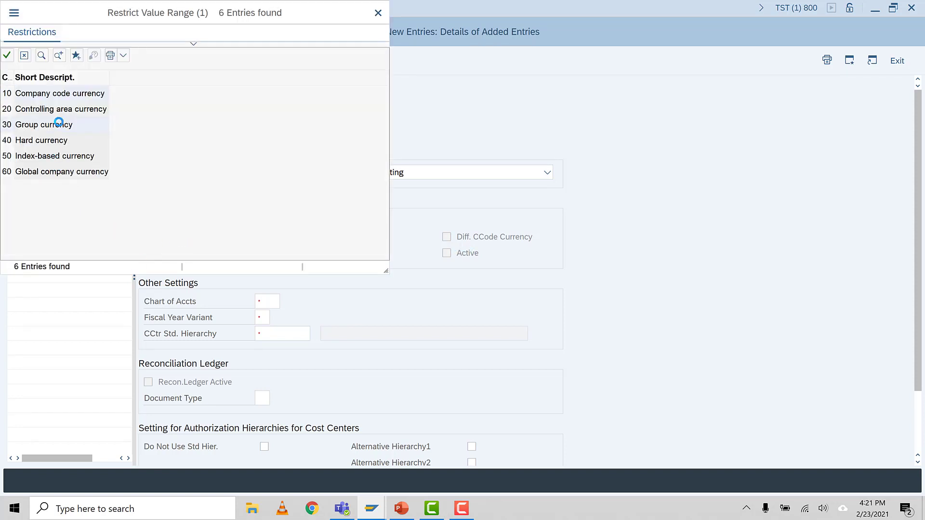
pyautogui.doubleClick(57, 122)
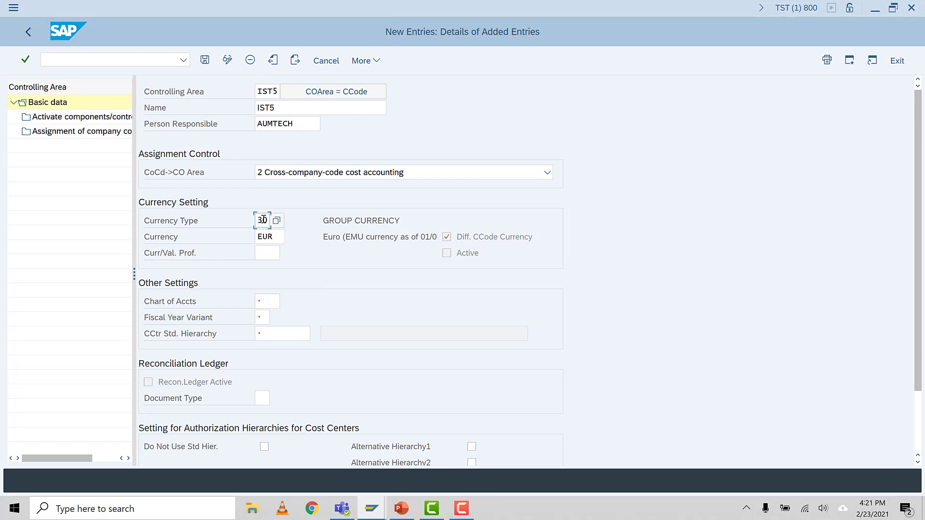
pyautogui.click(272, 237)
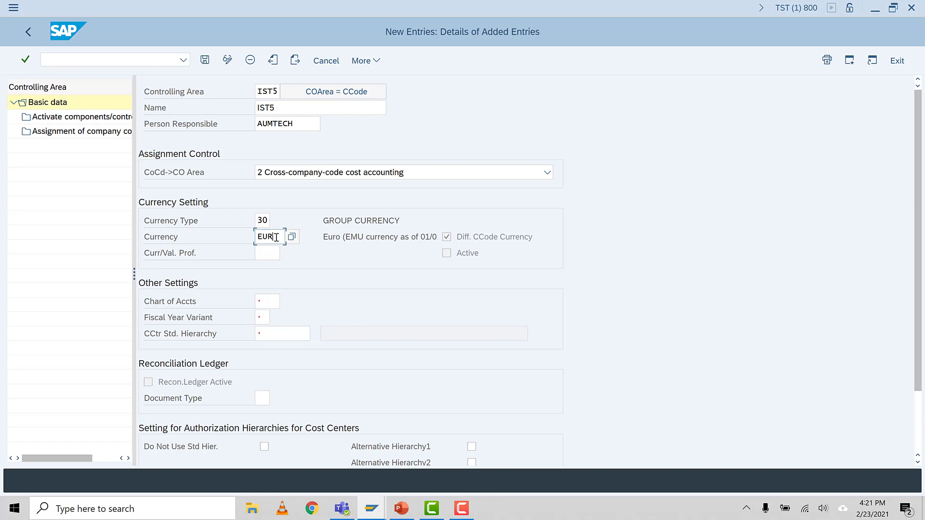
# Step: Enter chart of accounts IST5, fiscal year variant K4 and cost center standard hierarchy IST5_CCT for the controlling area
pyautogui.click(266, 303)
pyautogui.write('IST5')
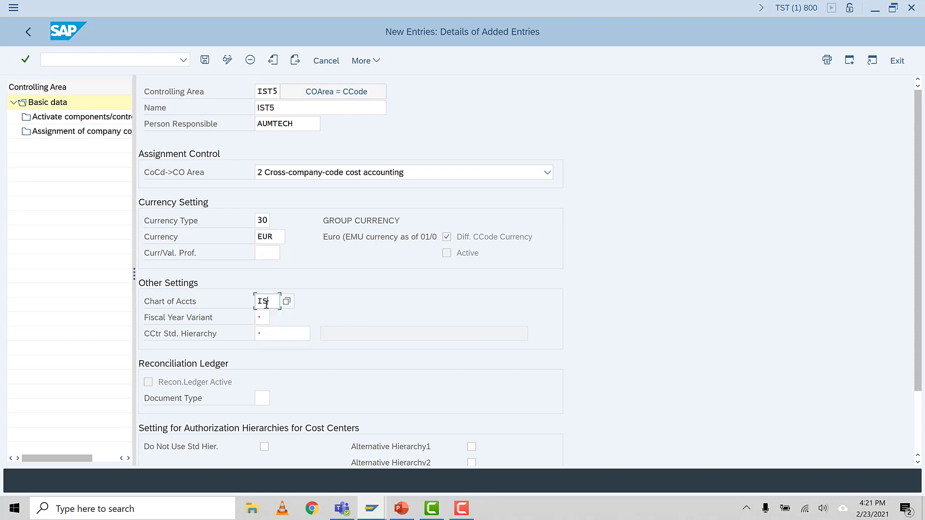
pyautogui.click(264, 318)
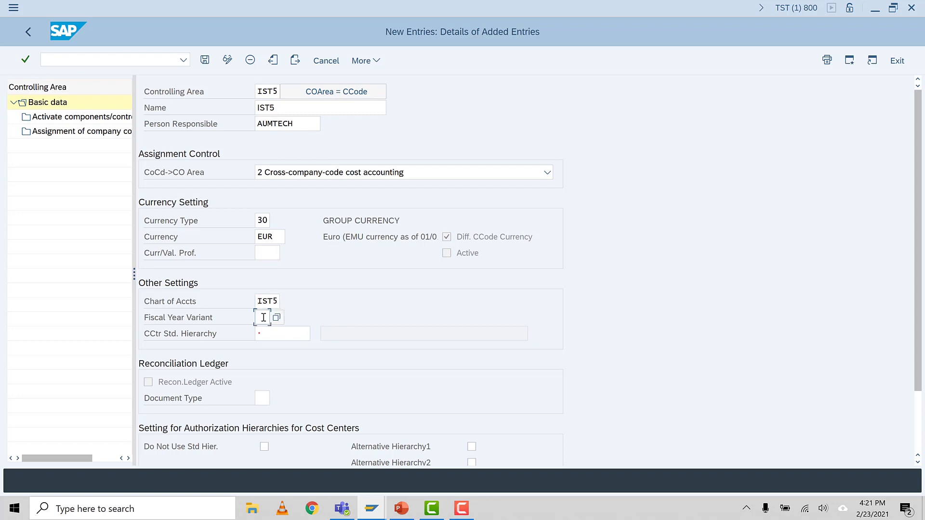
pyautogui.write('K4')
pyautogui.press('Return')
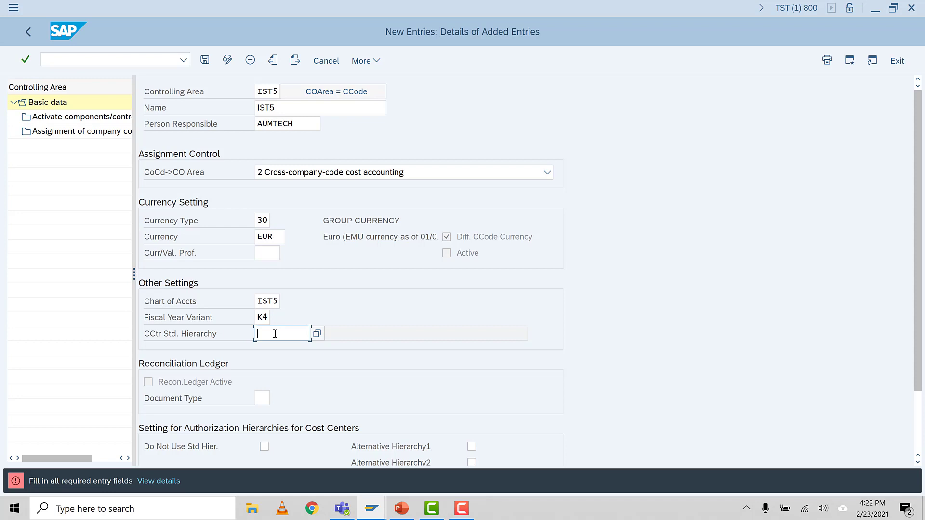
pyautogui.write('IST5_CCT')
pyautogui.scroll(-1, 352, 385)
pyautogui.scroll(1, 352, 384)
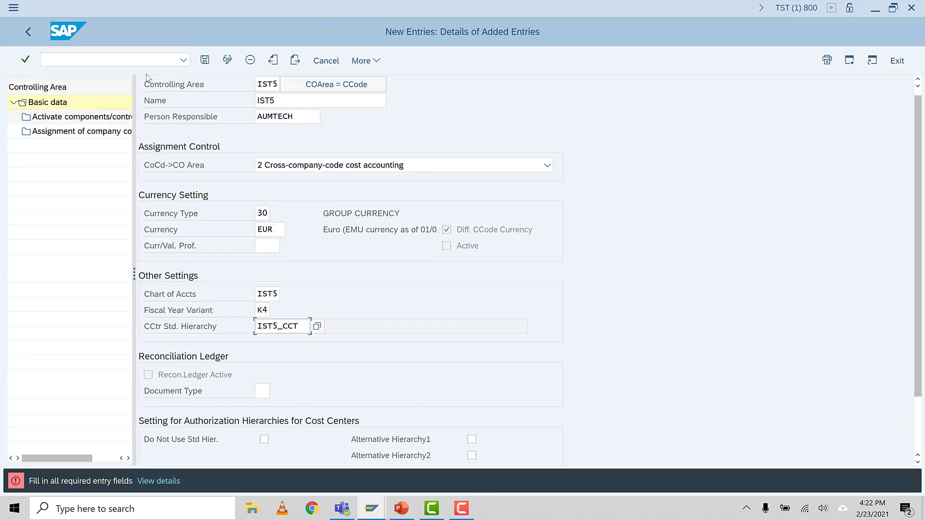
# Step: Clear the person responsible and save the controlling area, letting the system create IST5_CCT as its standard hierarchy
pyautogui.press('Return')
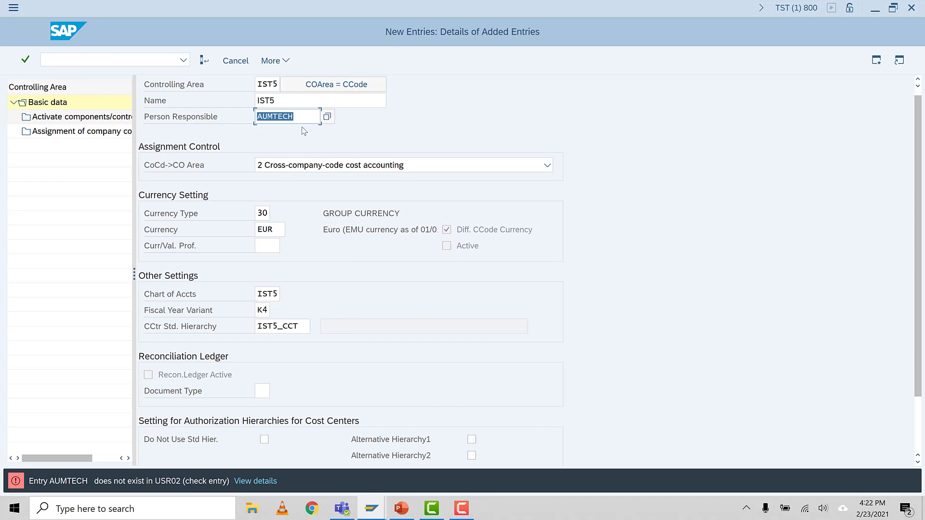
pyautogui.press('Delete')
pyautogui.press('Return')
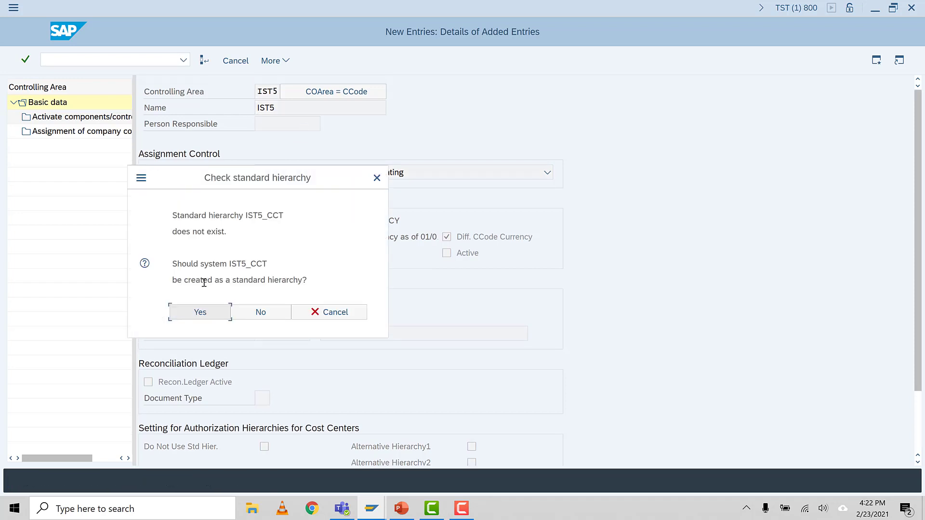
pyautogui.click(200, 312)
pyautogui.click(215, 198)
pyautogui.click(244, 252)
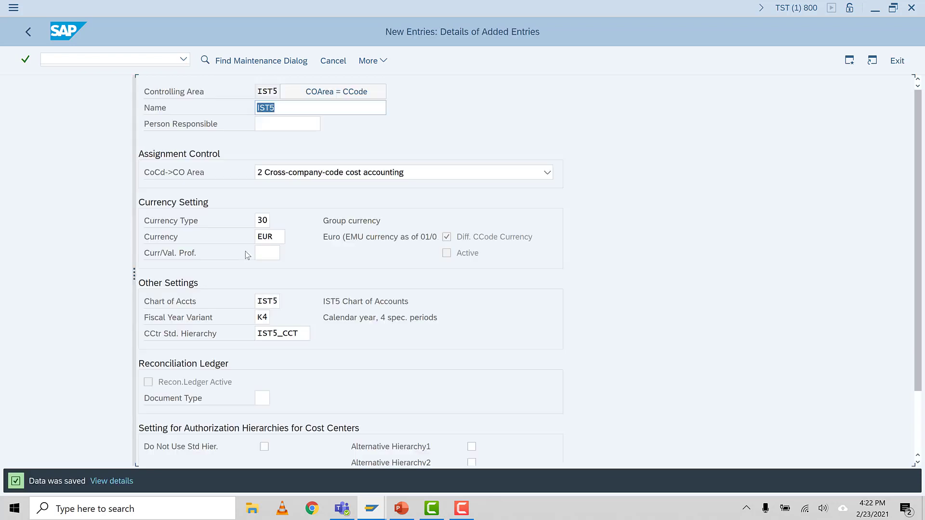
# Step: Try to assign company code IST5 to controlling area IST5
pyautogui.doubleClick(63, 137)
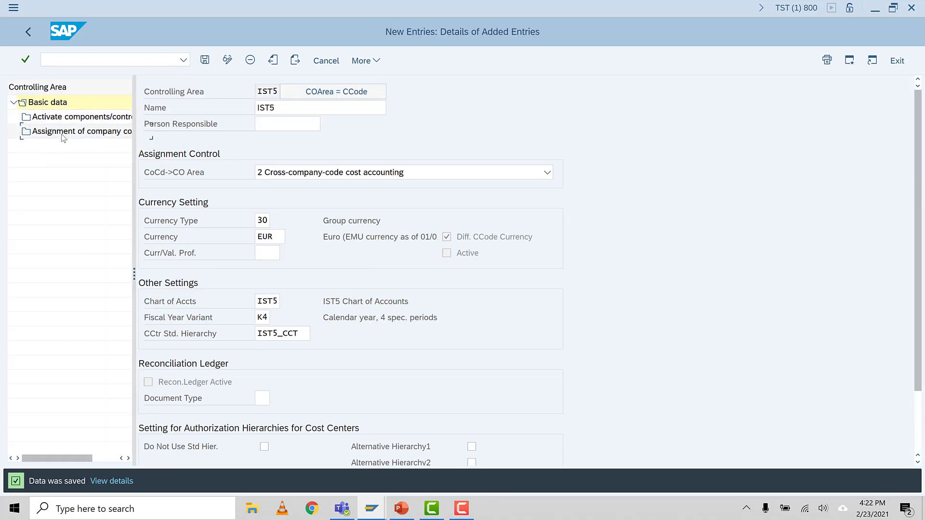
pyautogui.click(267, 60)
pyautogui.write('IST5')
pyautogui.press('Return')
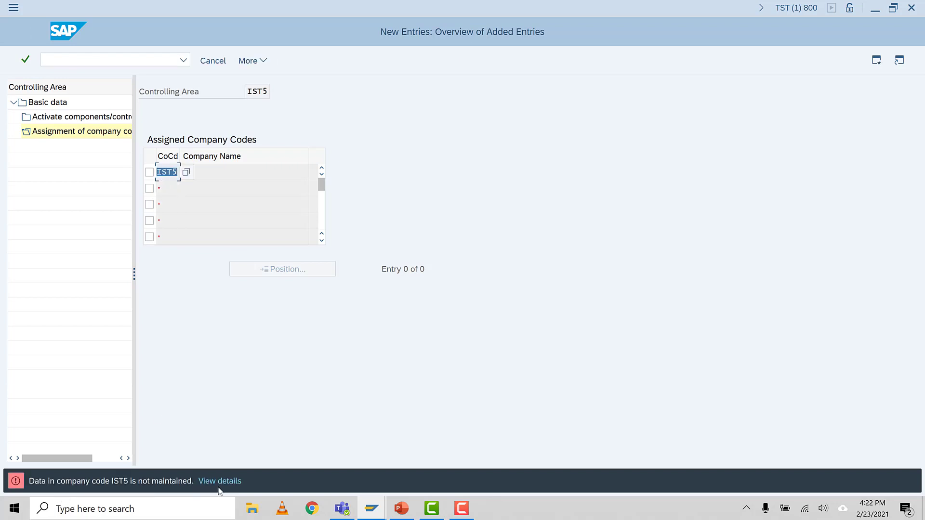
pyautogui.click(175, 174)
pyautogui.doubleClick(57, 104)
# Step: Open the company code global data overview with transaction OBY6
pyautogui.click(128, 61)
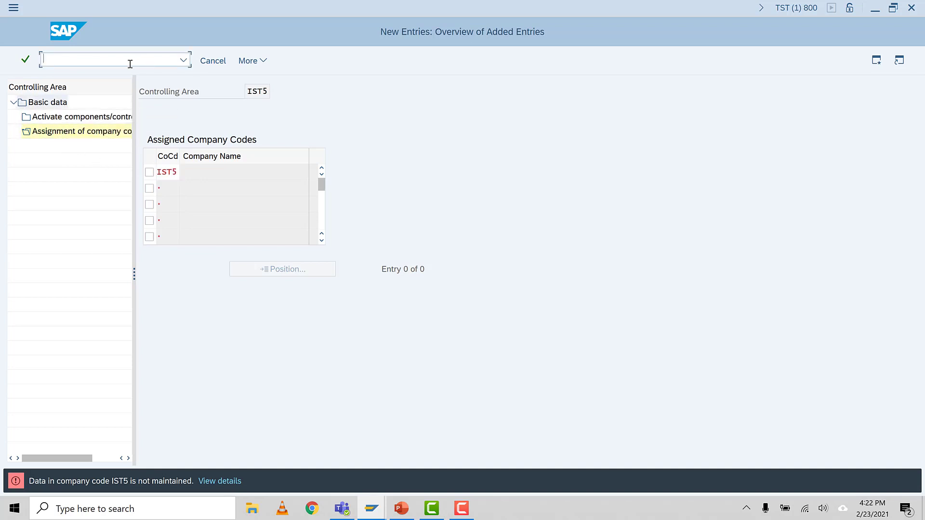
pyautogui.write('/NOBY6')
pyautogui.press('Return')
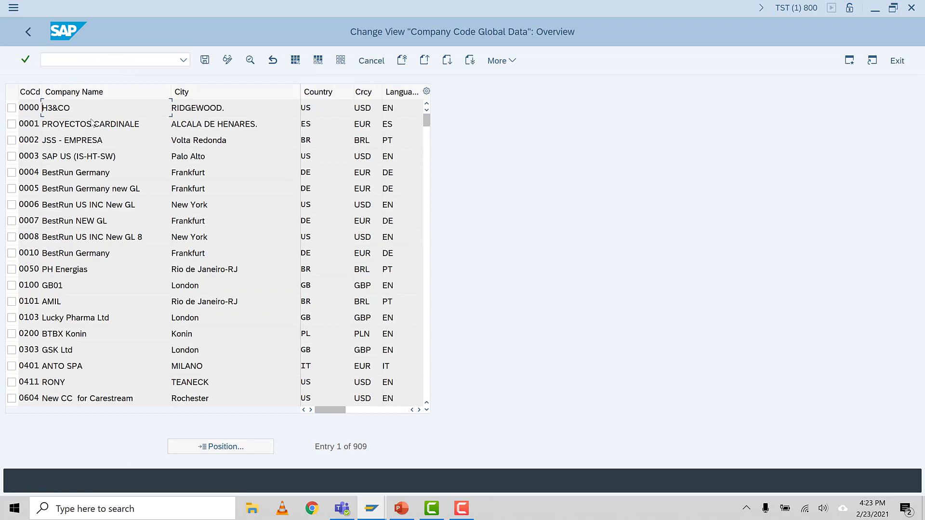
pyautogui.click(54, 60)
pyautogui.write('/NOBY6')
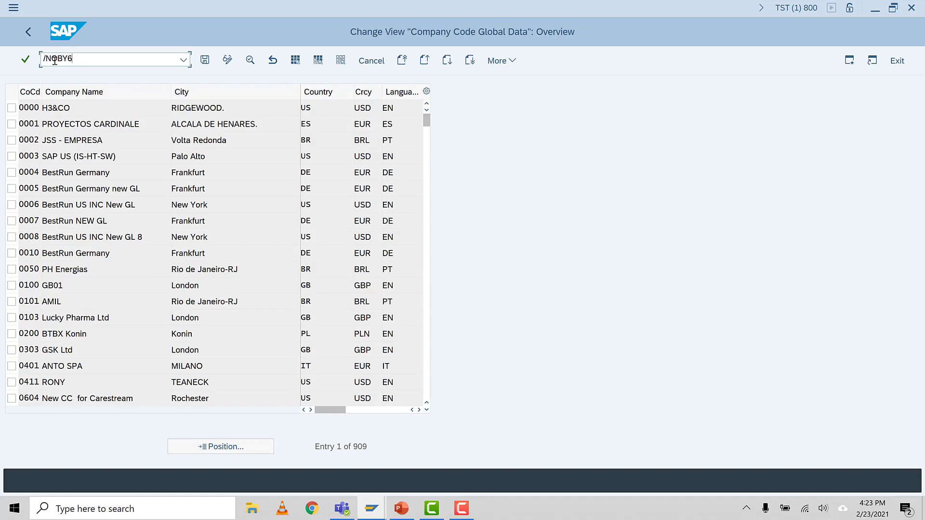
pyautogui.press('Return')
# Step: Position the list at company code IST5 and open its global data details
pyautogui.click(212, 446)
pyautogui.write('1975')
pyautogui.press('Return')
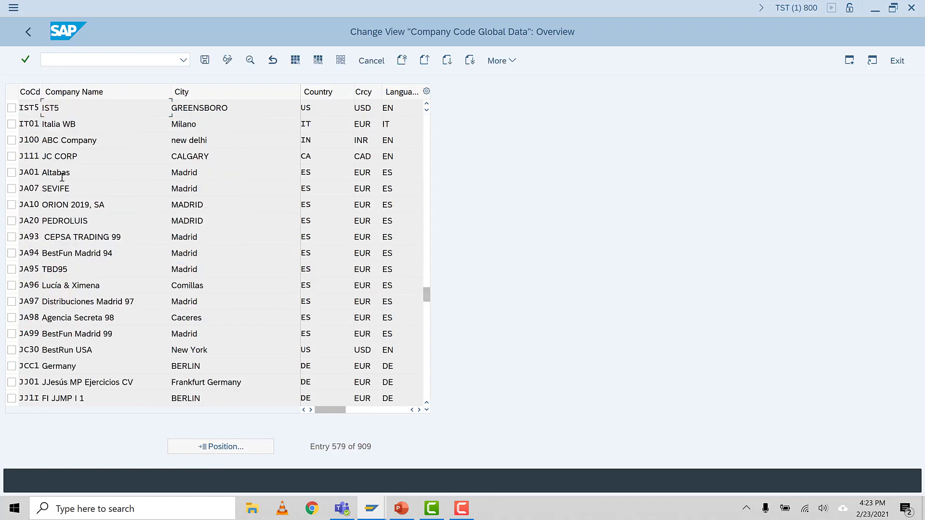
pyautogui.click(12, 107)
pyautogui.click(249, 63)
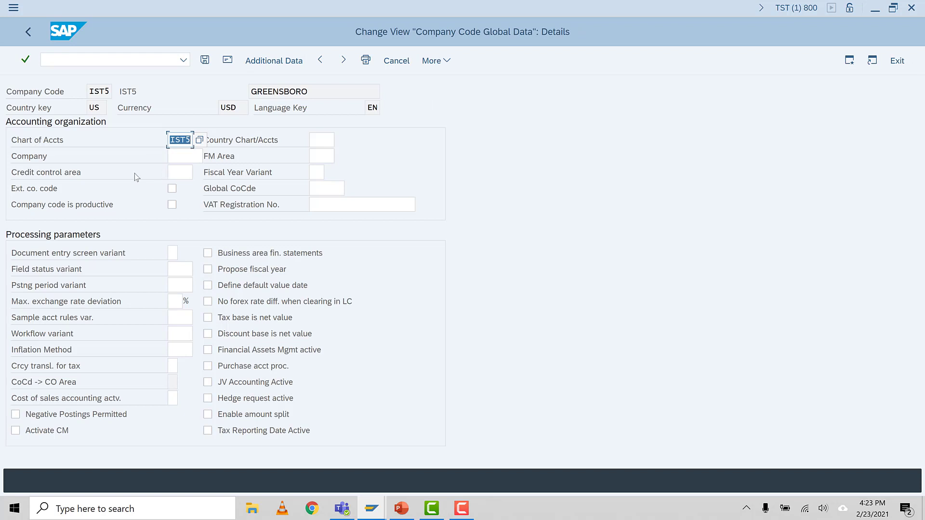
# Step: Set the fiscal year variant to K4 and choose the standard version as the document entry screen variant
pyautogui.click(315, 141)
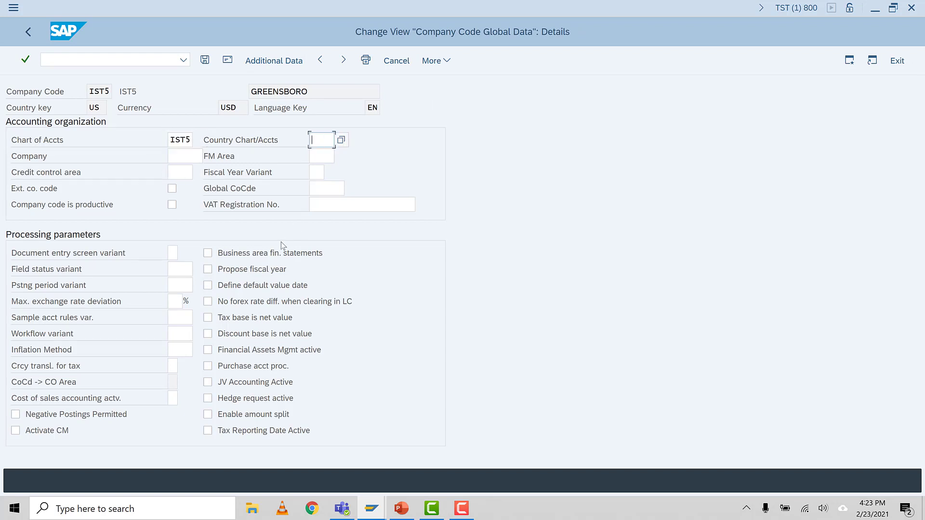
pyautogui.click(316, 173)
pyautogui.write('K4')
pyautogui.press('Return')
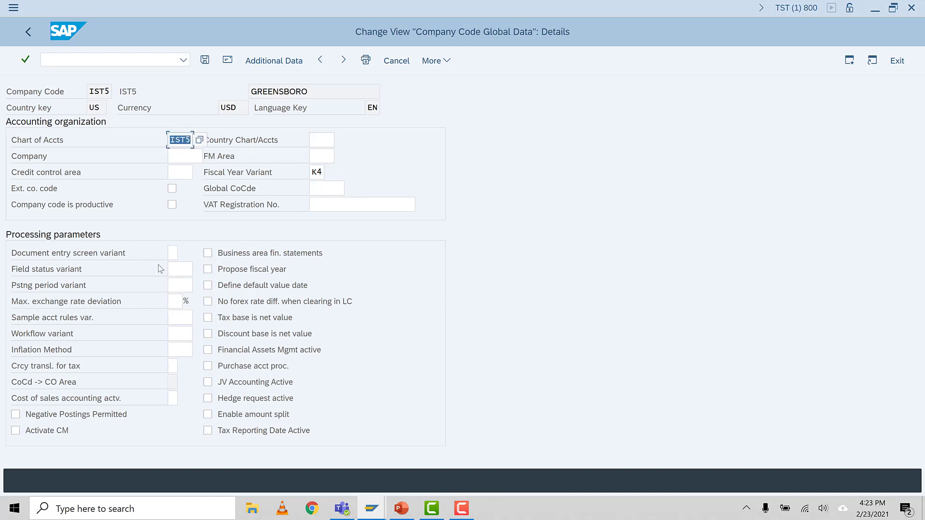
pyautogui.click(172, 253)
pyautogui.click(175, 270)
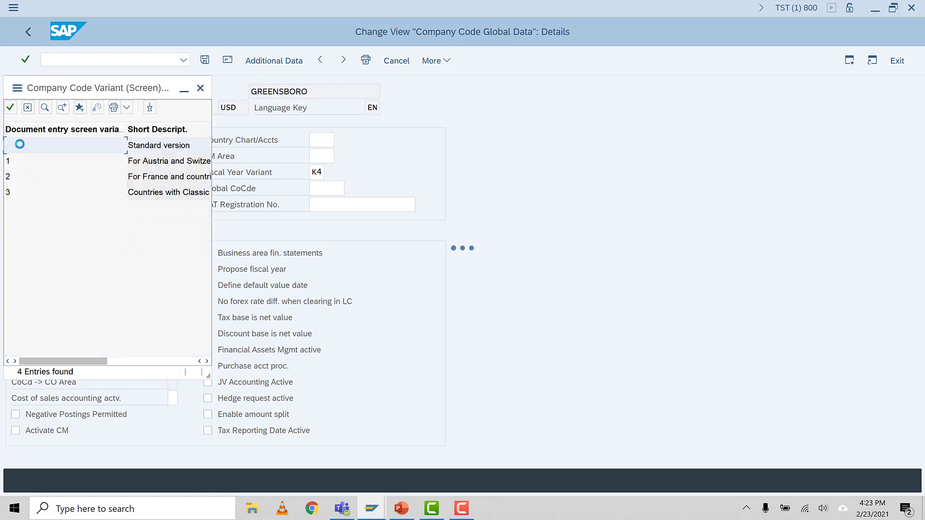
pyautogui.doubleClick(147, 152)
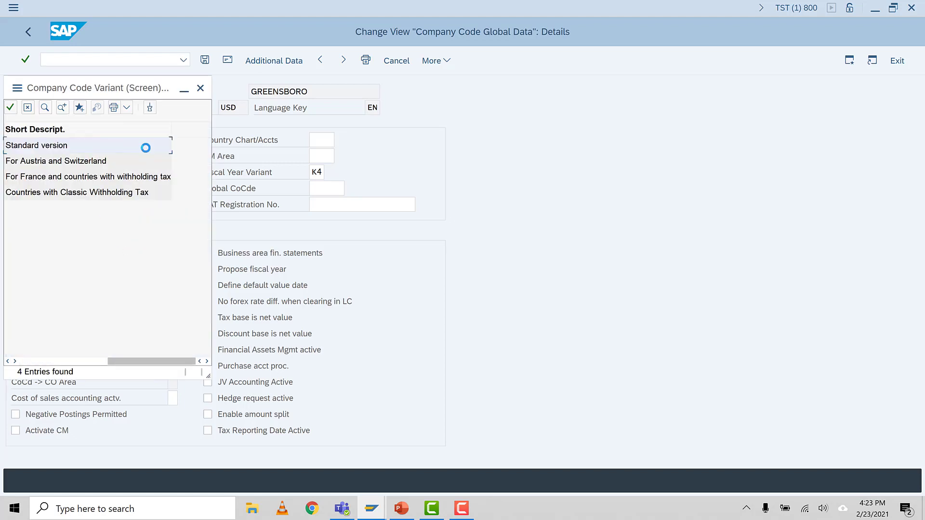
# Step: Set the field status variant to 0001 and the maximum exchange rate deviation to 3%
pyautogui.click(175, 272)
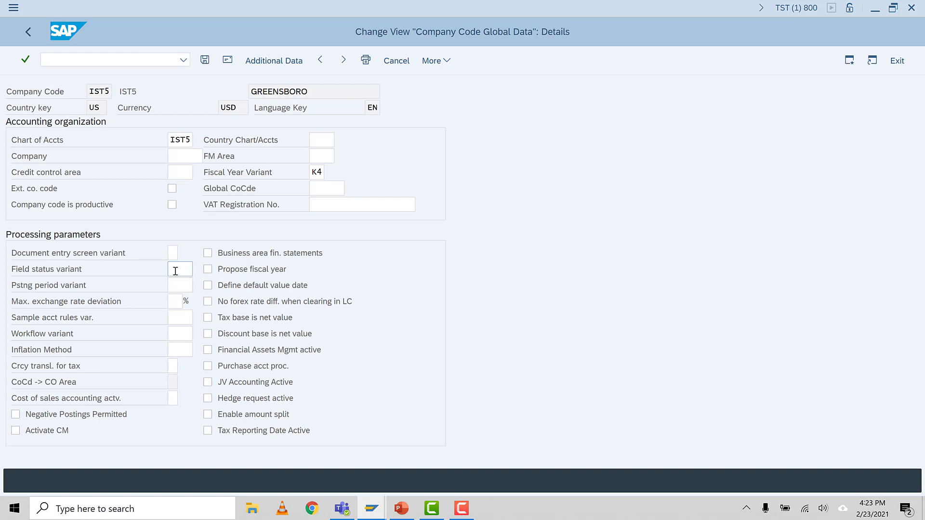
pyautogui.press('F4')
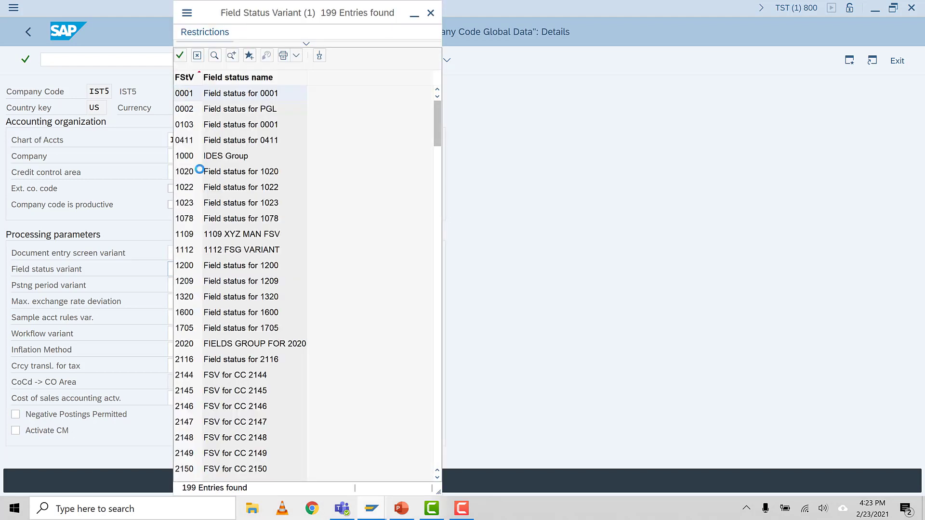
pyautogui.doubleClick(193, 103)
pyautogui.doubleClick(177, 271)
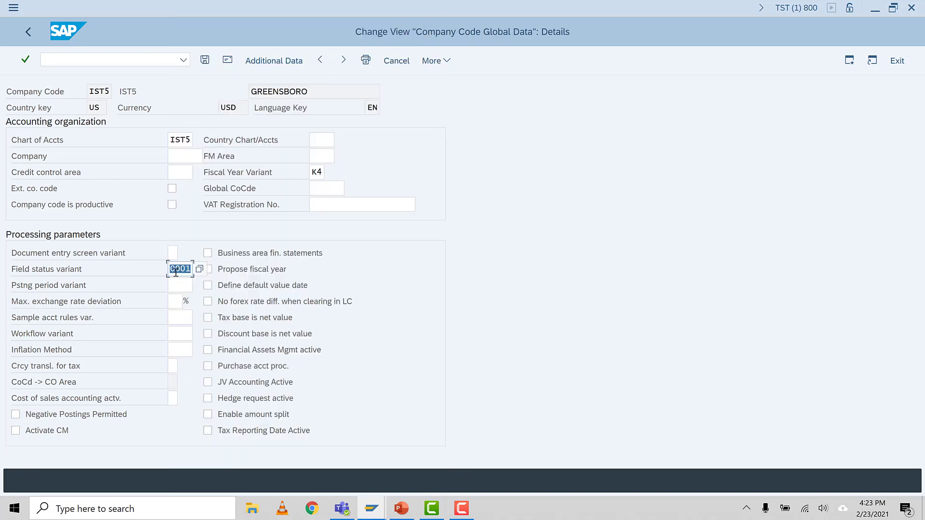
pyautogui.moveTo(171, 268); pyautogui.dragTo(198, 271)
pyautogui.click(182, 285)
pyautogui.click(175, 301)
pyautogui.write('3')
pyautogui.press('Return')
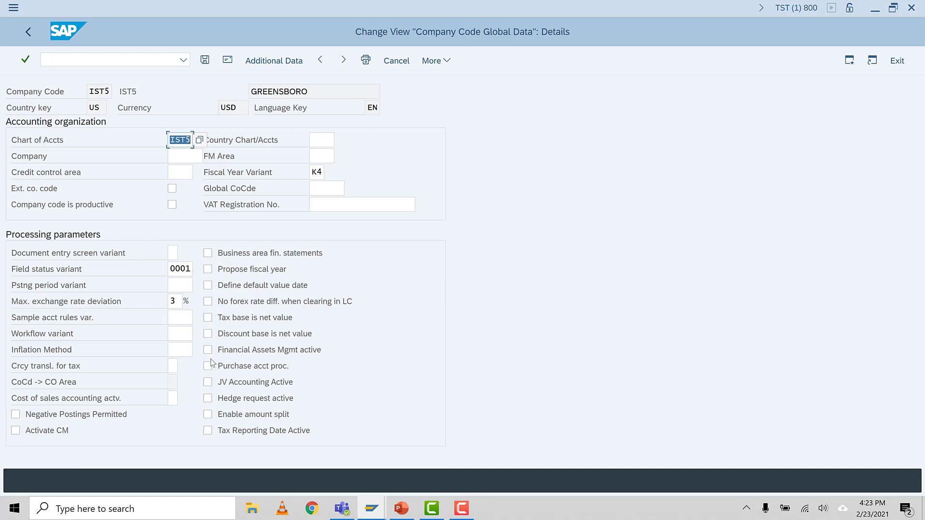
# Step: Enable Propose fiscal year, set the credit control area to IST5, and save the company code's global data
pyautogui.click(208, 269)
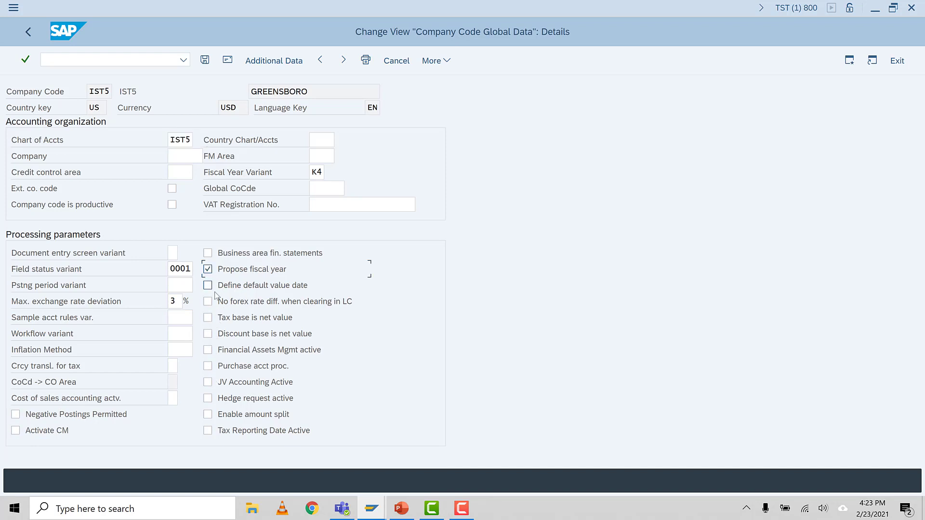
pyautogui.click(174, 171)
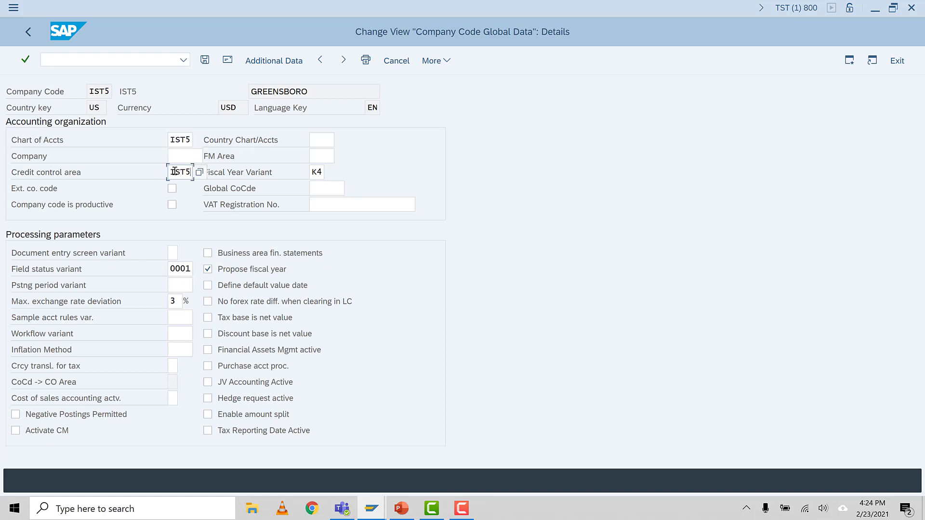
pyautogui.doubleClick(180, 140)
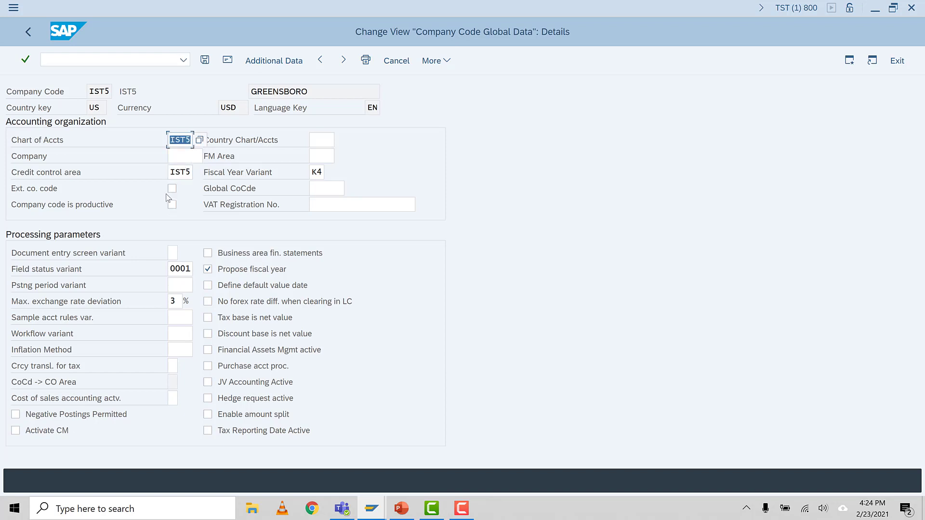
pyautogui.click(205, 60)
pyautogui.click(202, 180)
pyautogui.click(244, 237)
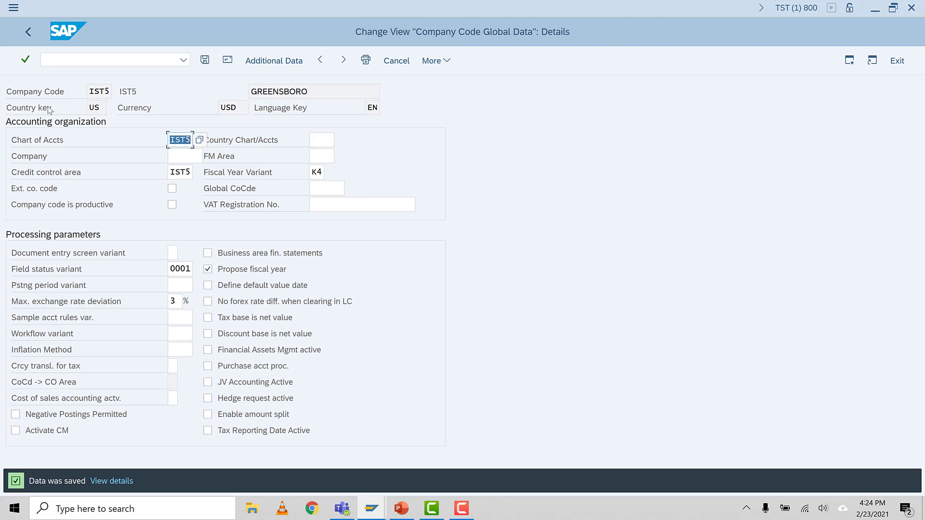
# Step: Look up the transaction for defining field status variants in the PowerPoint task list and open OBC4 in SAP
pyautogui.click(85, 58)
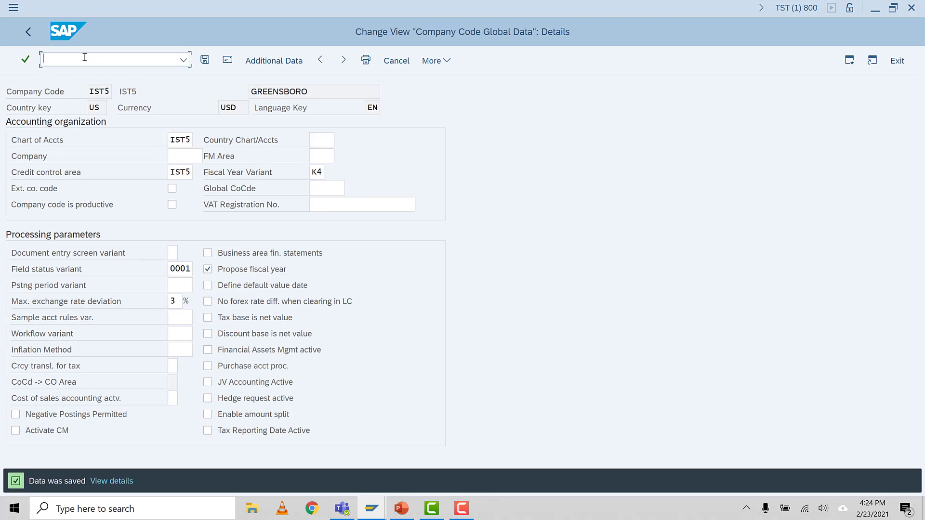
pyautogui.click(402, 509)
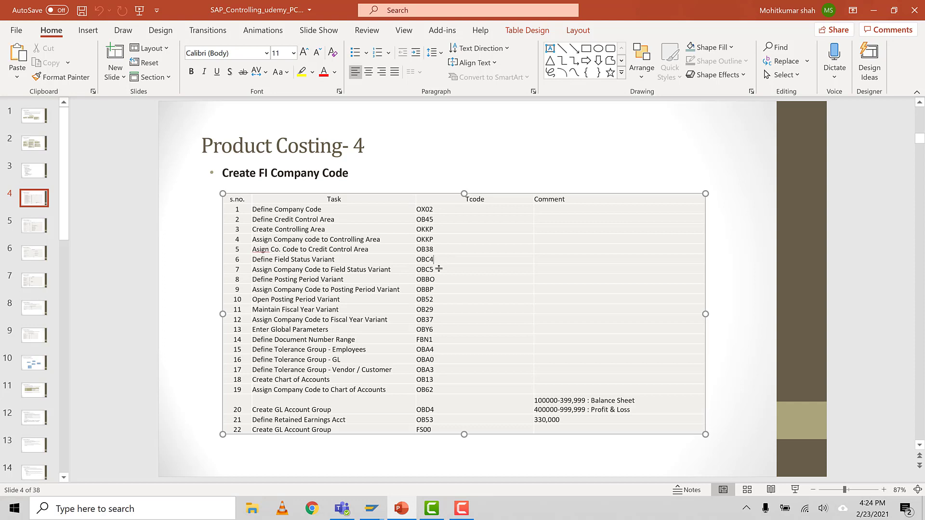
pyautogui.doubleClick(422, 260)
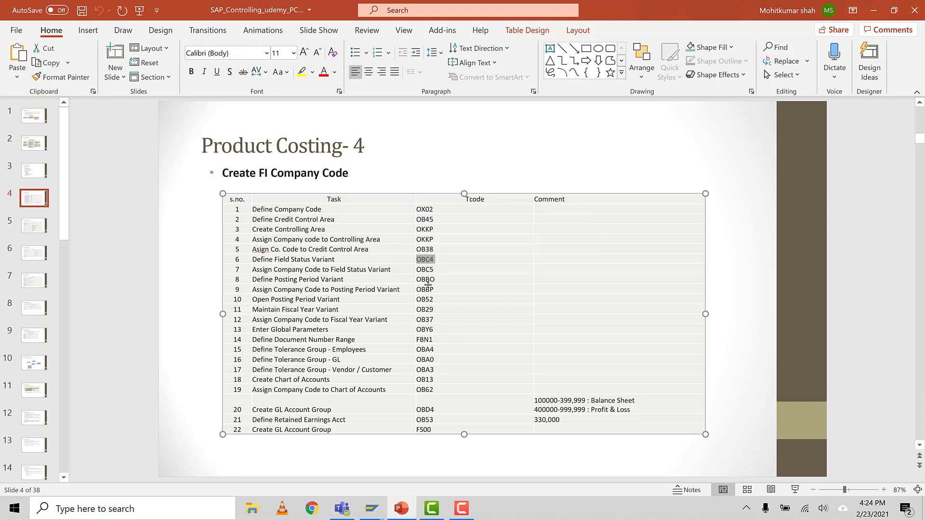
pyautogui.click(371, 509)
pyautogui.click(61, 63)
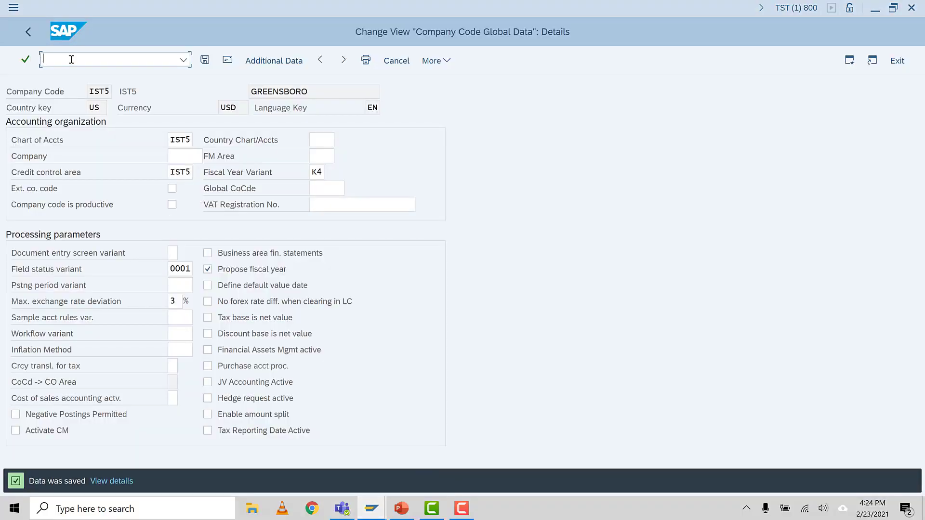
pyautogui.write('/NOB')
pyautogui.press('Return')
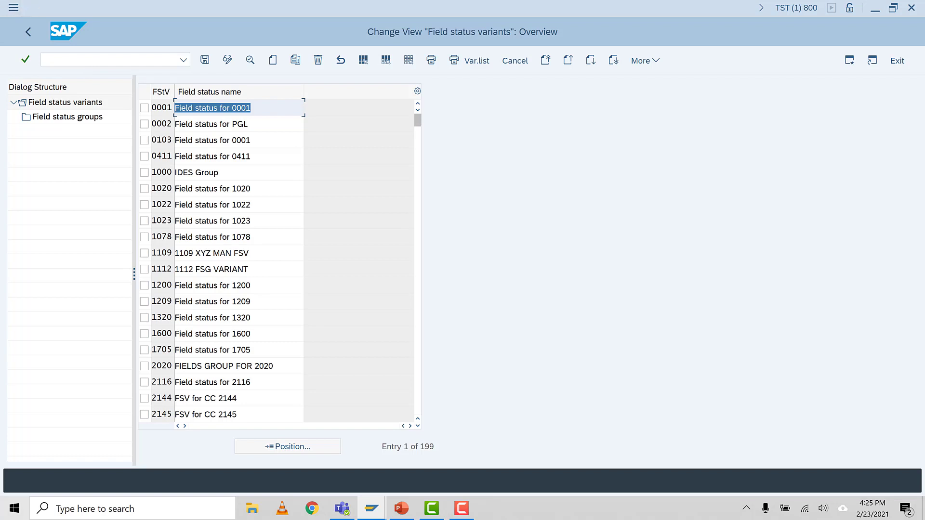
# Step: Copy field status variant 0001 as IST5 with all dependent entries and save it under the proposed customizing request
pyautogui.click(145, 108)
pyautogui.click(296, 60)
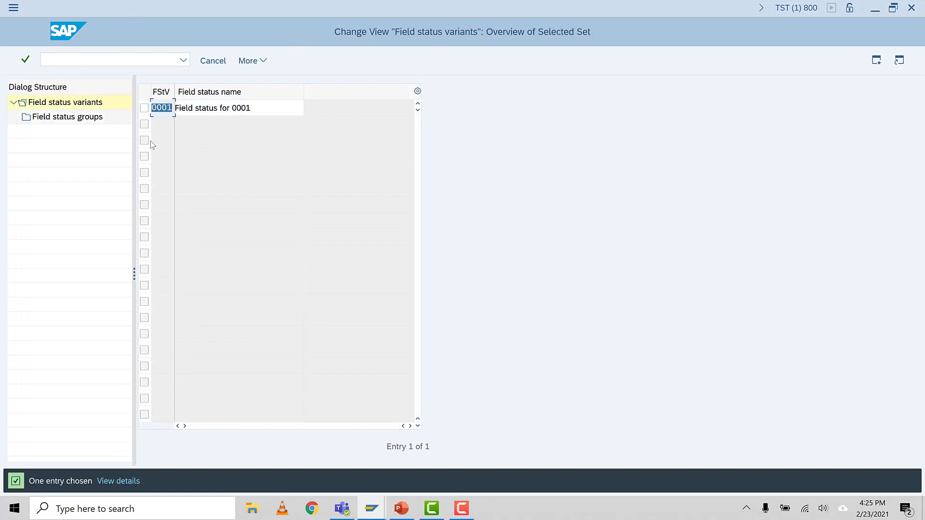
pyautogui.write('IST5')
pyautogui.press('Return')
pyautogui.click(383, 234)
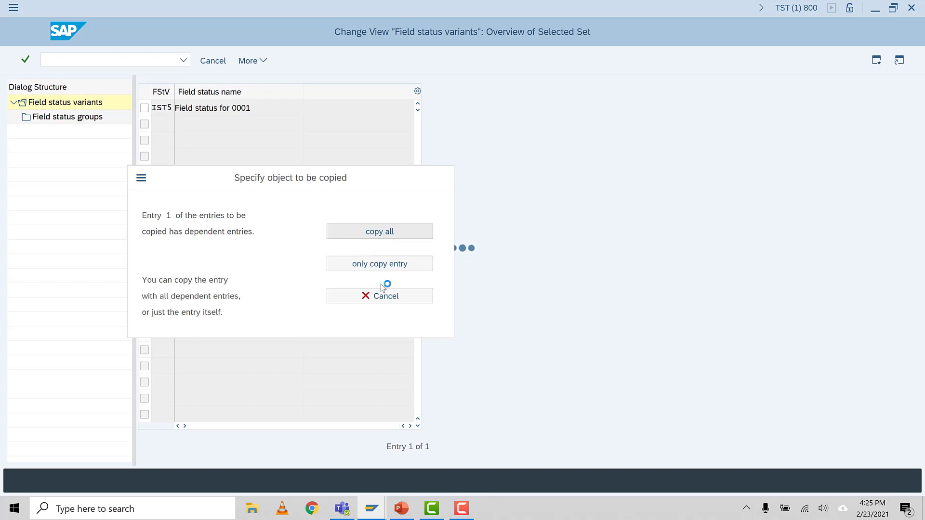
pyautogui.click(464, 511)
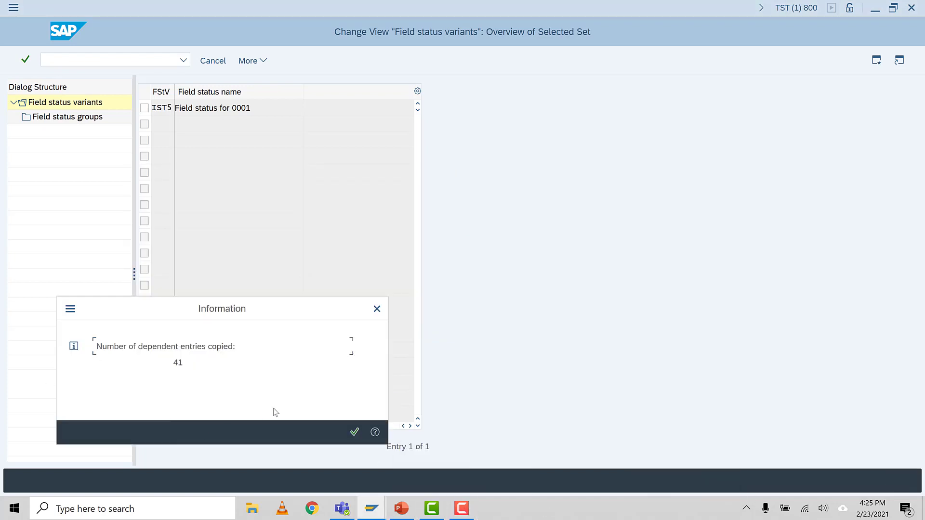
pyautogui.click(355, 432)
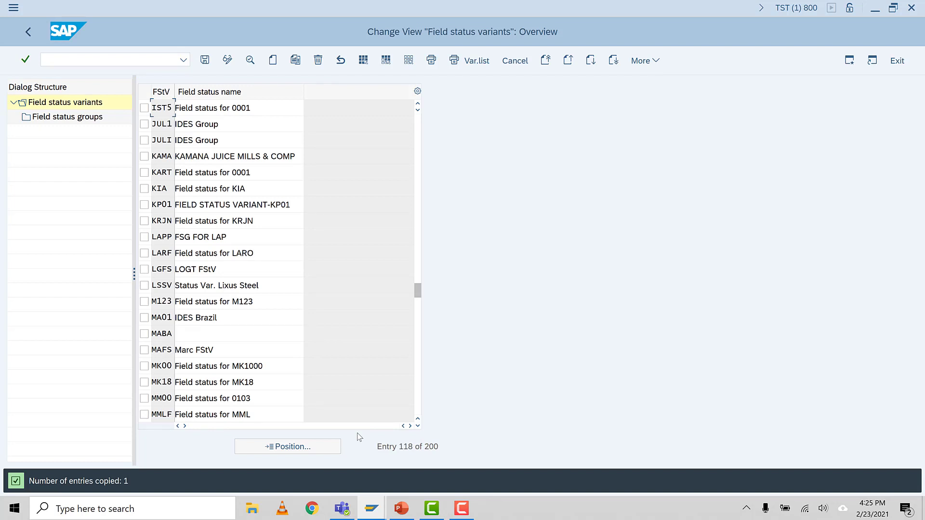
pyautogui.click(205, 60)
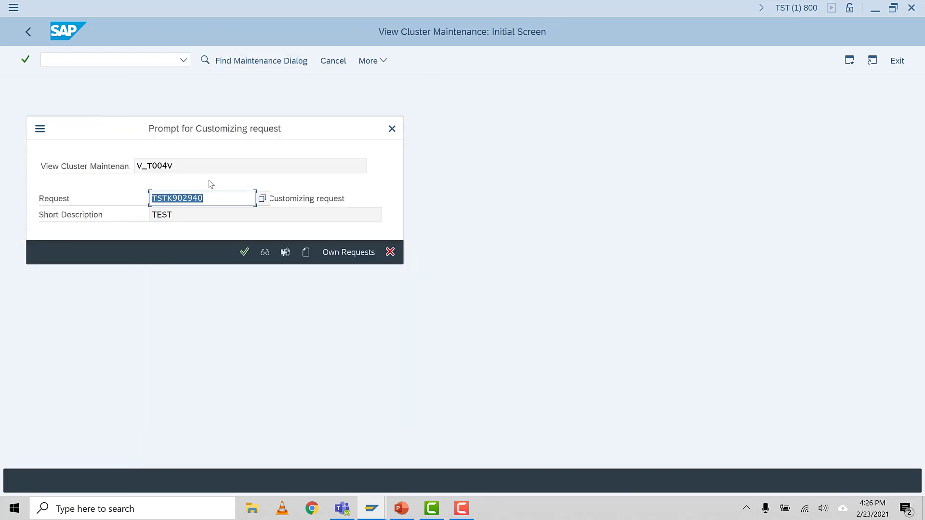
pyautogui.click(245, 253)
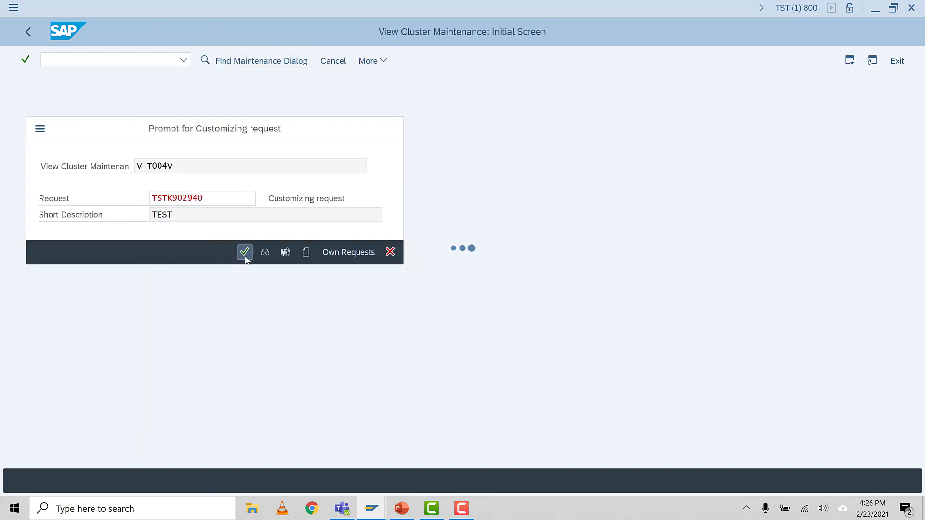
# Step: Check the PowerPoint task list for the transaction assigning the company code to the field status variant, and return to SAP
pyautogui.click(406, 510)
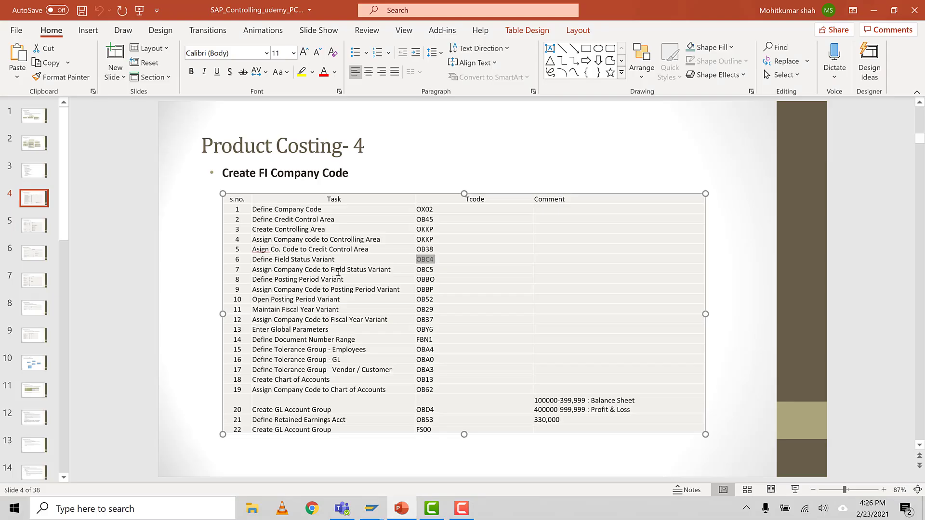
pyautogui.click(434, 270)
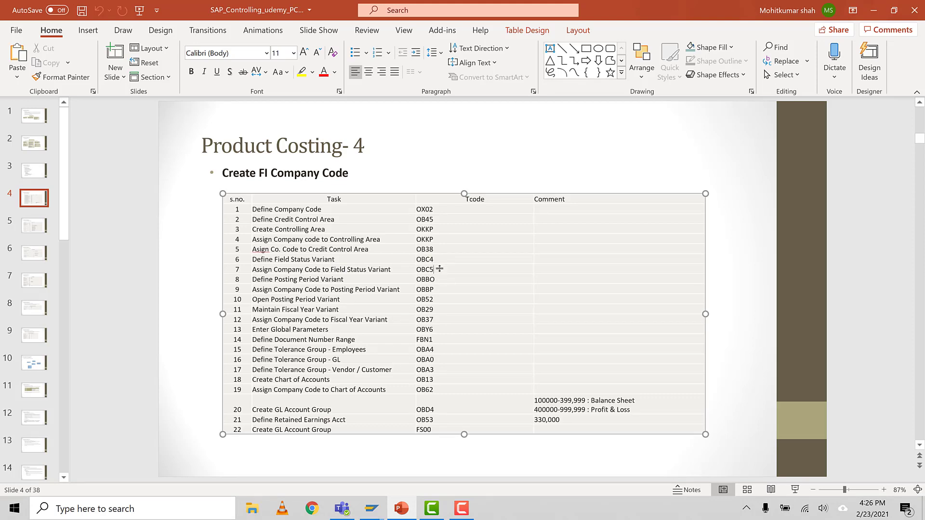
pyautogui.moveTo(371, 508)
pyautogui.click(411, 455)
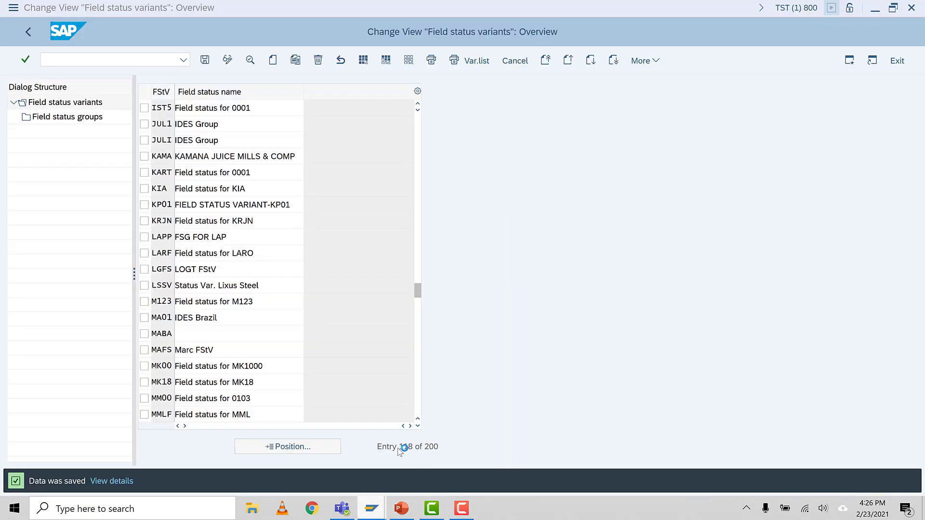
# Step: Open transaction OBY6 and display the global data details of company code IST5
pyautogui.click(77, 59)
pyautogui.write('/NOBY6')
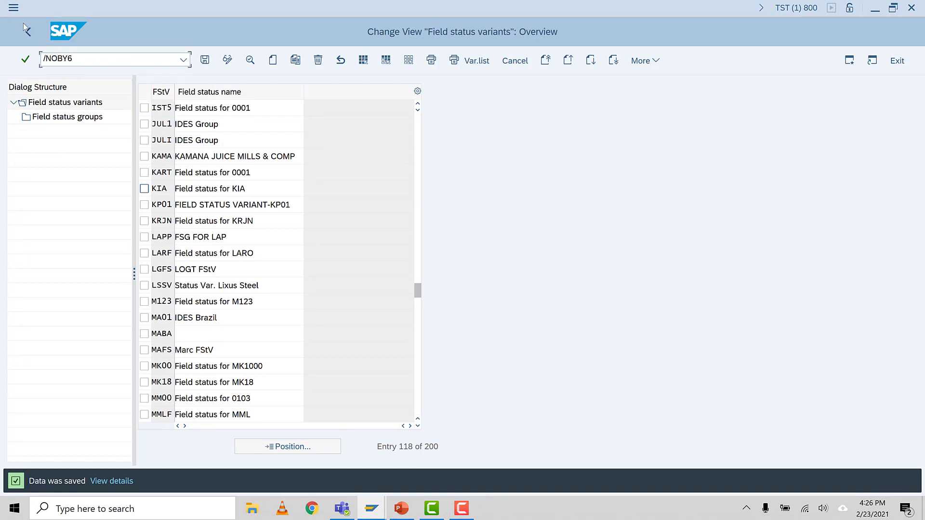
pyautogui.click(51, 60)
pyautogui.moveTo(73, 59); pyautogui.dragTo(39, 62)
pyautogui.click(78, 62)
pyautogui.press('Return')
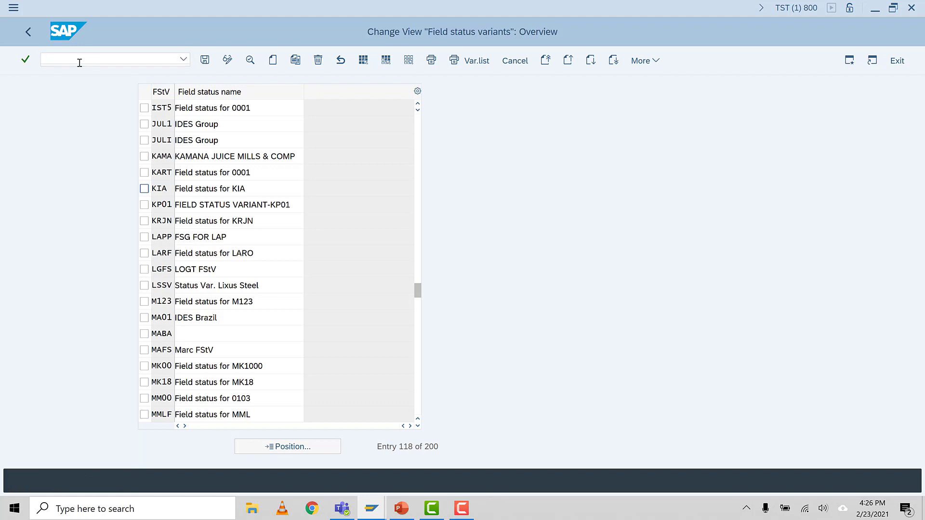
pyautogui.click(197, 452)
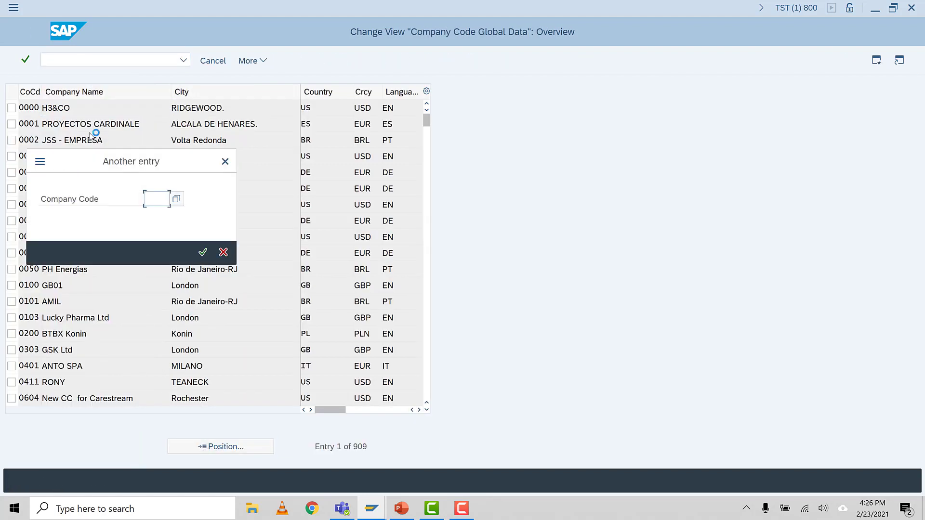
pyautogui.write('IST5')
pyautogui.press('Return')
pyautogui.click(250, 60)
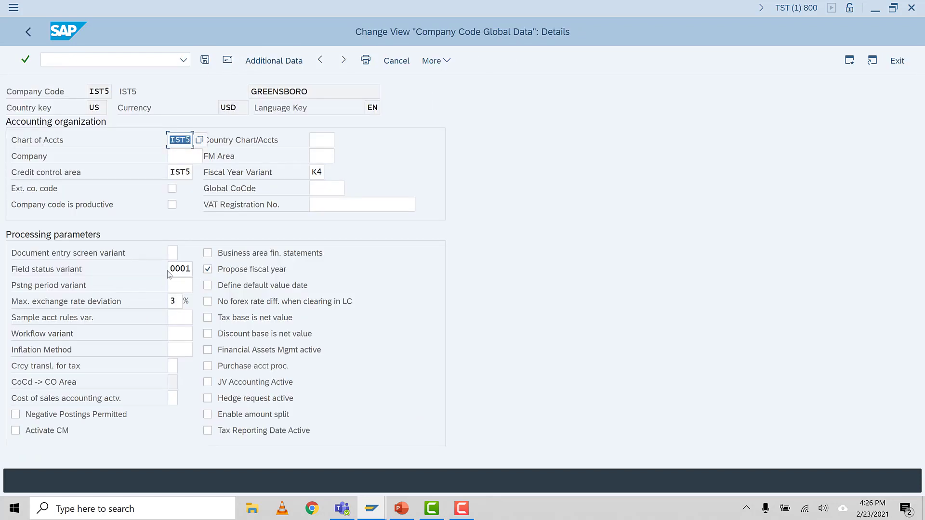
# Step: Set company code IST5's field status variant to IST5 and save the global data
pyautogui.doubleClick(185, 269)
pyautogui.write('IST5')
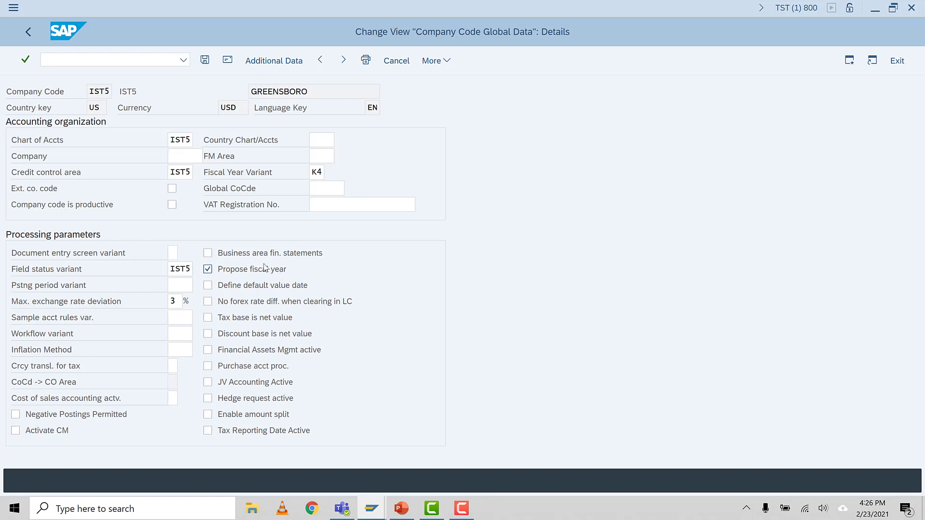
pyautogui.press('Return')
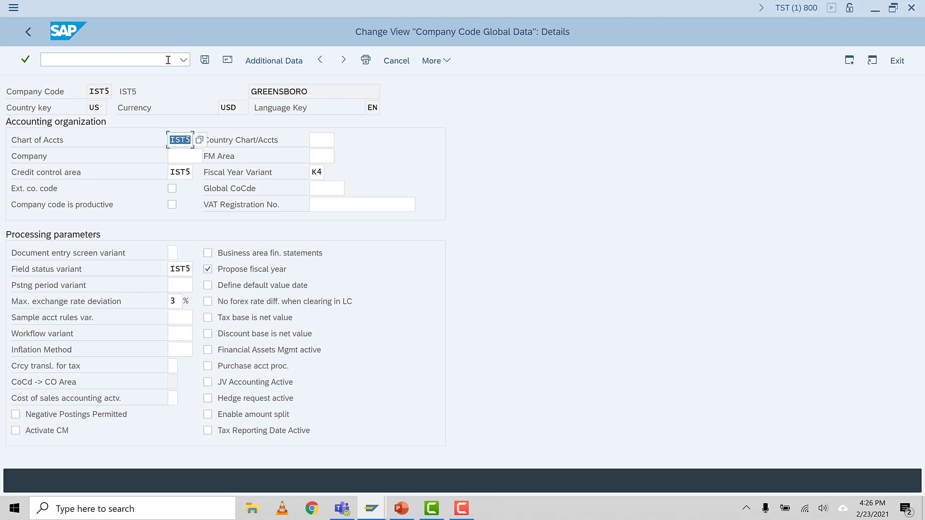
pyautogui.click(205, 61)
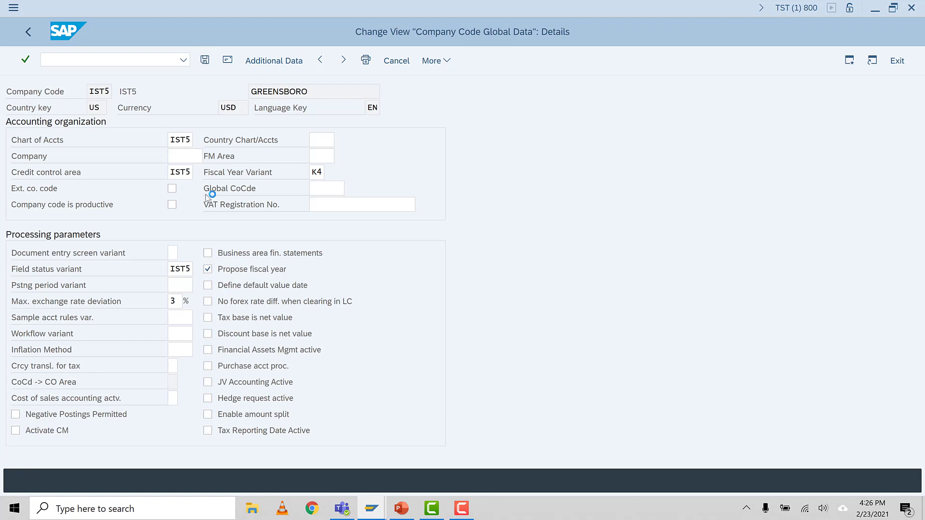
pyautogui.click(216, 182)
pyautogui.click(245, 235)
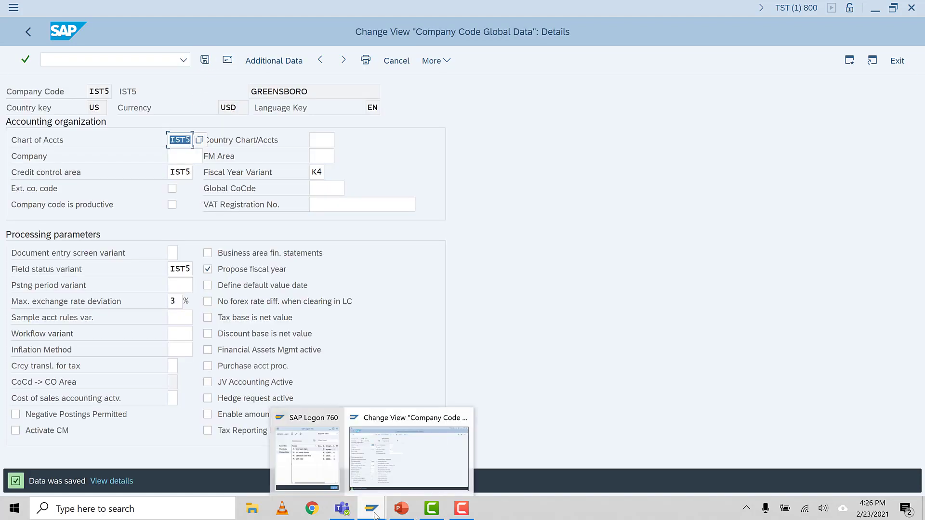
# Step: Look up the transaction for defining posting period variants in the PowerPoint task list and open OBBO in SAP
pyautogui.click(401, 508)
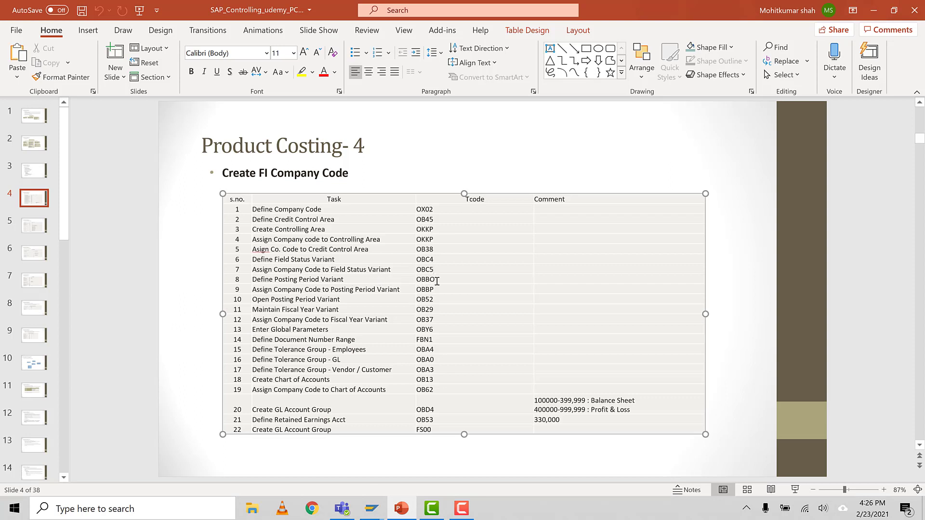
pyautogui.press('Return')
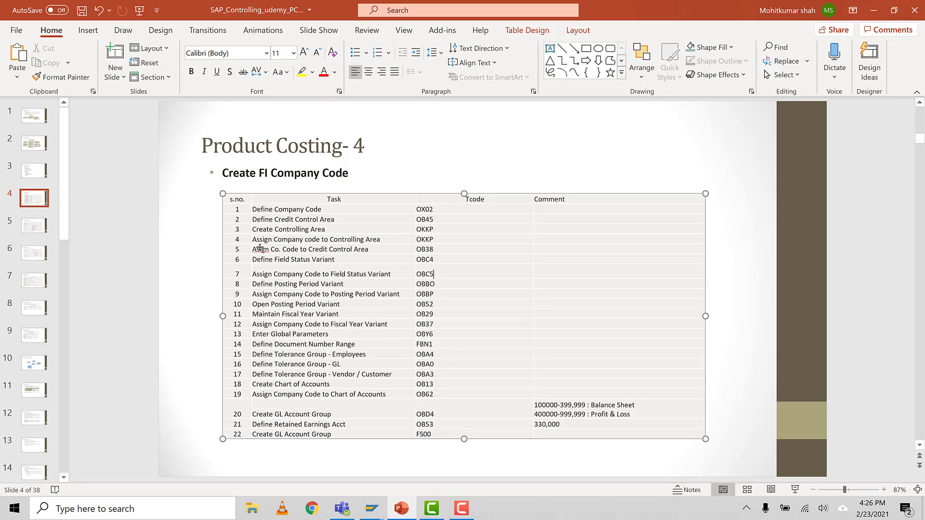
pyautogui.doubleClick(419, 284)
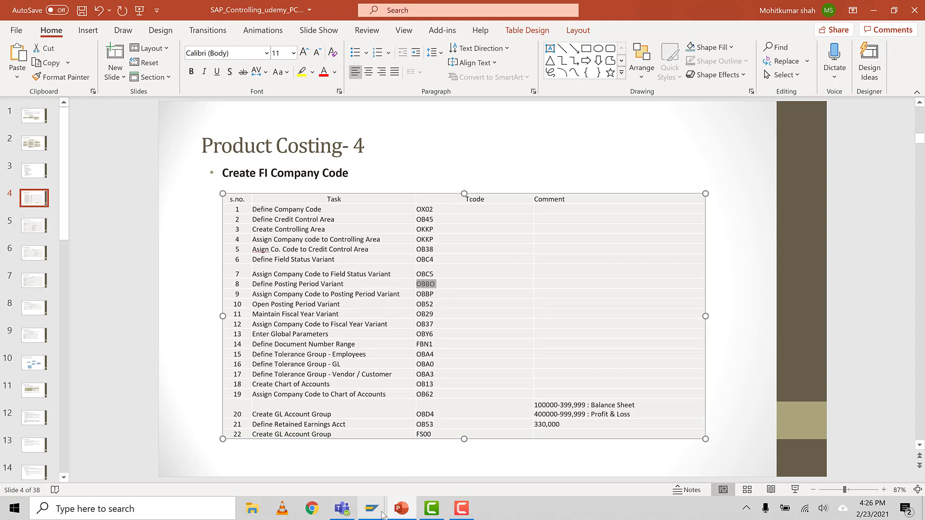
pyautogui.moveTo(379, 514)
pyautogui.click(413, 462)
pyautogui.click(56, 59)
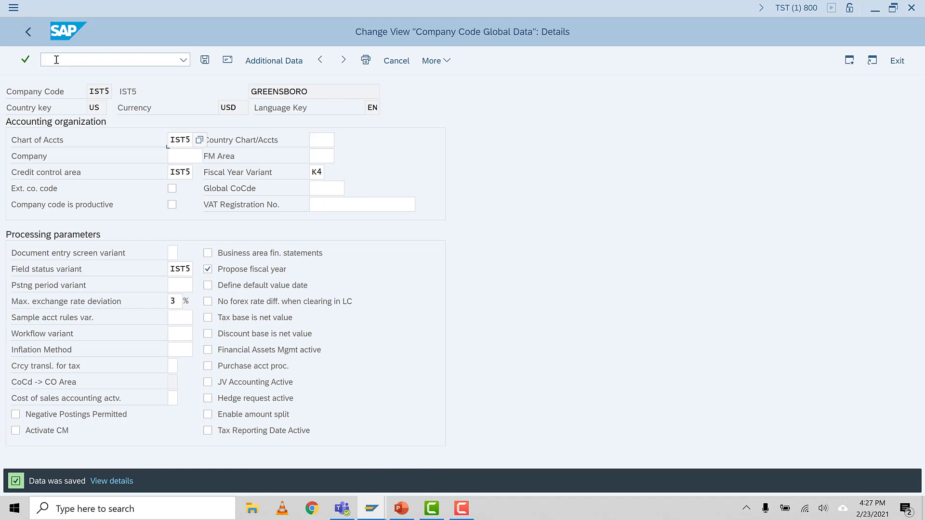
pyautogui.write('/NOBBO')
pyautogui.press('Return')
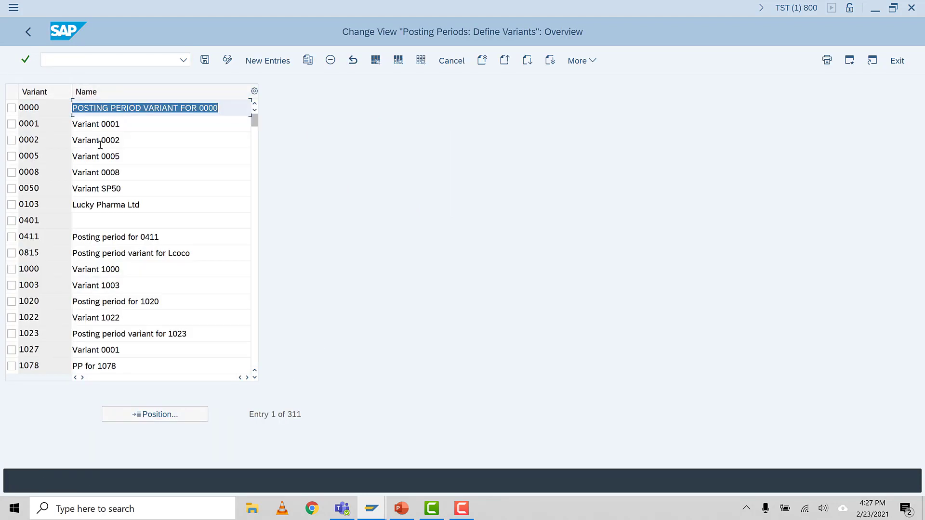
# Step: Add a new posting period variant IST5 with the name "IST5 POsting period variant"
pyautogui.click(266, 61)
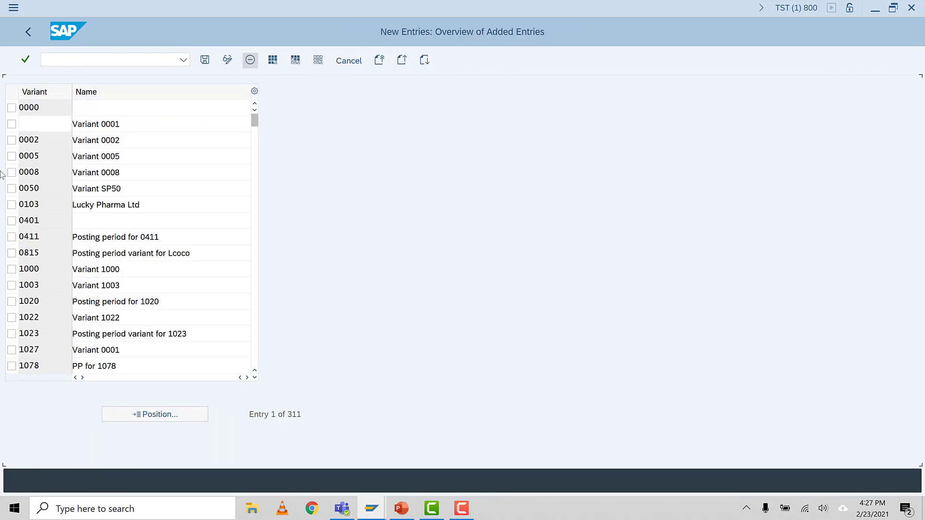
pyautogui.write('IST5')
pyautogui.press('Tab')
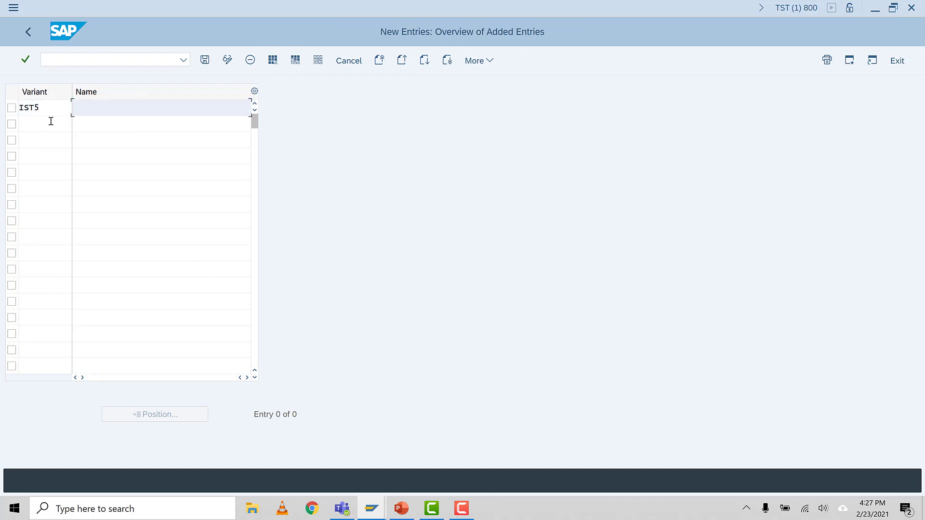
pyautogui.write('IST5 POsting period variant')
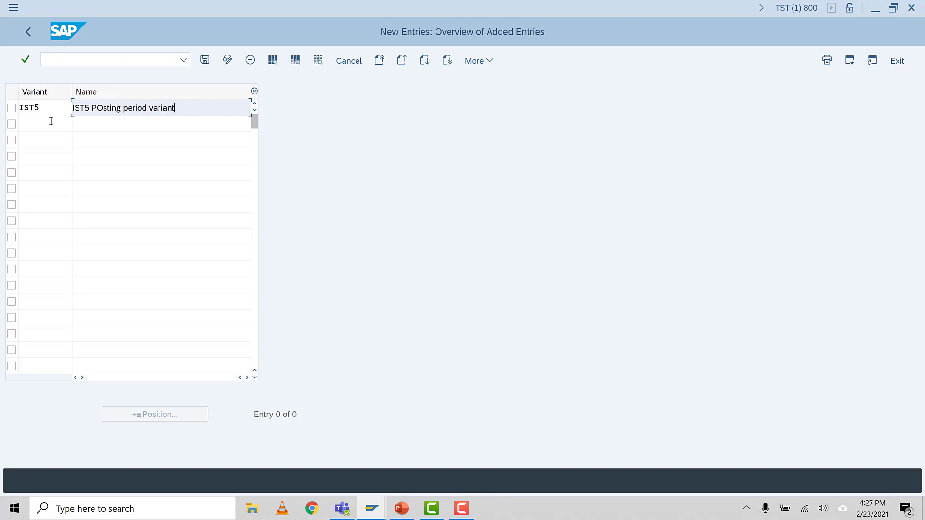
pyautogui.press('Return')
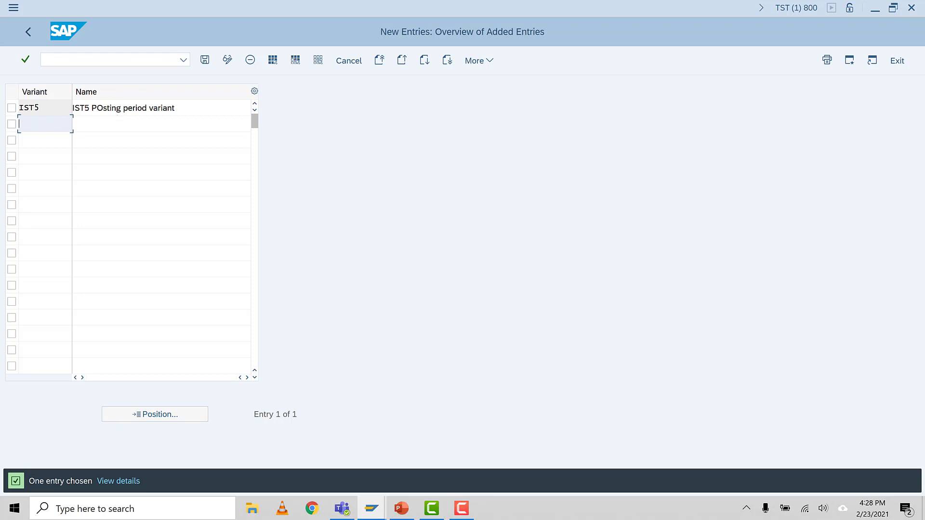
# Step: Save the new posting period variant IST5 and confirm the save prompt
pyautogui.click(60, 110)
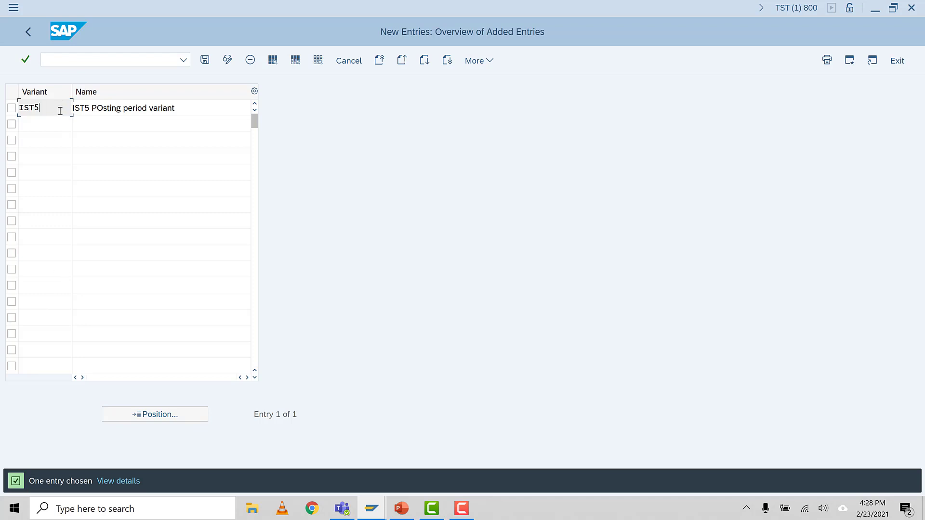
pyautogui.click(205, 60)
pyautogui.click(210, 201)
pyautogui.click(243, 252)
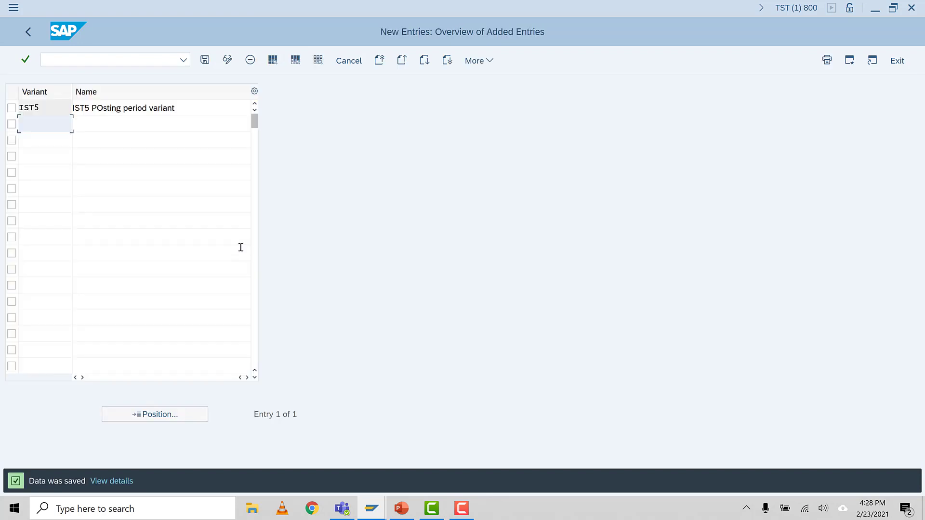
# Step: Check the task list in PowerPoint, switch back to SAP and open transaction OBY6
pyautogui.click(401, 509)
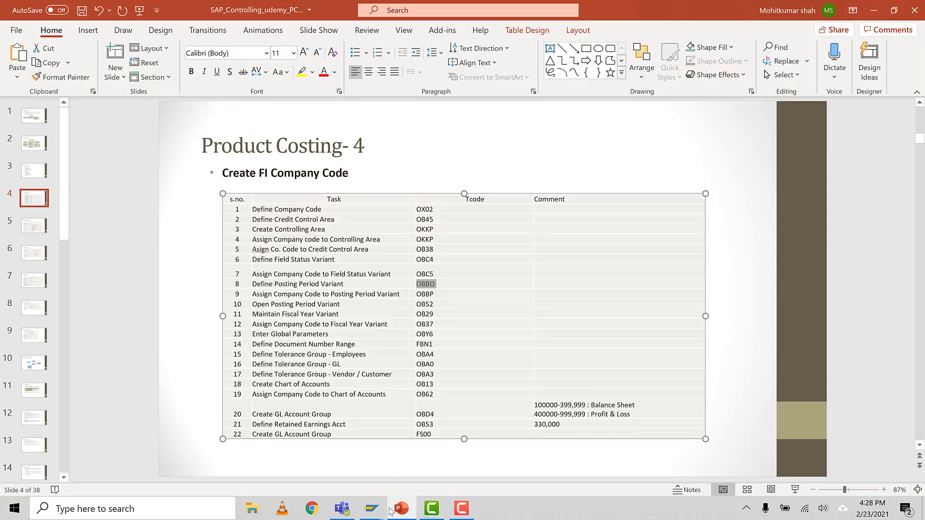
pyautogui.click(372, 509)
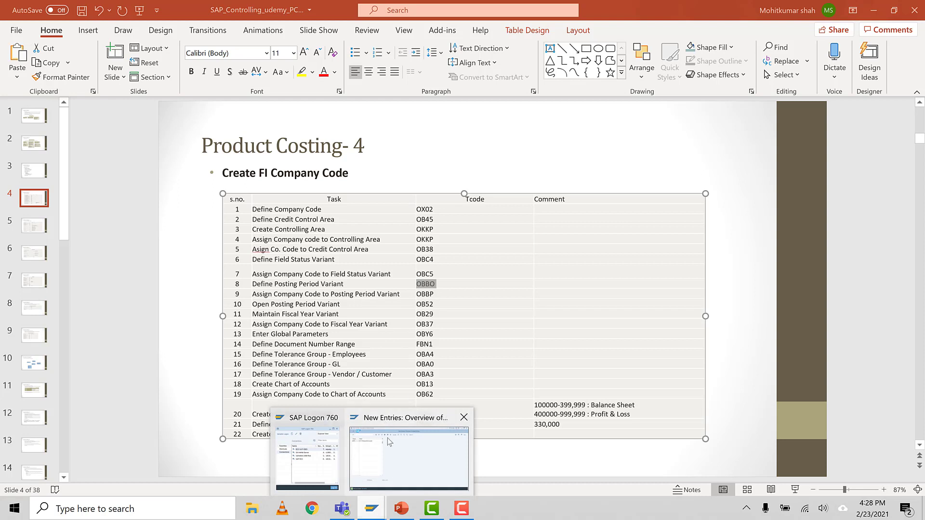
pyautogui.click(408, 456)
pyautogui.click(56, 60)
pyautogui.write('/noby6')
pyautogui.press('Return')
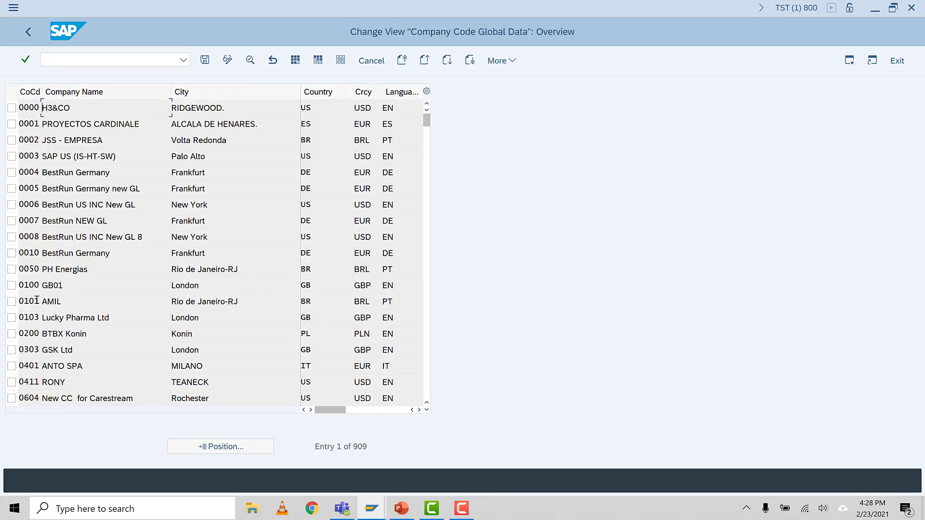
# Step: Locate company code IST5 in the global data overview and display its details
pyautogui.click(216, 447)
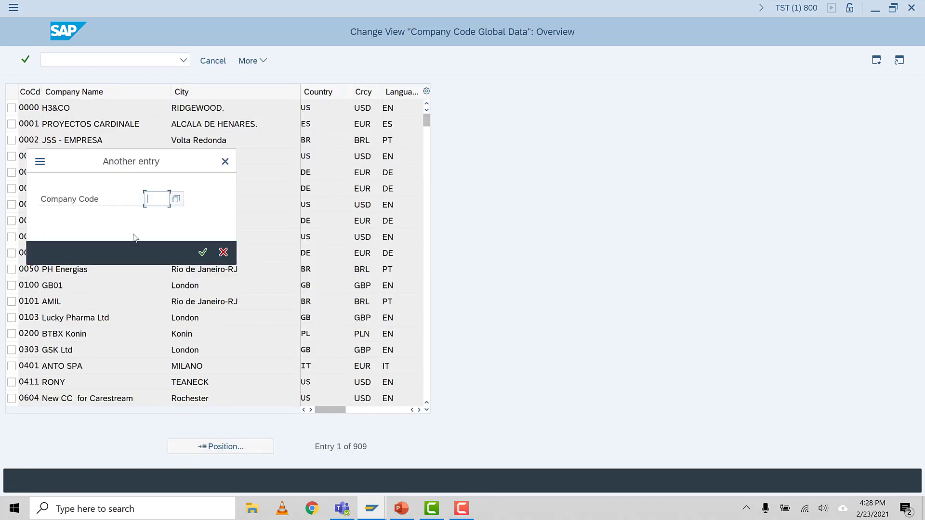
pyautogui.write('IST5')
pyautogui.press('Return')
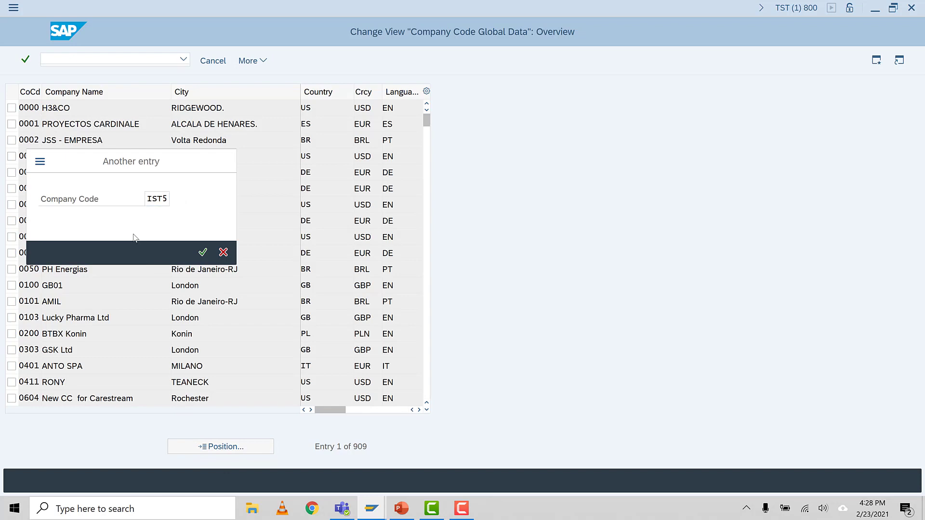
pyautogui.click(12, 108)
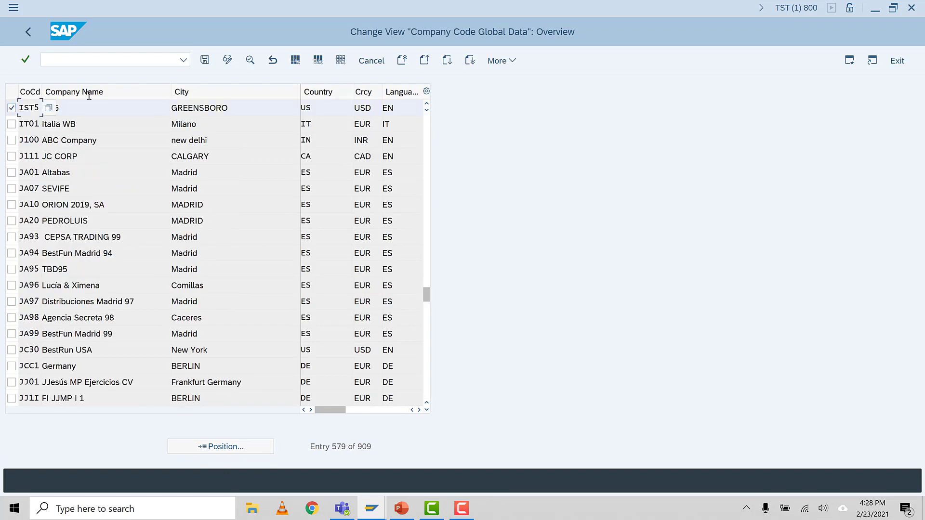
pyautogui.click(247, 65)
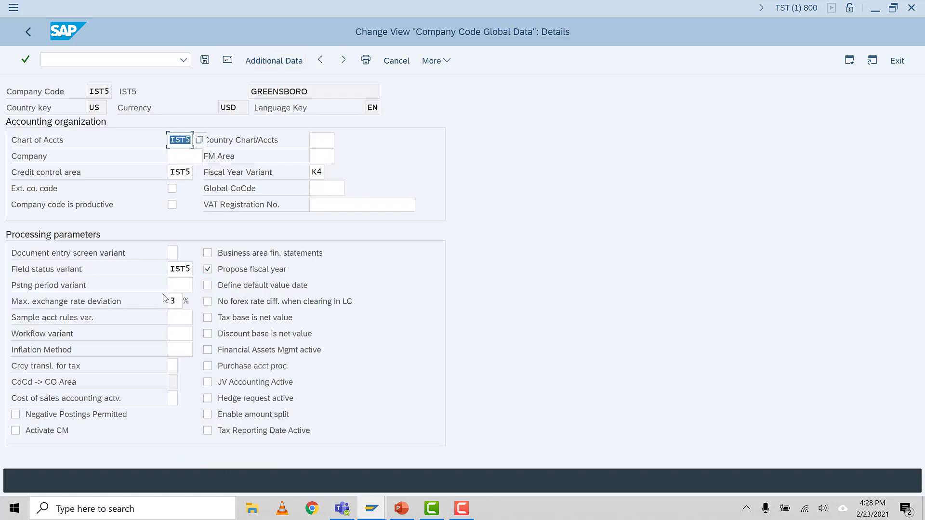
# Step: Set company code IST5's posting period variant to IST5 and save the global data
pyautogui.click(177, 290)
pyautogui.write('IST5')
pyautogui.press('Return')
pyautogui.click(204, 59)
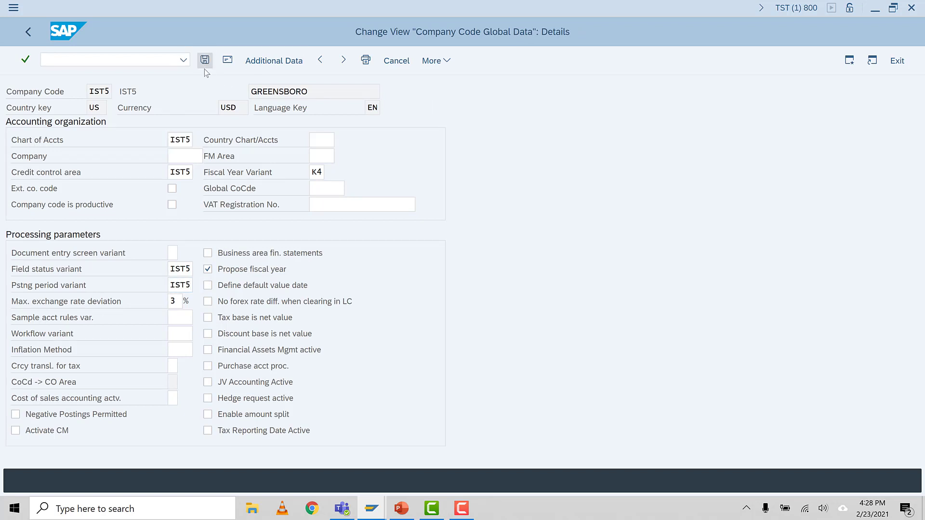
pyautogui.click(212, 183)
pyautogui.click(246, 237)
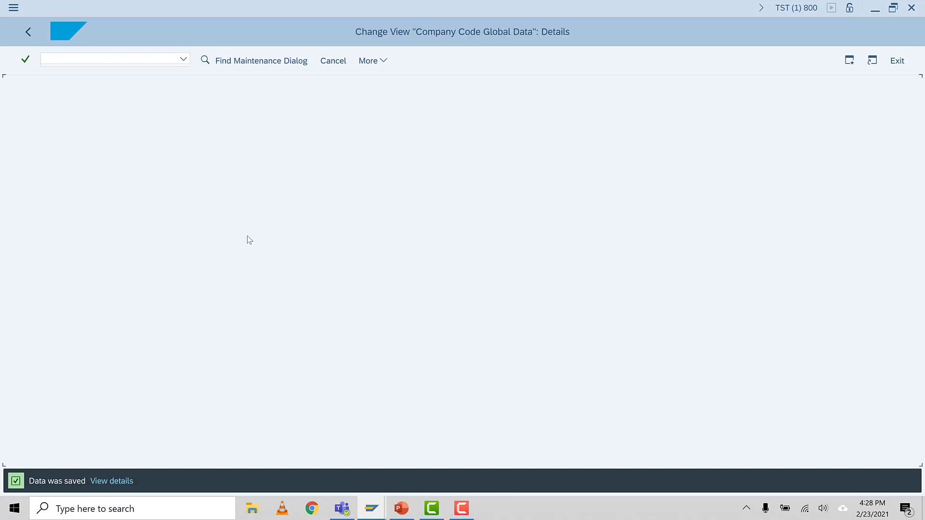
# Step: Look up the transaction for opening posting periods in the PowerPoint task list and open OB52 in SAP
pyautogui.click(400, 509)
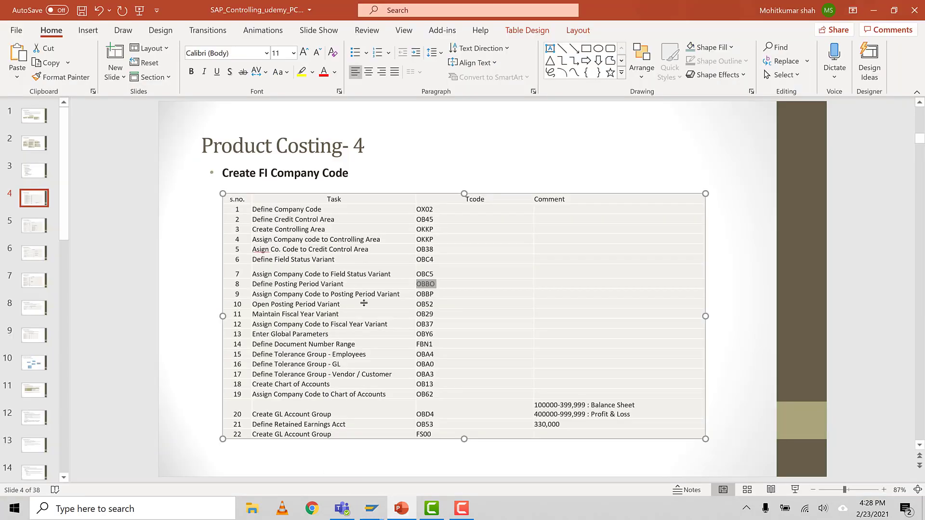
pyautogui.click(441, 304)
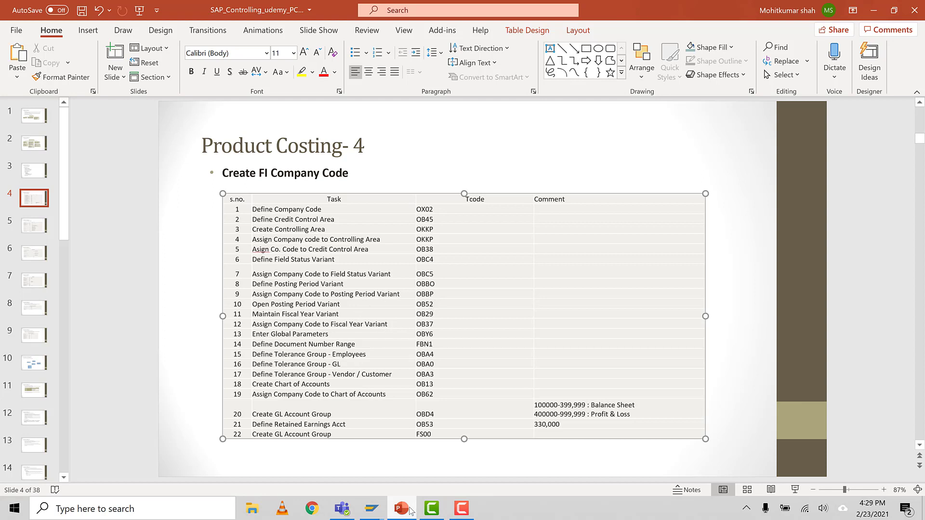
pyautogui.click(365, 515)
pyautogui.click(51, 60)
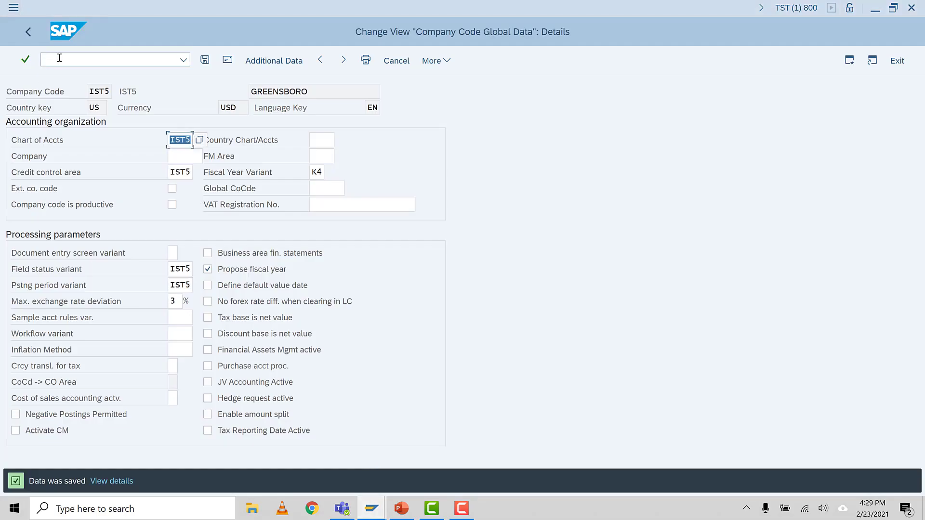
pyautogui.write('/NOB')
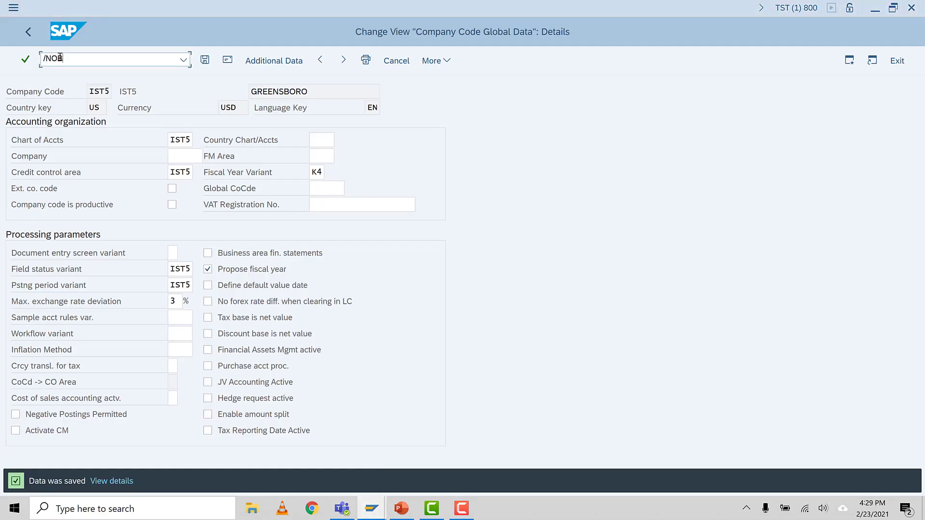
pyautogui.write('52')
pyautogui.press('Return')
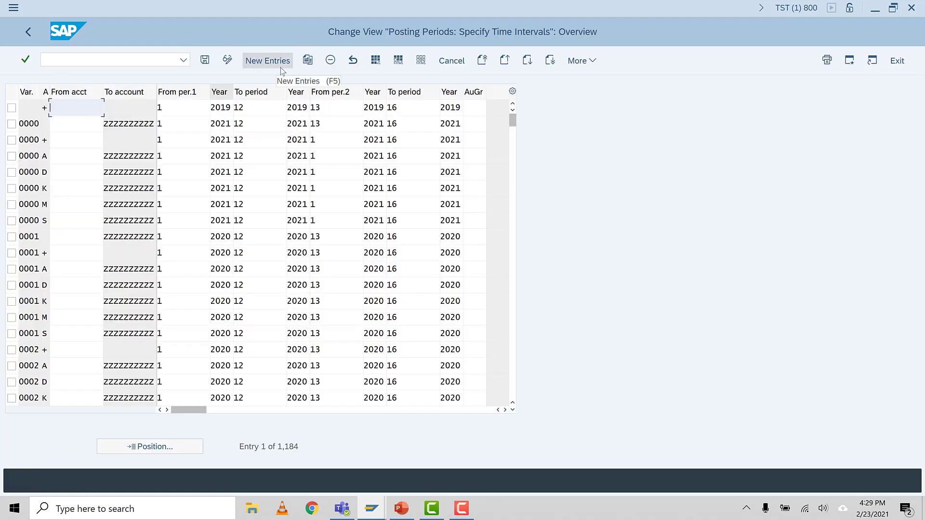
pyautogui.click(12, 140)
pyautogui.click(12, 156)
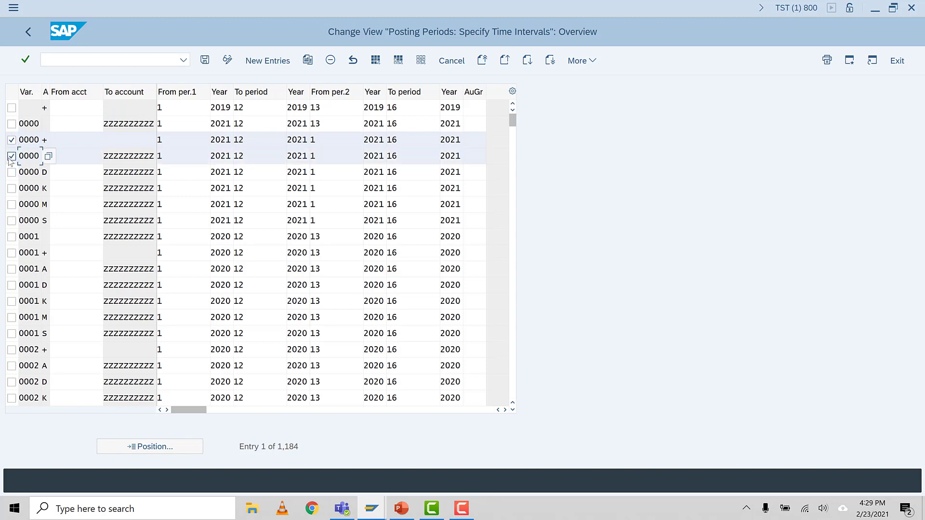
pyautogui.click(11, 173)
pyautogui.click(12, 189)
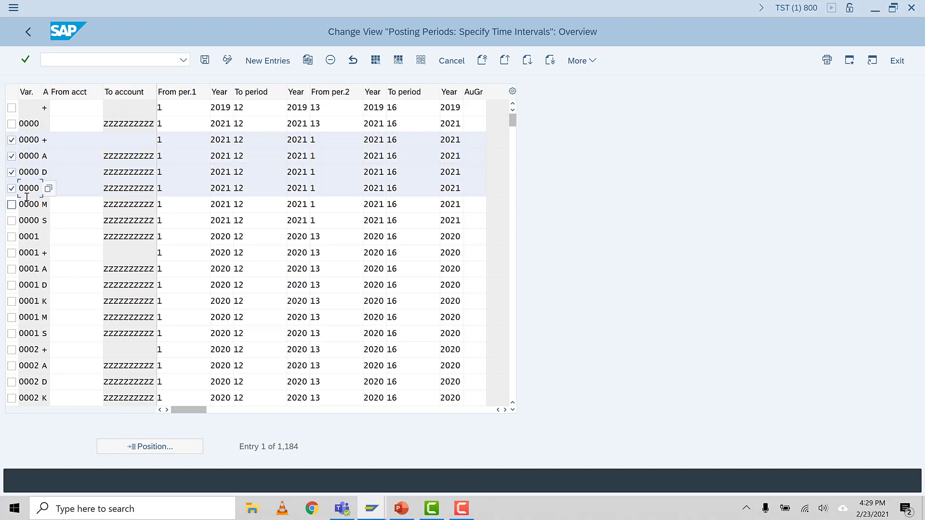
pyautogui.click(12, 206)
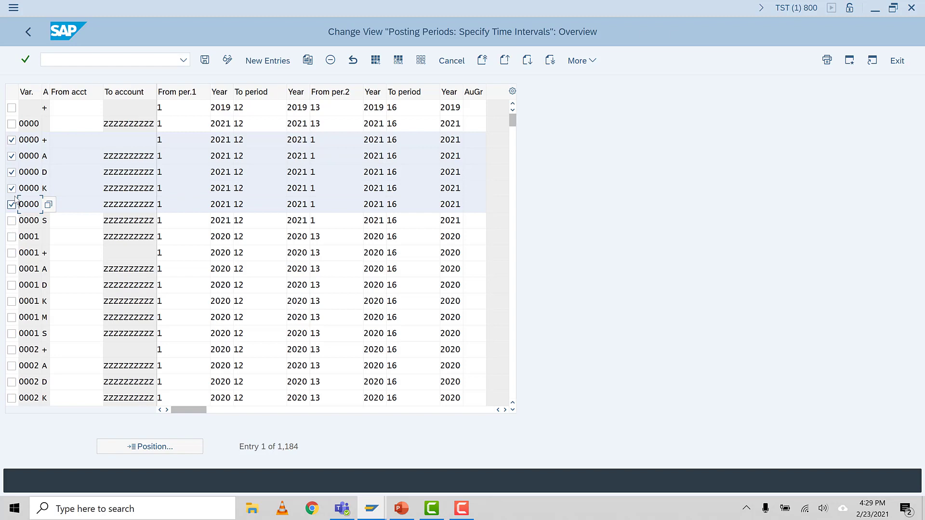
pyautogui.click(12, 140)
pyautogui.click(11, 172)
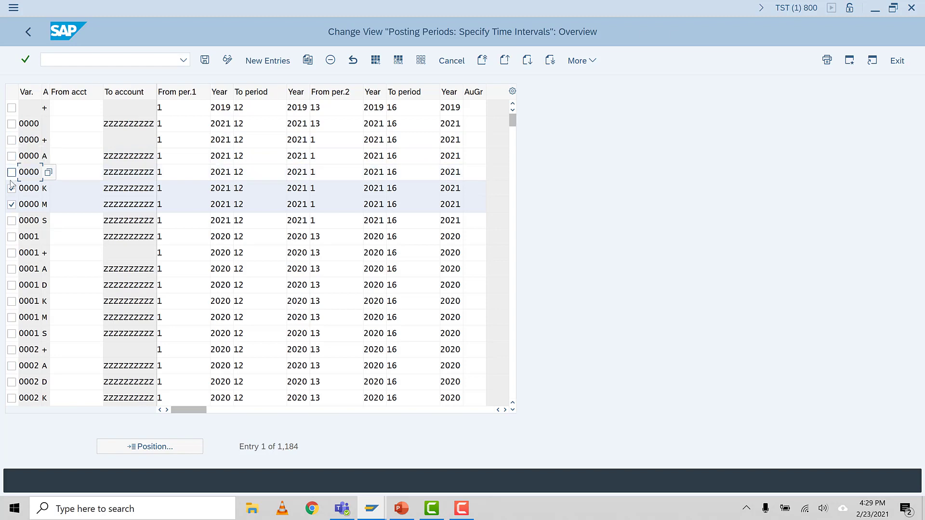
pyautogui.click(12, 188)
pyautogui.click(11, 204)
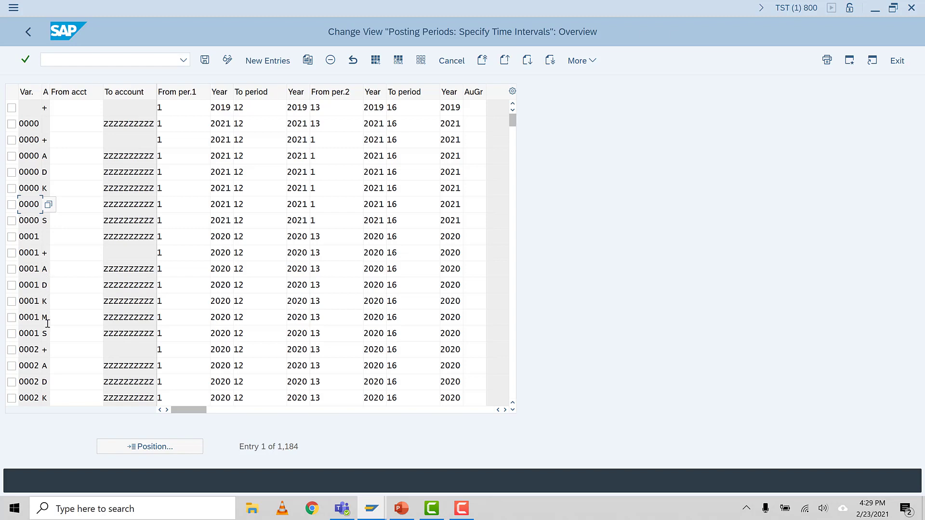
# Step: Copy the posting period entries of variant 0001 for account types +, A, D, K, M and S
pyautogui.click(12, 333)
pyautogui.click(12, 318)
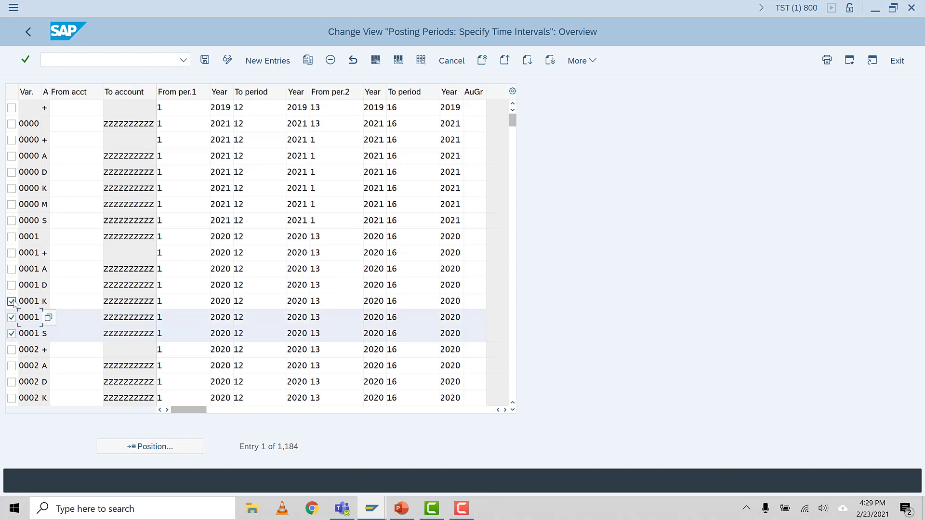
pyautogui.click(11, 302)
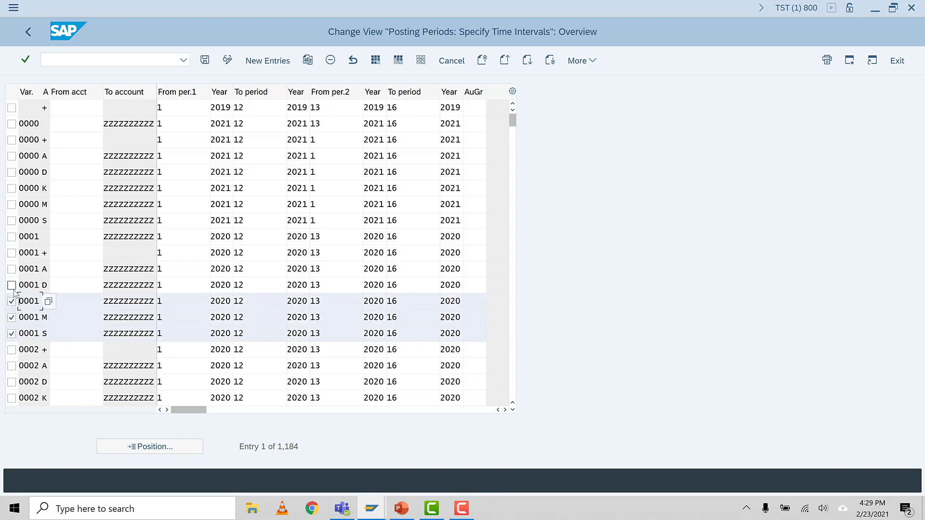
pyautogui.click(12, 286)
pyautogui.click(12, 269)
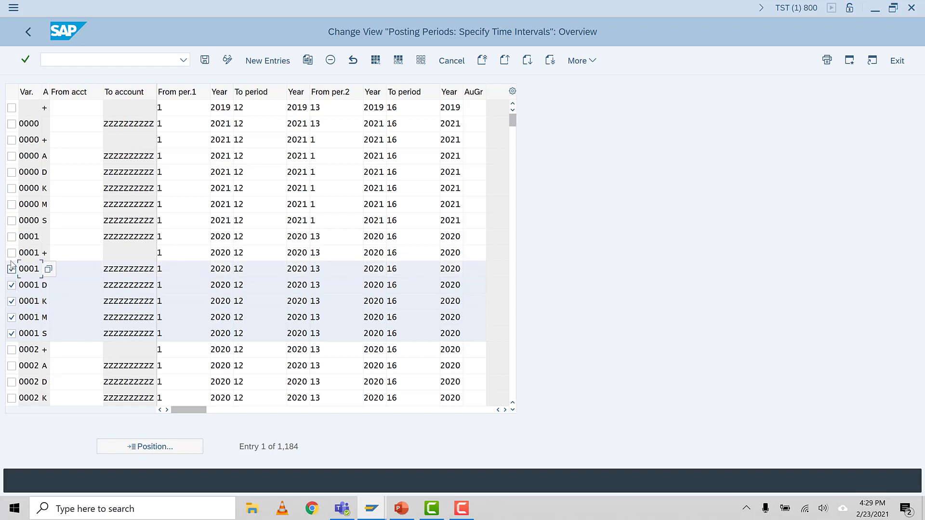
pyautogui.click(12, 253)
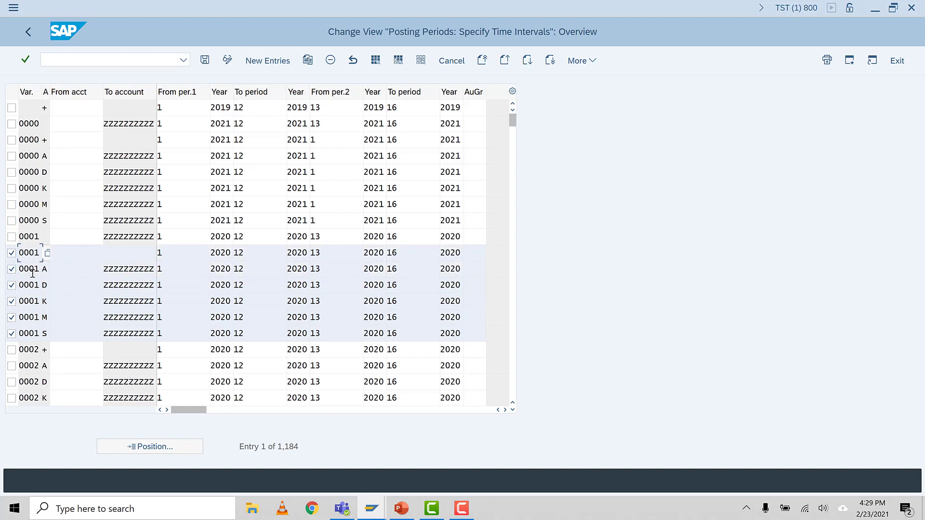
pyautogui.click(308, 60)
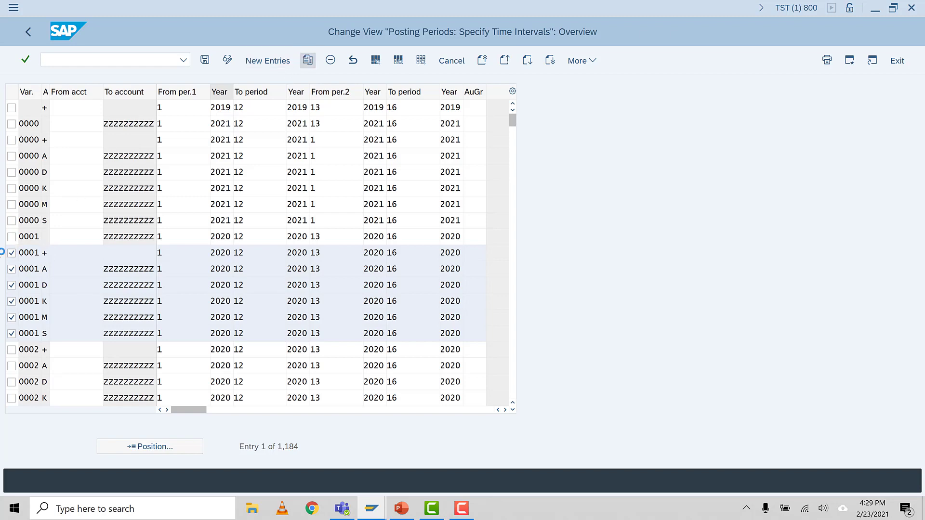
# Step: Set the variant of all six copied posting period entries to IST5 and accept the copies
pyautogui.press('BackSpace')
pyautogui.write('IST5')
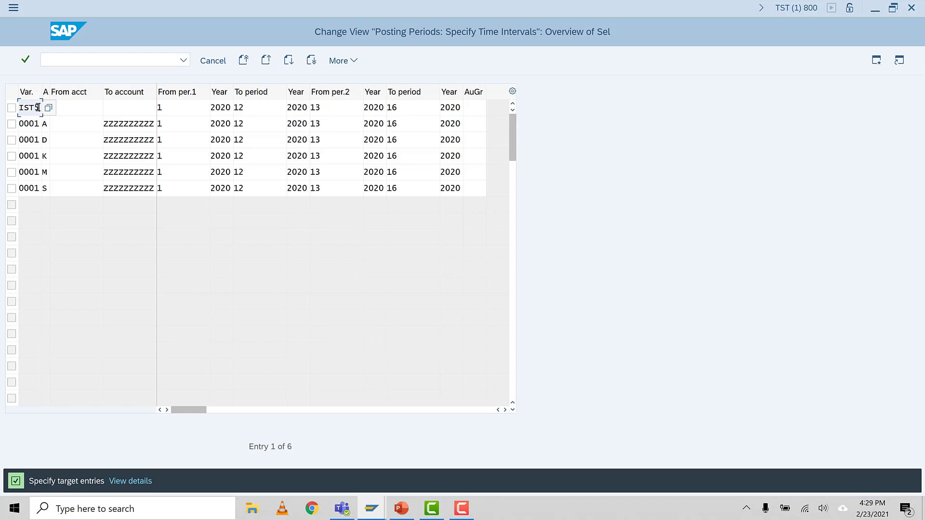
pyautogui.moveTo(41, 108); pyautogui.dragTo(2, 114)
pyautogui.hotkey('ctrl', 'c')
pyautogui.click(27, 124)
pyautogui.hotkey('ctrl', 'v')
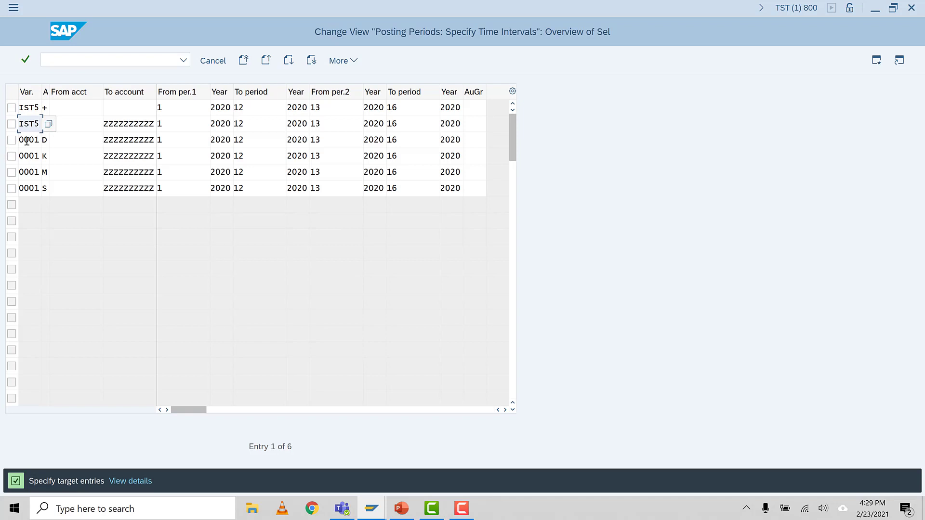
pyautogui.click(29, 140)
pyautogui.hotkey('ctrl', 'v')
pyautogui.click(22, 156)
pyautogui.hotkey('ctrl', 'v')
pyautogui.click(26, 172)
pyautogui.hotkey('ctrl', 'v')
pyautogui.click(22, 188)
pyautogui.hotkey('ctrl', 'v')
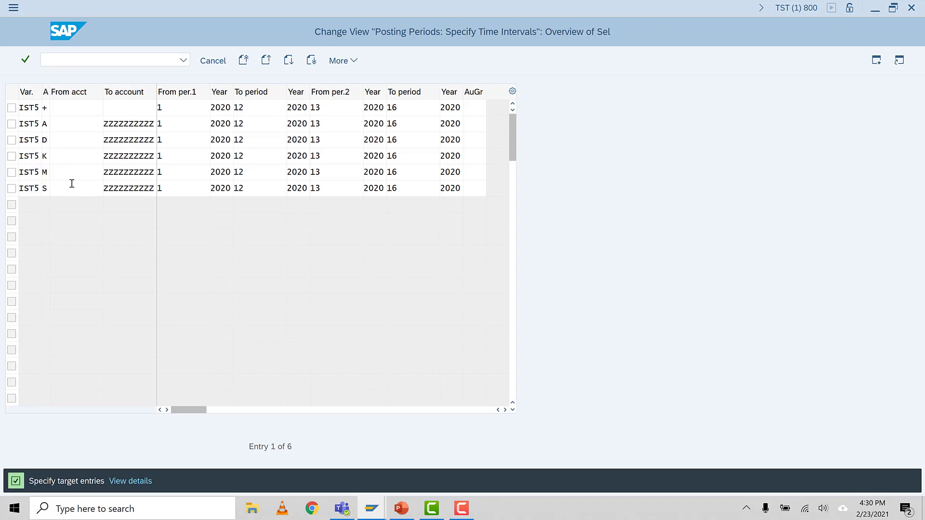
pyautogui.press('Return')
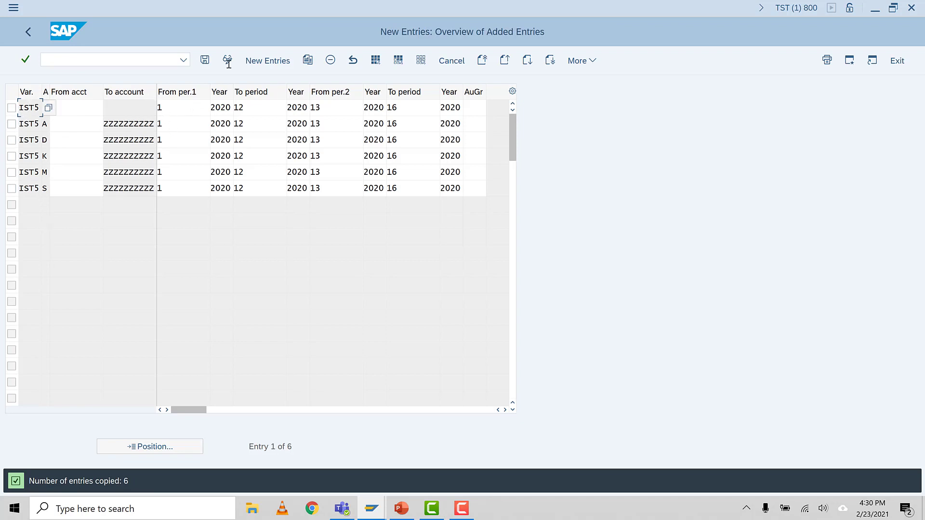
# Step: Save the copied IST5 posting period entries and confirm the save prompt
pyautogui.click(207, 59)
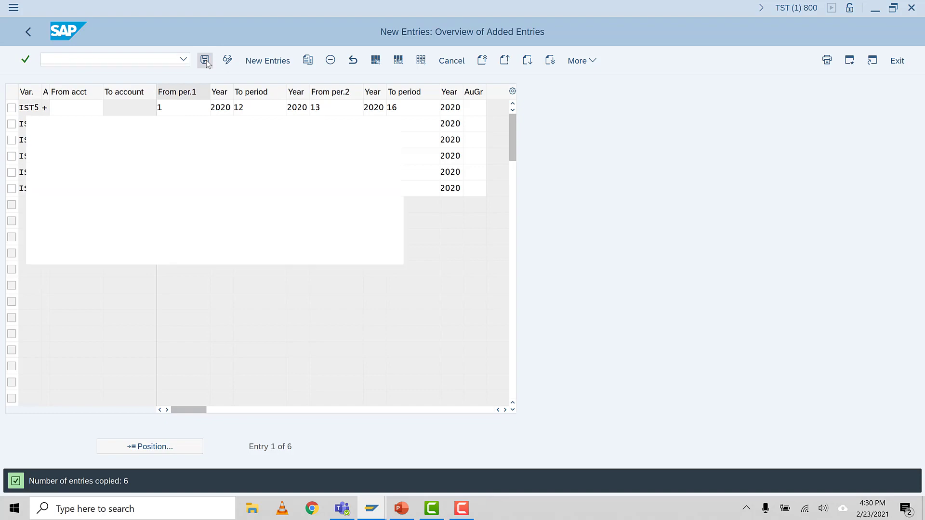
pyautogui.click(232, 198)
pyautogui.click(245, 252)
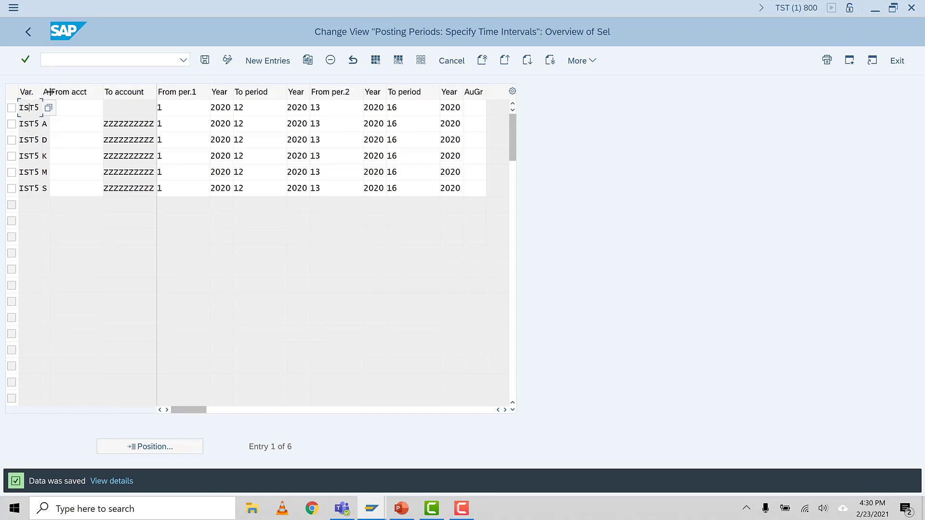
# Step: Widen the account type column and examine the account type of the first IST5 entry
pyautogui.moveTo(49, 93); pyautogui.dragTo(80, 92)
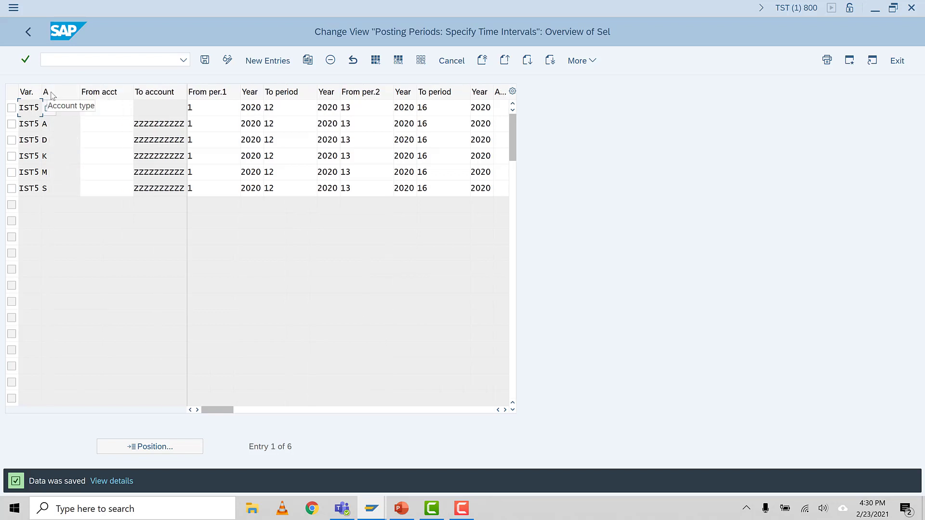
pyautogui.click(91, 107)
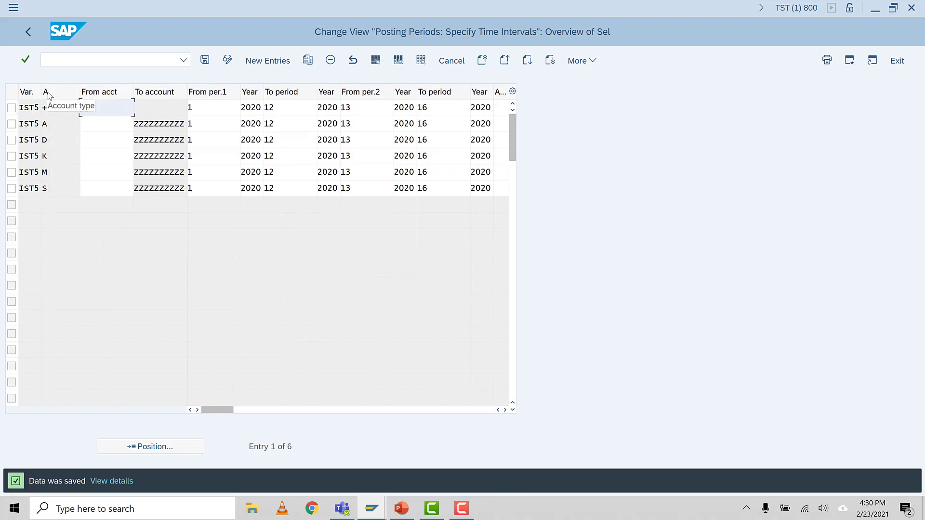
pyautogui.click(53, 112)
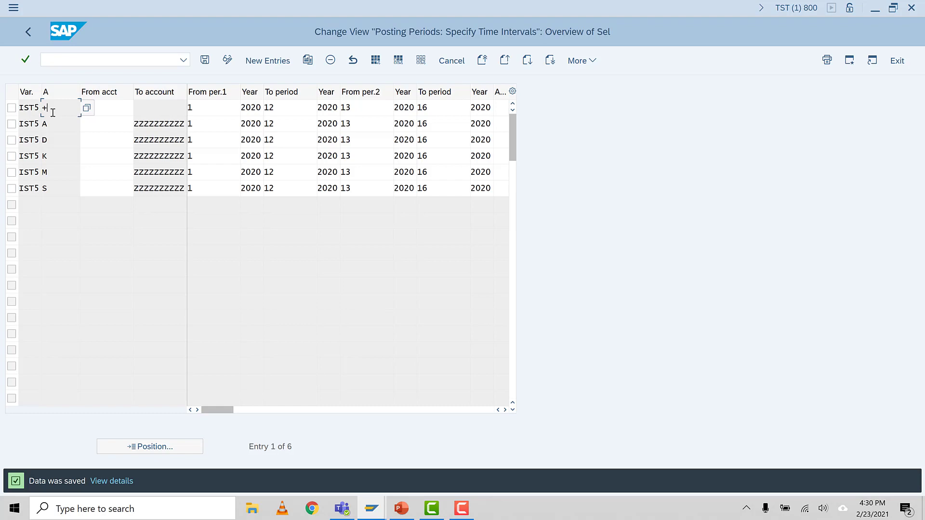
# Step: Examine the account types, account ranges and first period interval of the IST5 posting period entries
pyautogui.click(55, 124)
pyautogui.click(52, 140)
pyautogui.click(50, 161)
pyautogui.click(52, 170)
pyautogui.click(65, 189)
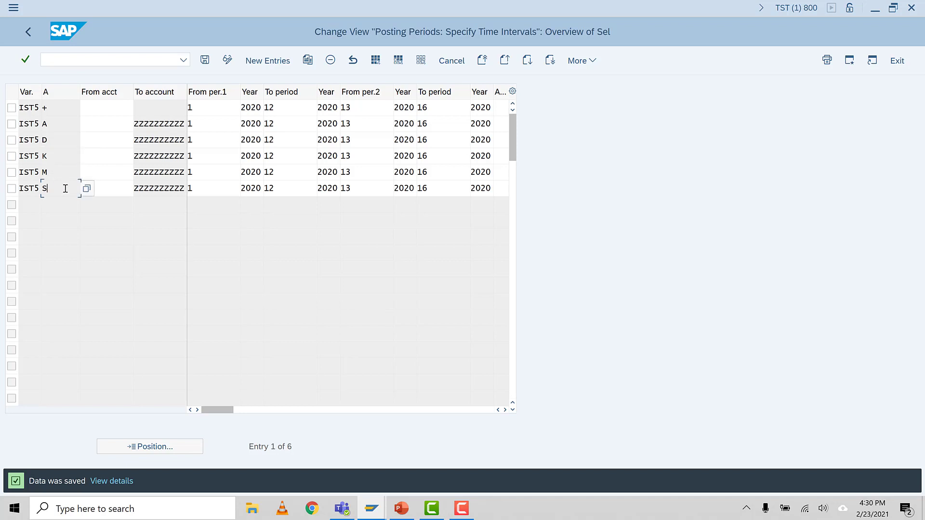
pyautogui.click(114, 109)
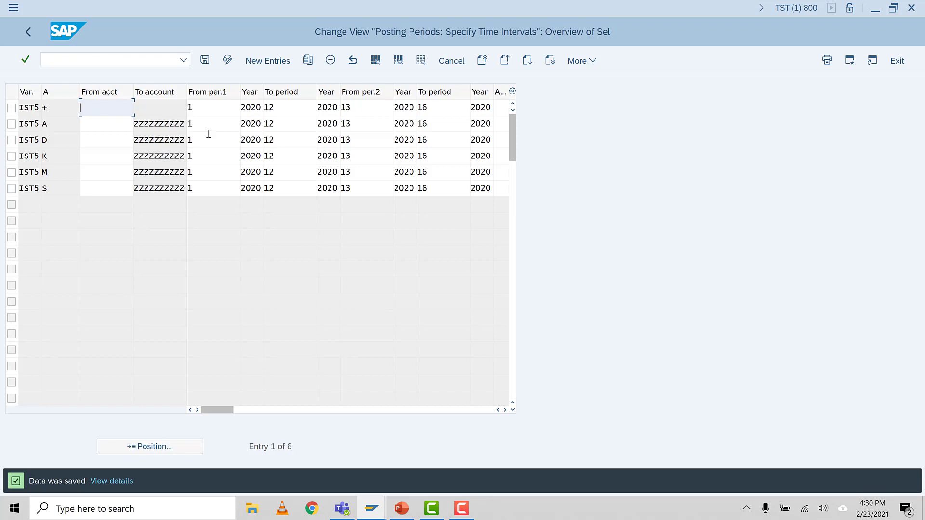
pyautogui.click(217, 112)
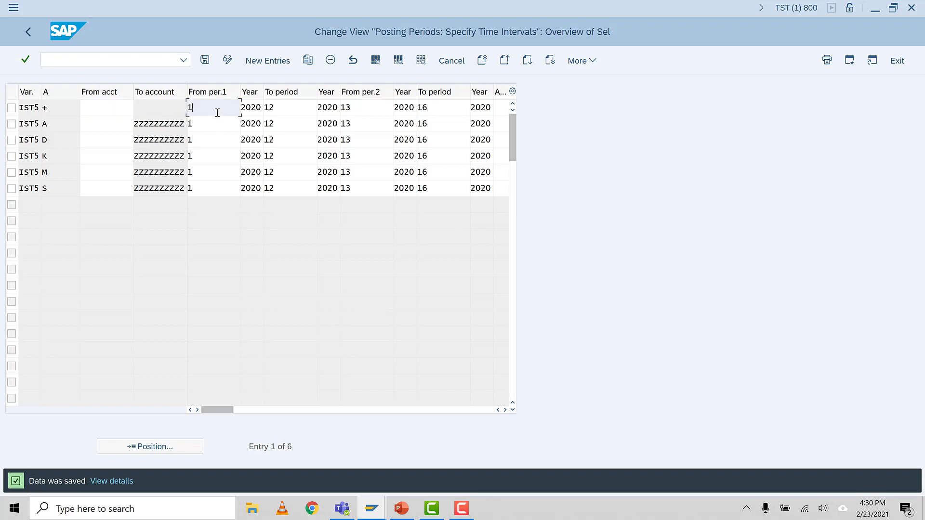
pyautogui.click(308, 107)
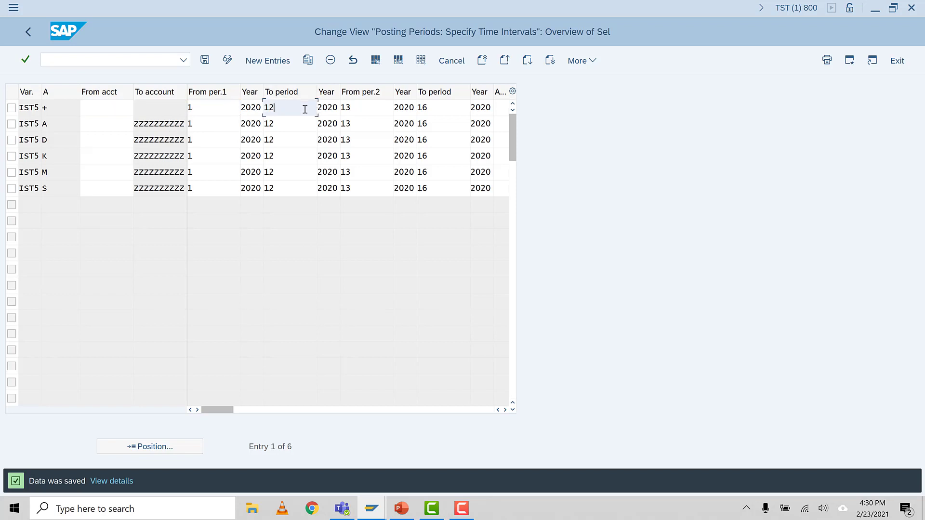
# Step: Set the start year of the first period interval to 2021 for all six IST5 entries
pyautogui.click(260, 108)
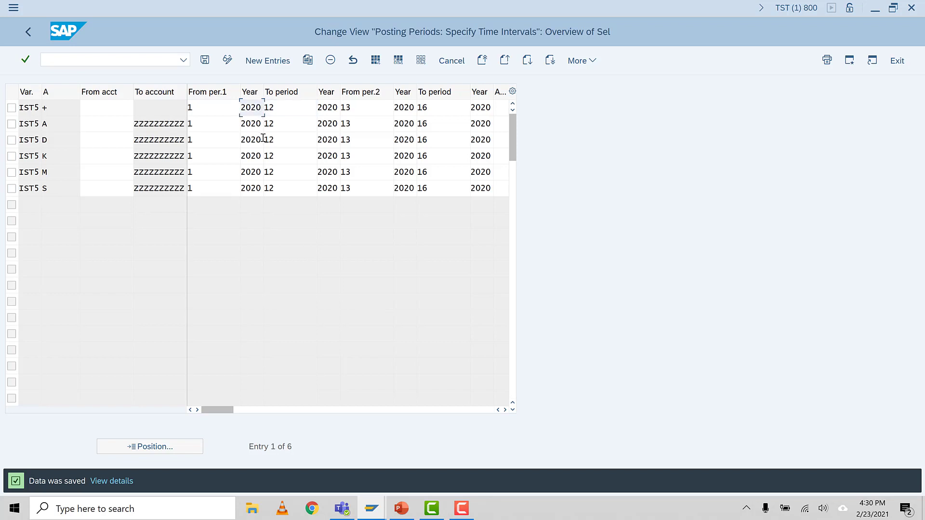
pyautogui.write('1')
pyautogui.moveTo(243, 108); pyautogui.dragTo(300, 185)
pyautogui.hotkey('ctrl', 'c')
pyautogui.hotkey('ctrl', 'v')
pyautogui.hotkey('ctrl', 'v')
pyautogui.hotkey('ctrl', 'v')
pyautogui.hotkey('ctrl', 'v')
# Step: Set the end year of the first period interval to 2021 for all six IST5 entries and save
pyautogui.hotkey('ctrl', 'v')
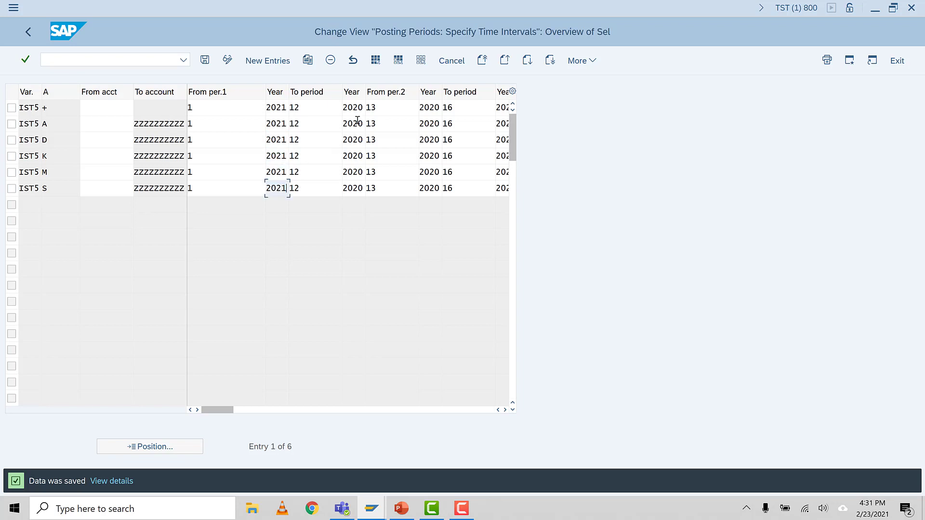
pyautogui.moveTo(343, 107); pyautogui.dragTo(366, 110)
pyautogui.hotkey('ctrl', 'v')
pyautogui.click(343, 124)
pyautogui.moveTo(343, 124); pyautogui.dragTo(378, 183)
pyautogui.hotkey('ctrl', 'v')
pyautogui.click(344, 139)
pyautogui.hotkey('ctrl', 'v')
pyautogui.hotkey('ctrl', 'v')
pyautogui.hotkey('ctrl', 'v')
pyautogui.hotkey('ctrl', 'v')
pyautogui.press('Return')
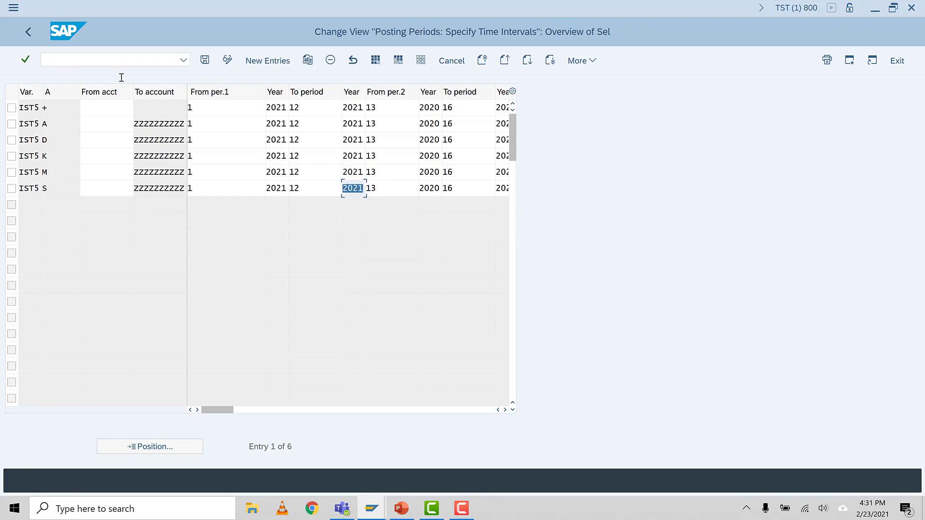
pyautogui.click(207, 57)
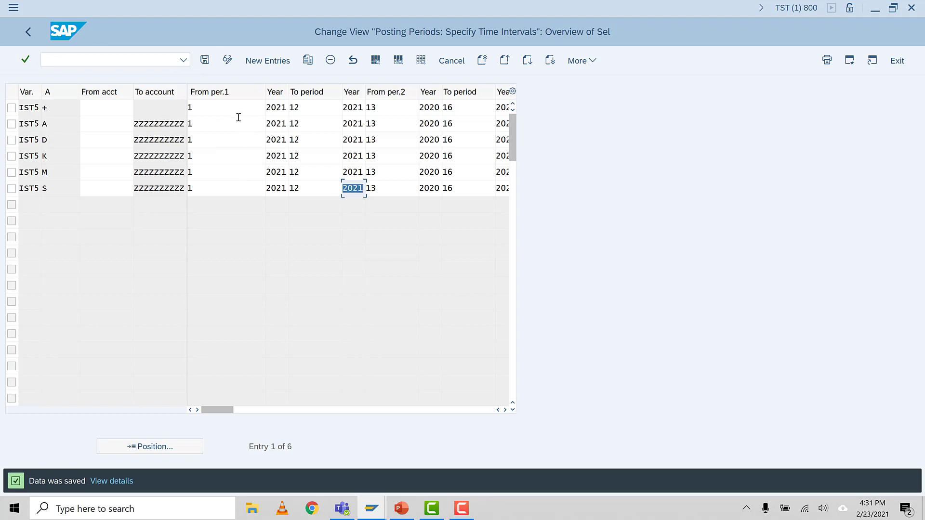
# Step: Check the Maintain Fiscal Year Variant task in the PowerPoint list and open transaction OB29 in SAP
pyautogui.click(401, 508)
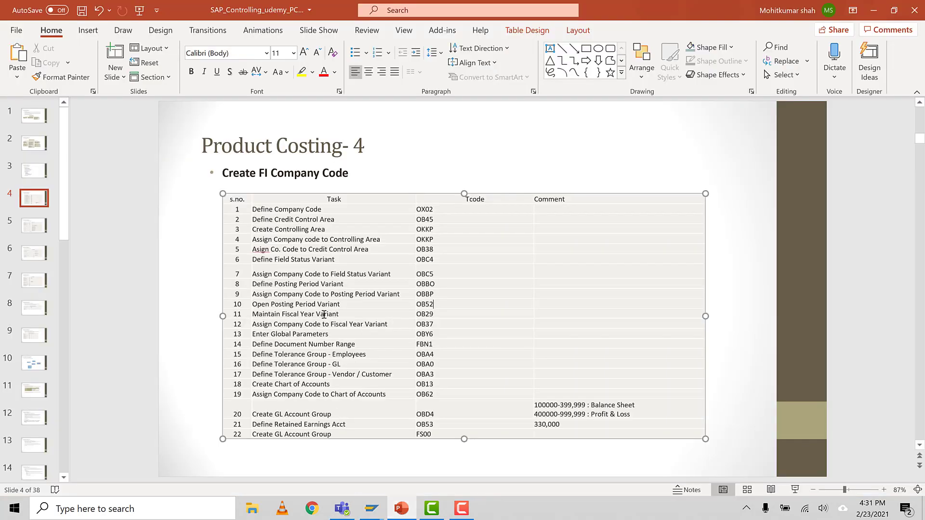
pyautogui.click(345, 314)
pyautogui.moveTo(371, 508)
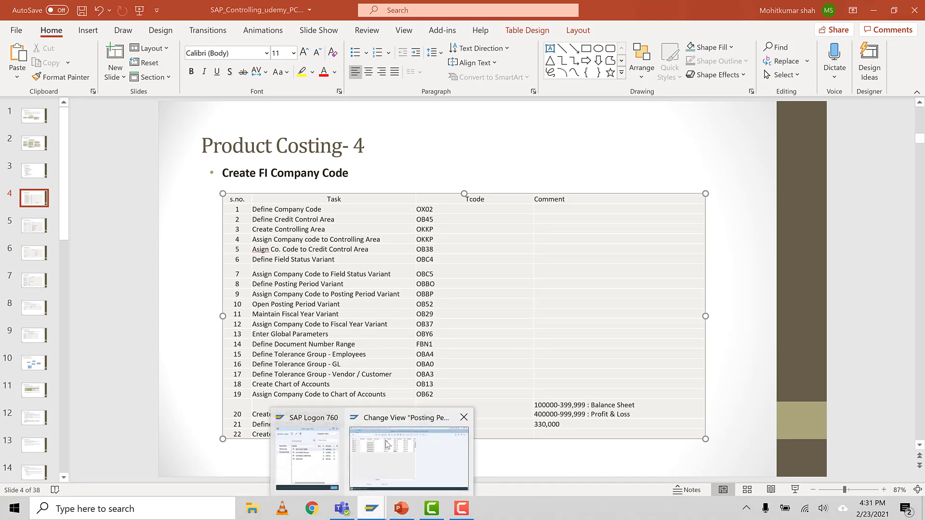
pyautogui.click(387, 445)
pyautogui.click(70, 59)
pyautogui.write('/NOB')
pyautogui.press('Return')
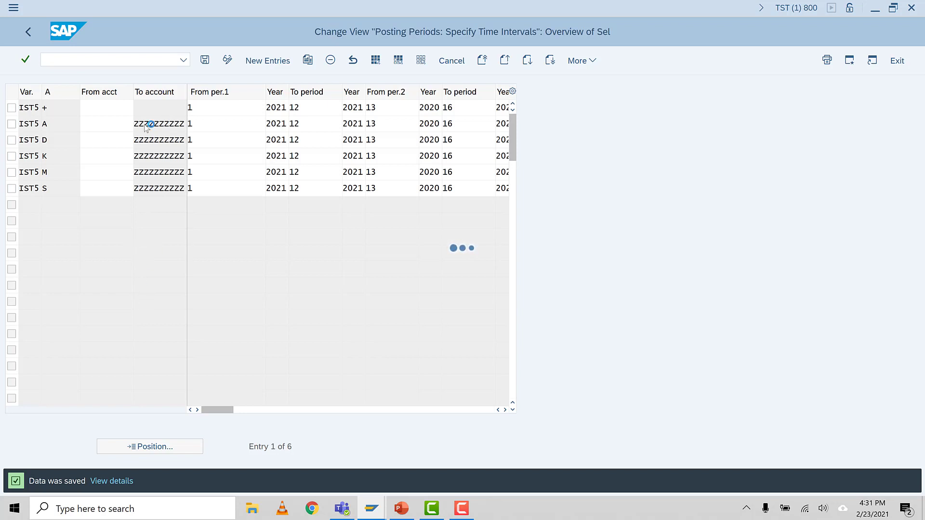
# Step: Review the fiscal year variant assignment and global parameters tasks in the PowerPoint list, and return to SAP
pyautogui.click(400, 512)
pyautogui.click(350, 325)
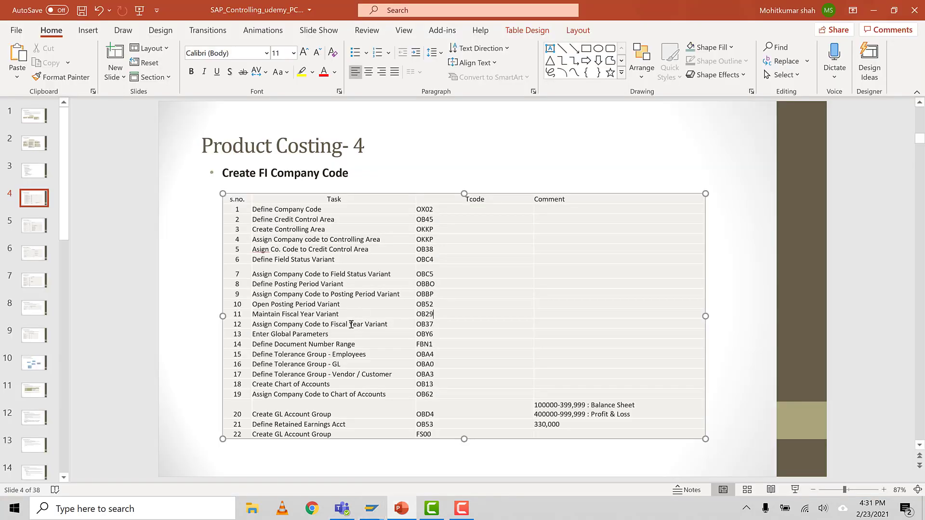
pyautogui.click(351, 334)
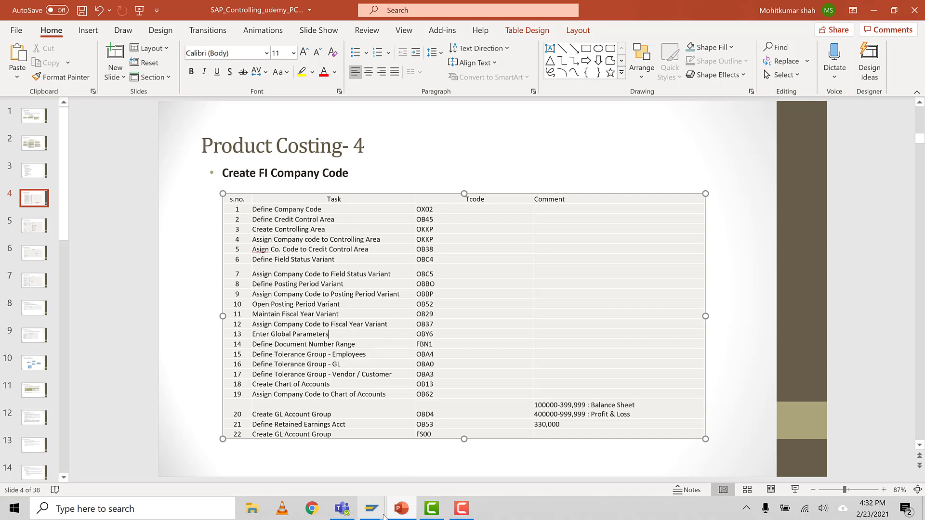
pyautogui.moveTo(372, 506)
pyautogui.click(404, 445)
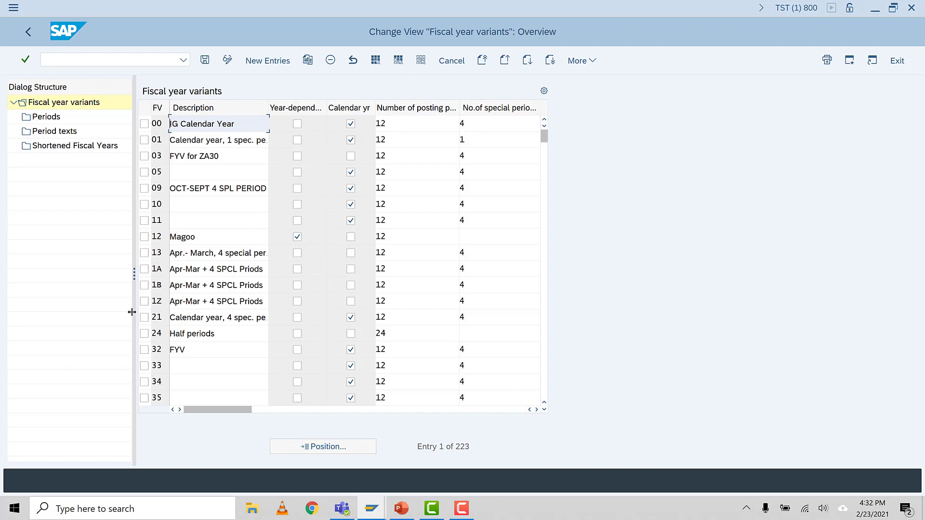
# Step: Browse the fiscal year variants, comparing their descriptions, calendar year settings and numbers of posting and special periods
pyautogui.scroll(-1, 200, 240)
pyautogui.scroll(-1, 205, 286)
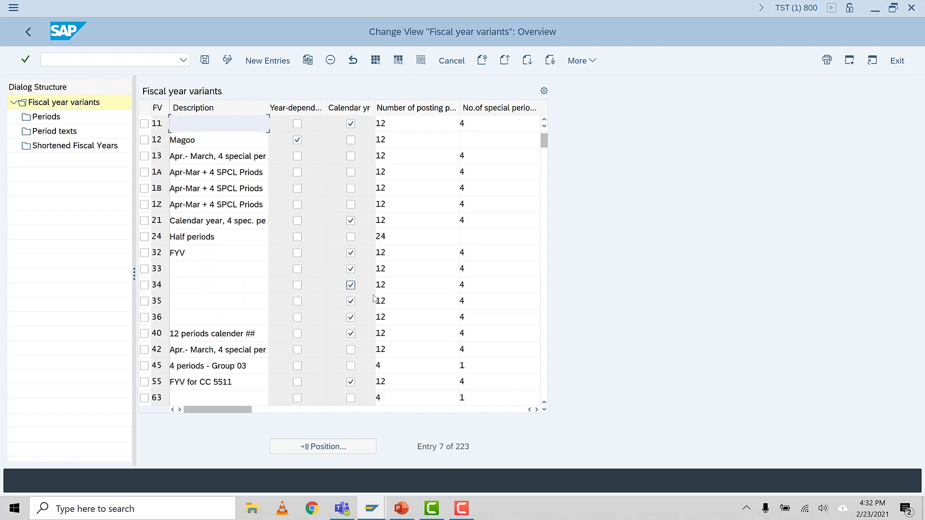
pyautogui.scroll(-2, 239, 258)
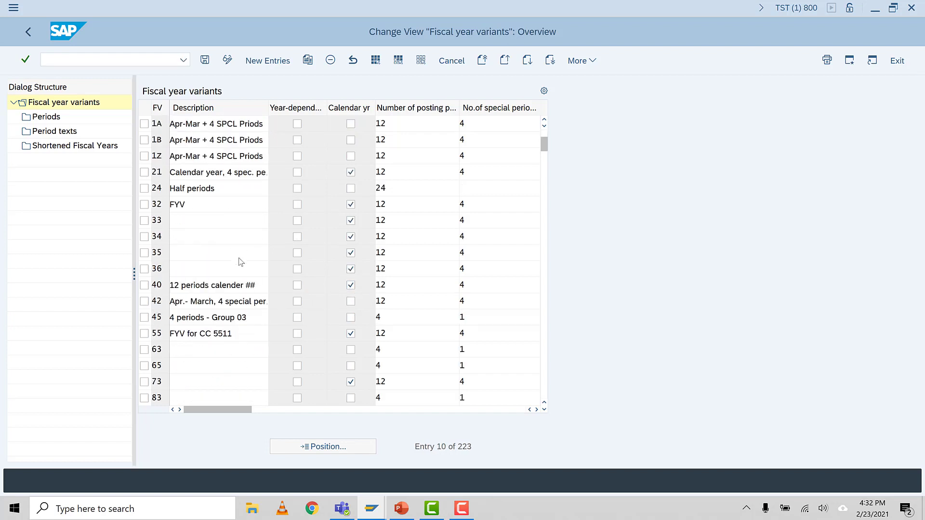
pyautogui.scroll(1, 225, 277)
pyautogui.scroll(3, 227, 276)
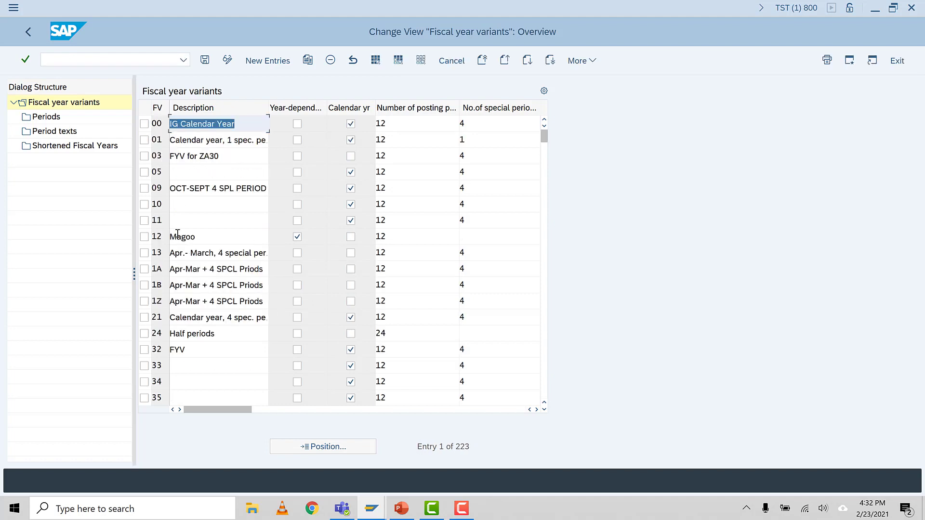
pyautogui.scroll(-3, 189, 248)
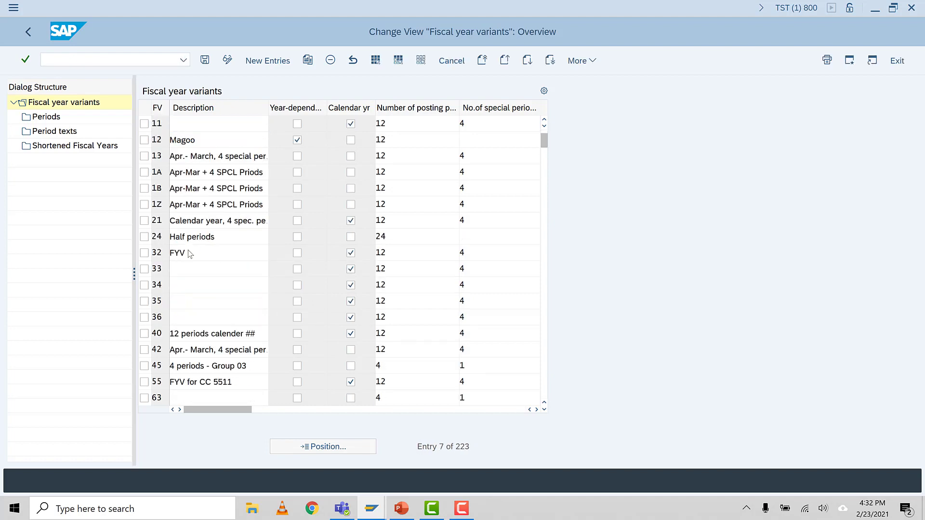
pyautogui.scroll(-4, 191, 257)
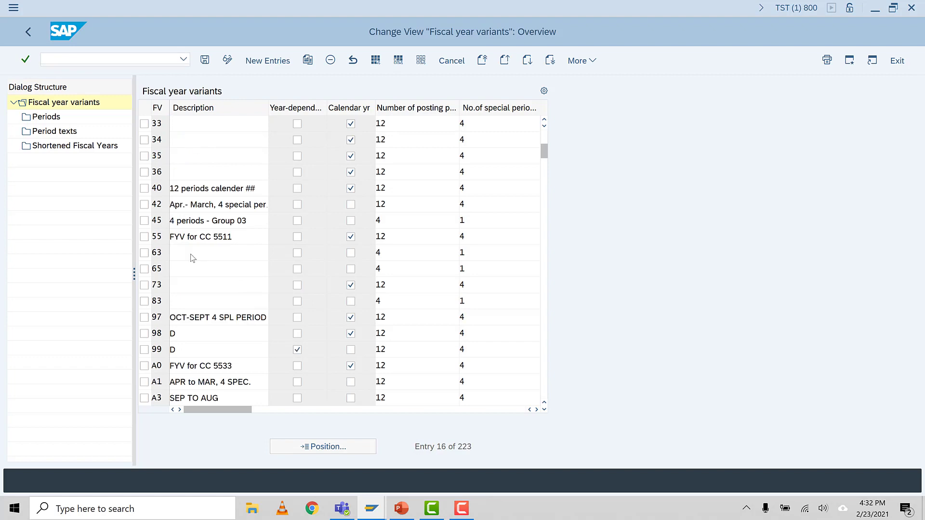
pyautogui.scroll(-6, 192, 258)
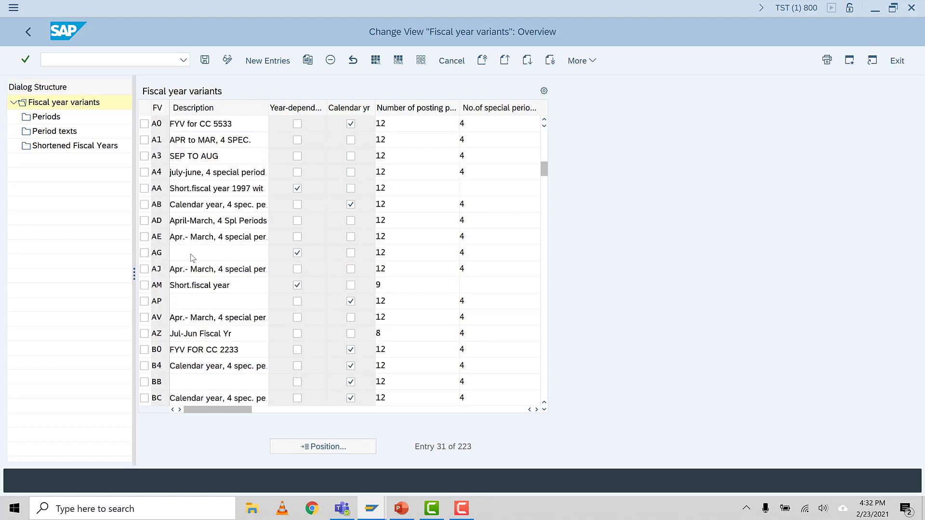
pyautogui.scroll(-2, 192, 257)
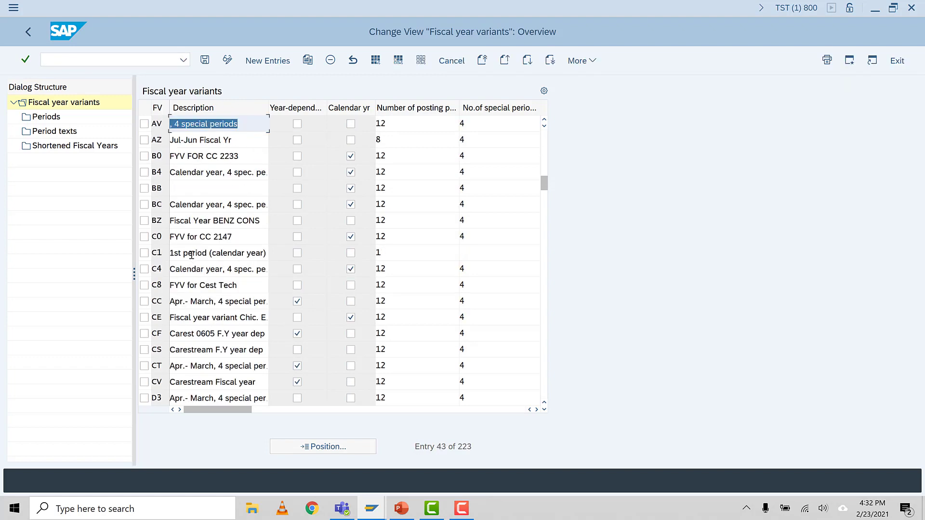
pyautogui.scroll(-1, 192, 259)
# Step: Position the list at fiscal year variant K4 and examine its calendar year and special periods description
pyautogui.click(311, 447)
pyautogui.write('K4')
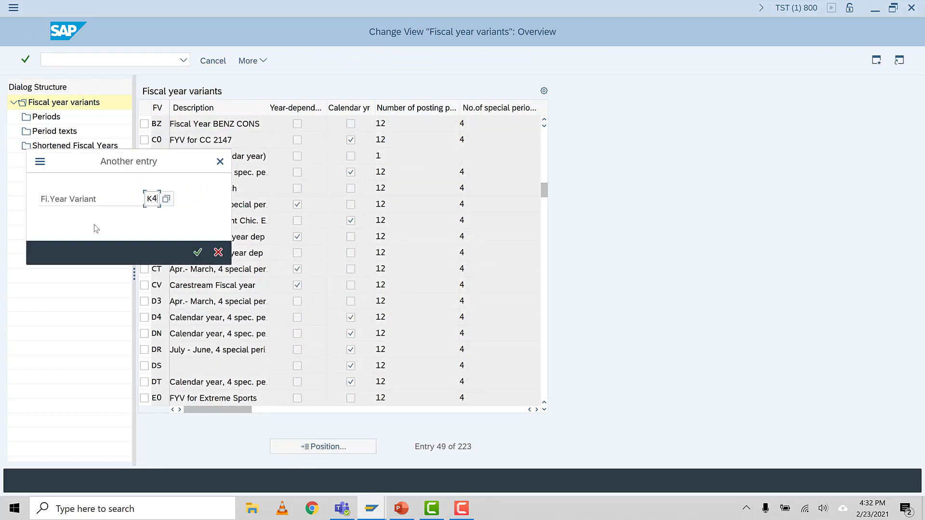
pyautogui.press('Return')
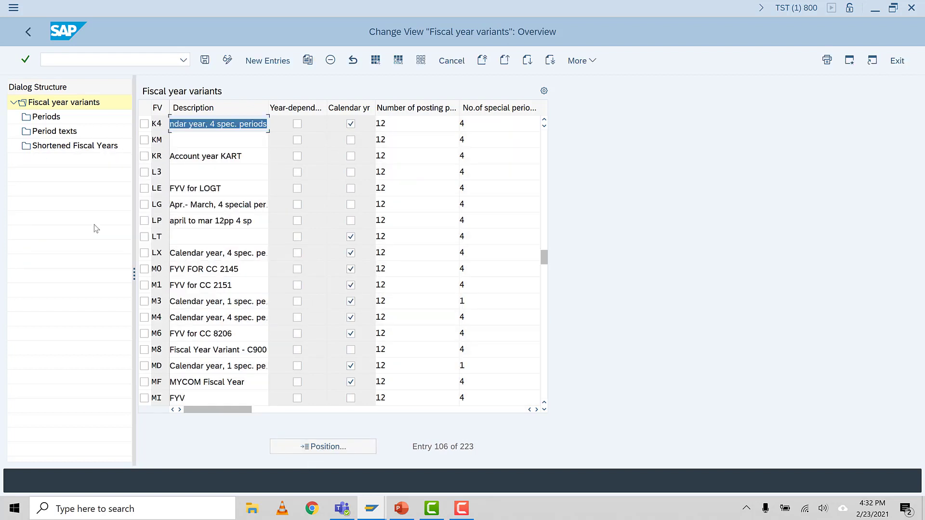
pyautogui.click(184, 124)
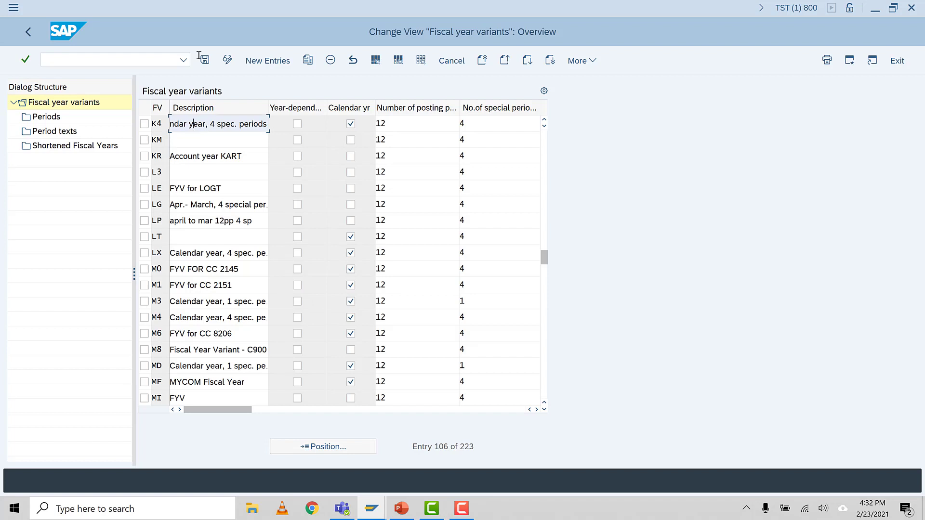
pyautogui.moveTo(179, 126); pyautogui.dragTo(245, 128)
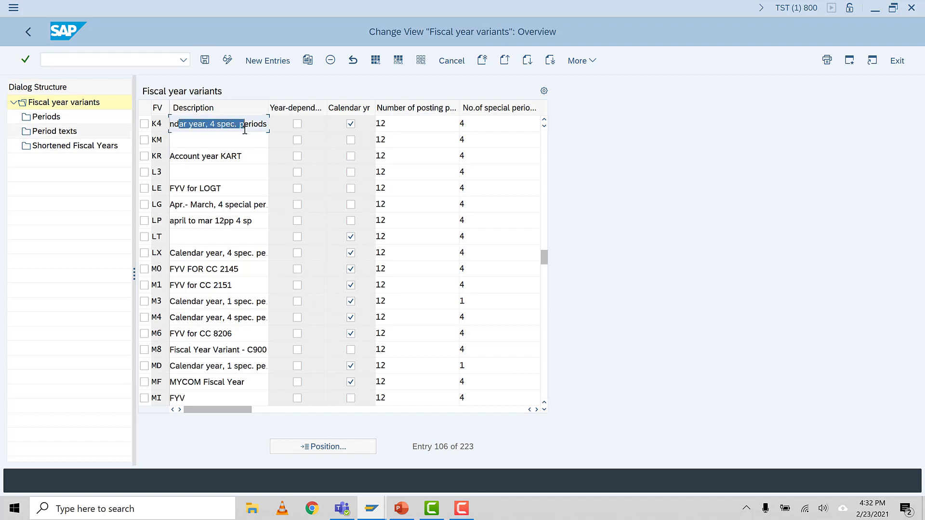
pyautogui.click(204, 125)
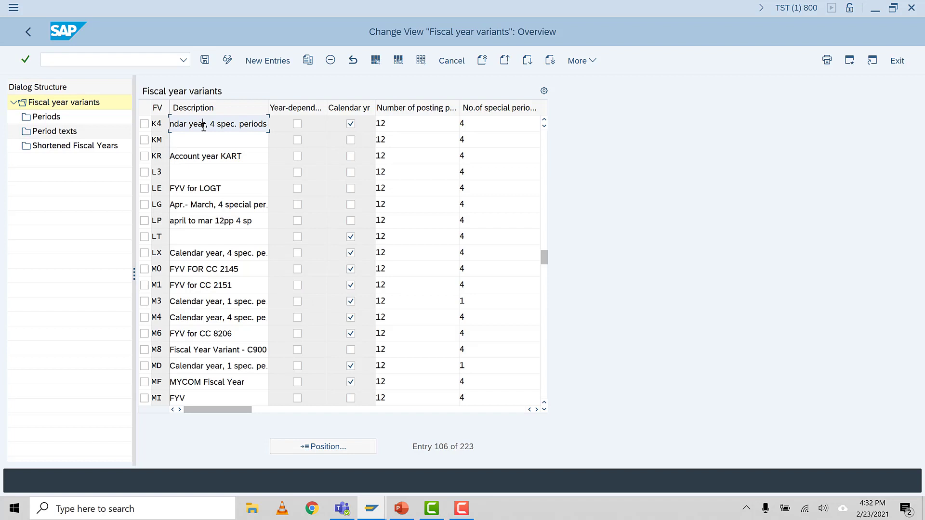
pyautogui.moveTo(209, 125); pyautogui.dragTo(270, 126)
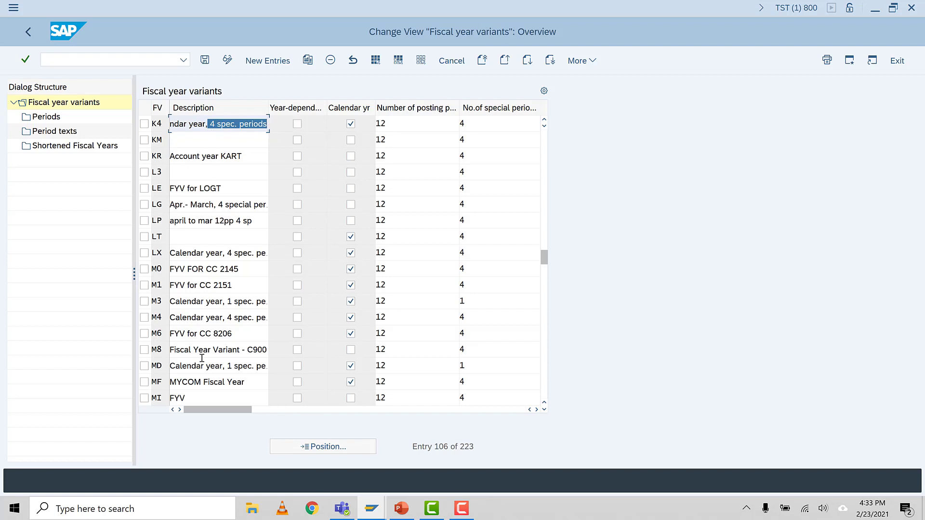
# Step: Position the list at fiscal year variant V3 and examine the start of its description
pyautogui.click(307, 446)
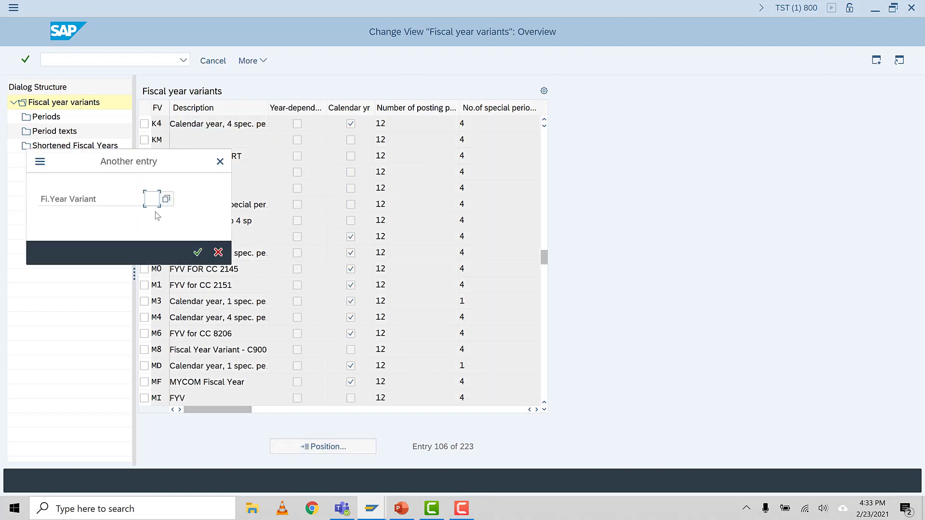
pyautogui.write('V3')
pyautogui.click(197, 253)
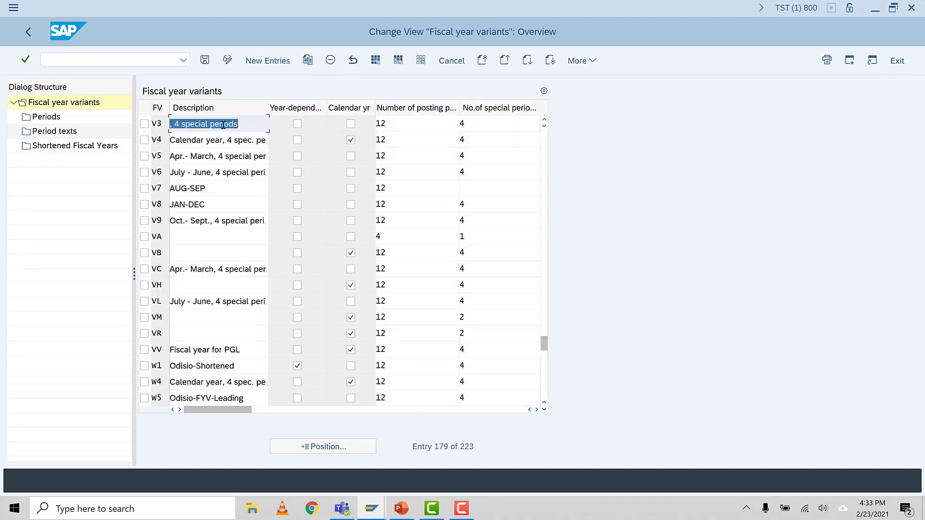
pyautogui.moveTo(240, 125); pyautogui.dragTo(138, 136)
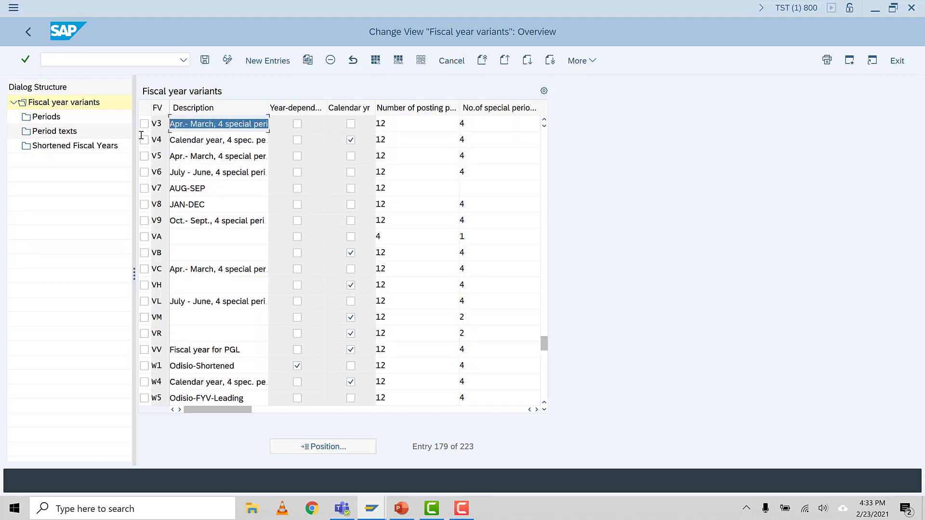
pyautogui.click(189, 129)
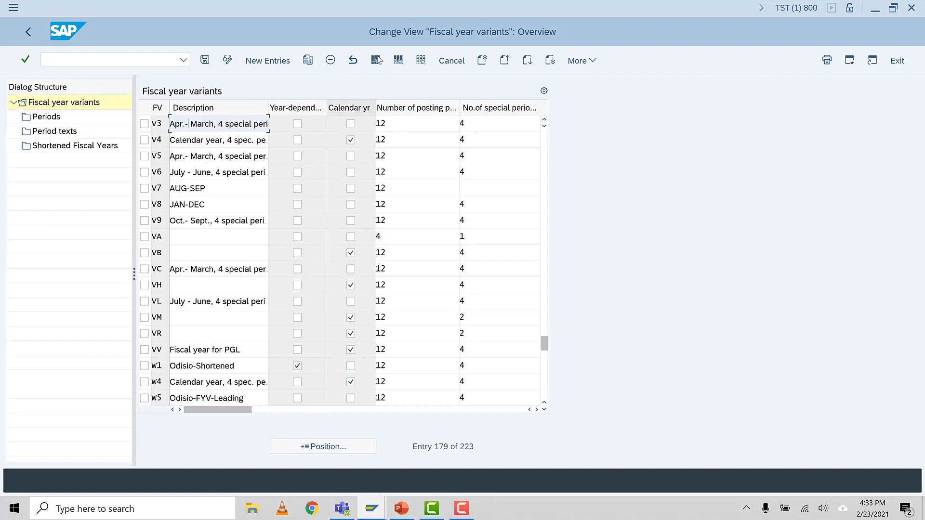
# Step: Look up the fiscal year variant assignment code in the PowerPoint task list and open transaction OB37 in SAP
pyautogui.click(401, 514)
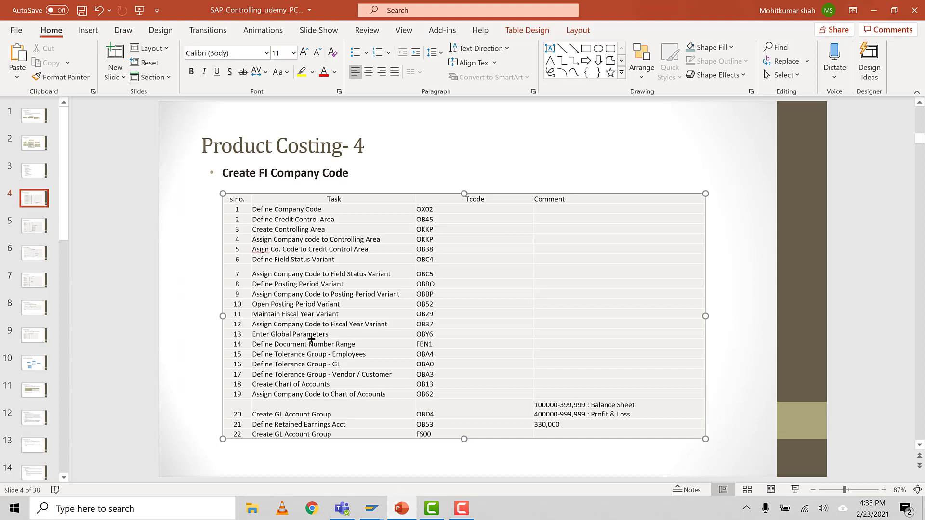
pyautogui.doubleClick(424, 324)
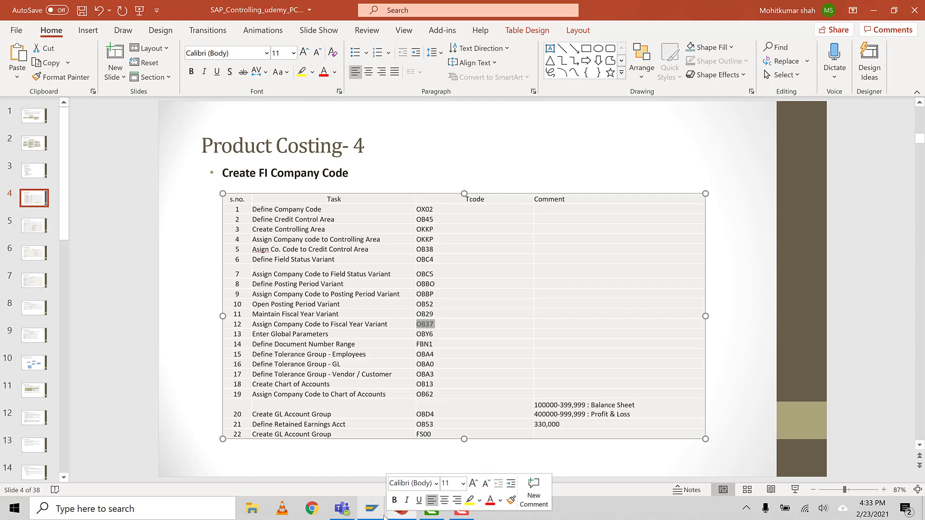
pyautogui.moveTo(371, 512)
pyautogui.click(419, 469)
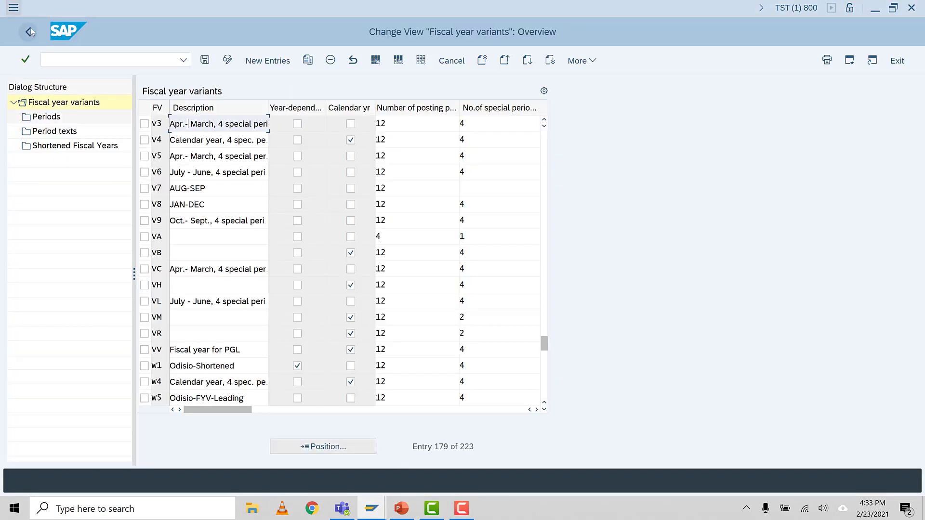
pyautogui.click(50, 59)
pyautogui.write('/N')
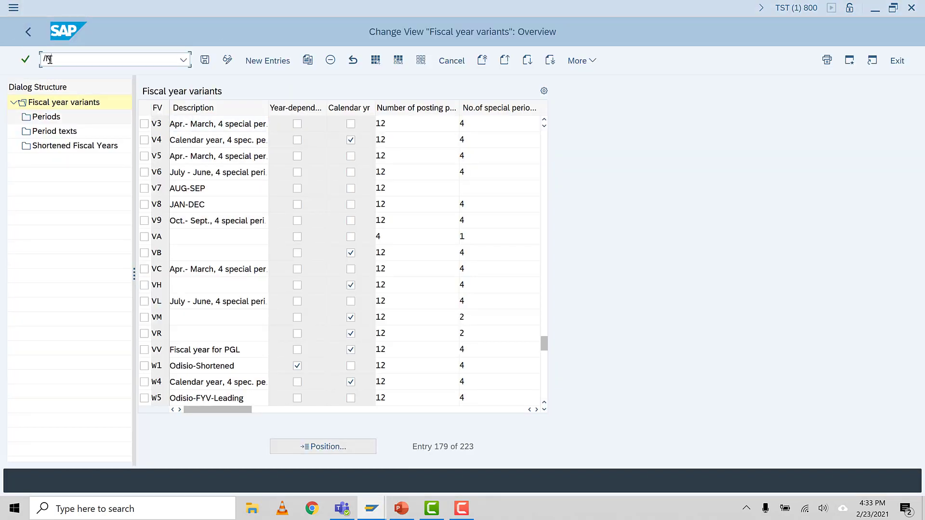
pyautogui.write('OB37')
pyautogui.press('Return')
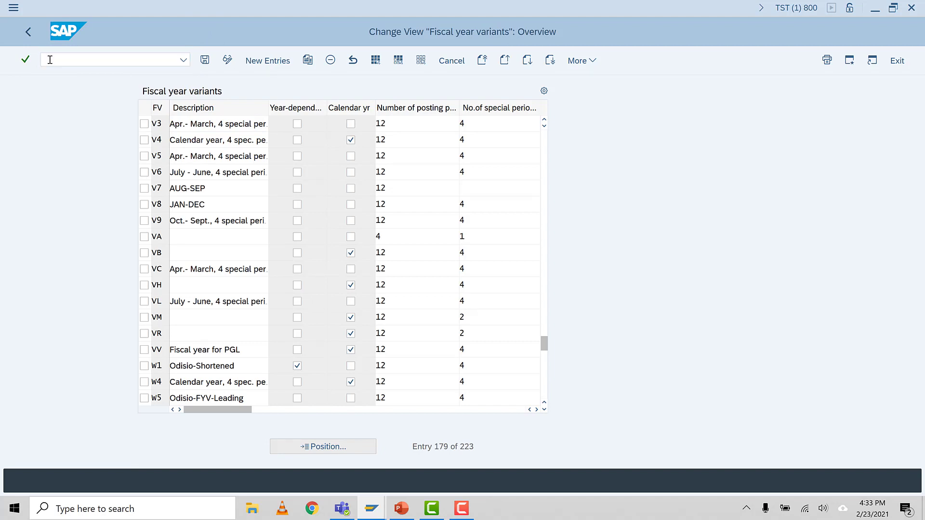
# Step: Position the assignment list at company code IST5 and try to save its fiscal year variant assignment
pyautogui.click(145, 415)
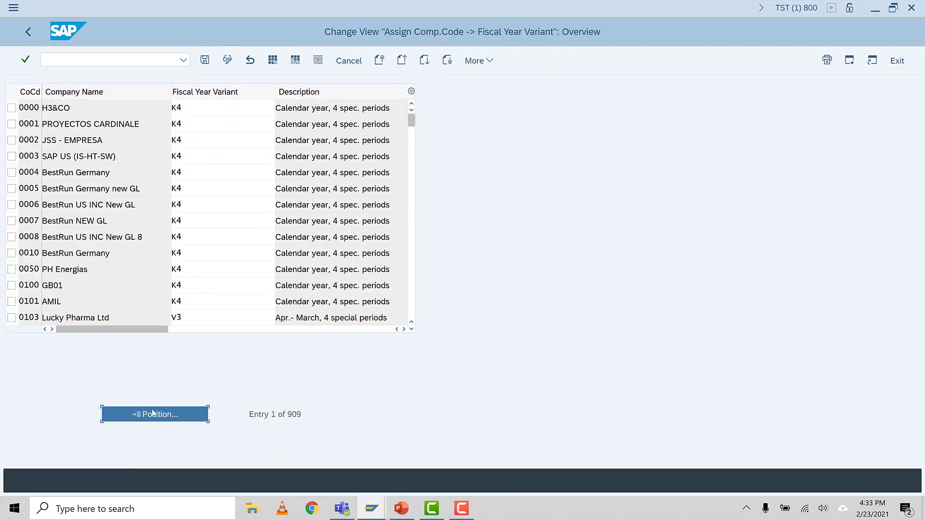
pyautogui.write('IS')
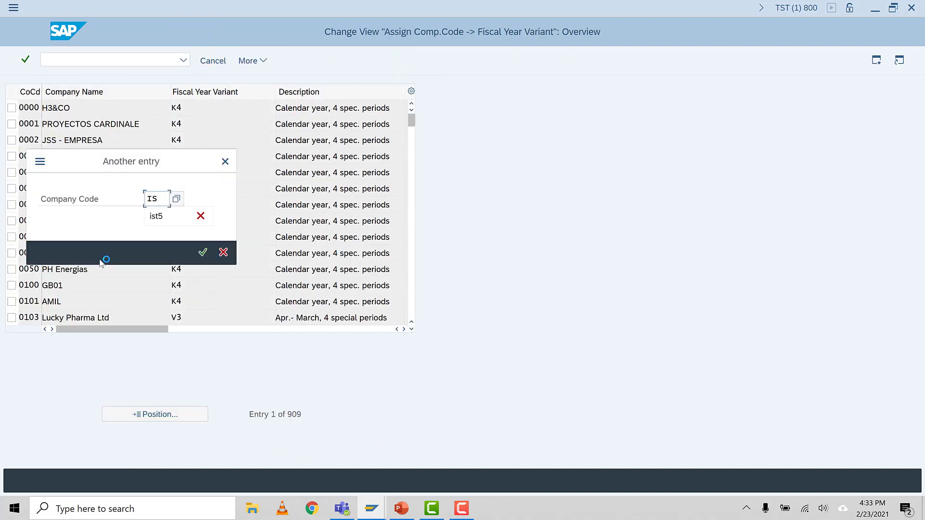
pyautogui.write('T5')
pyautogui.press('Return')
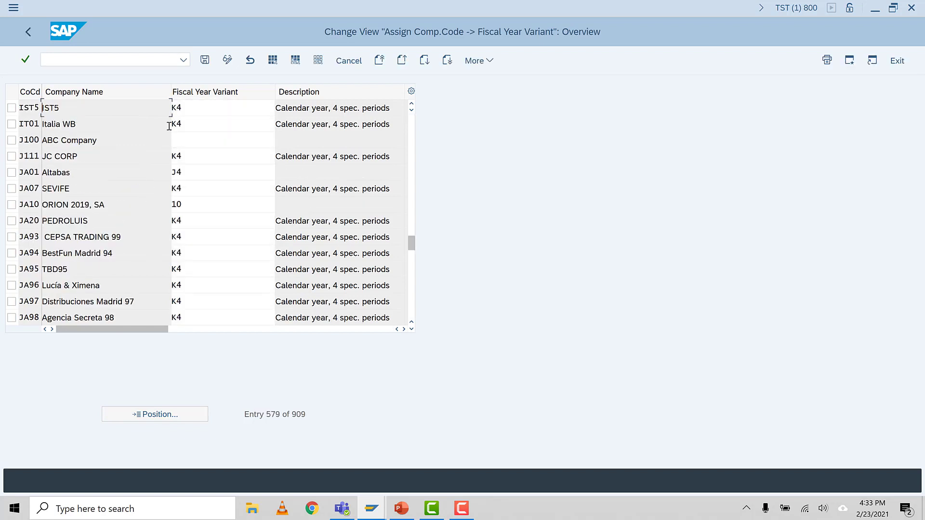
pyautogui.click(196, 108)
pyautogui.click(205, 60)
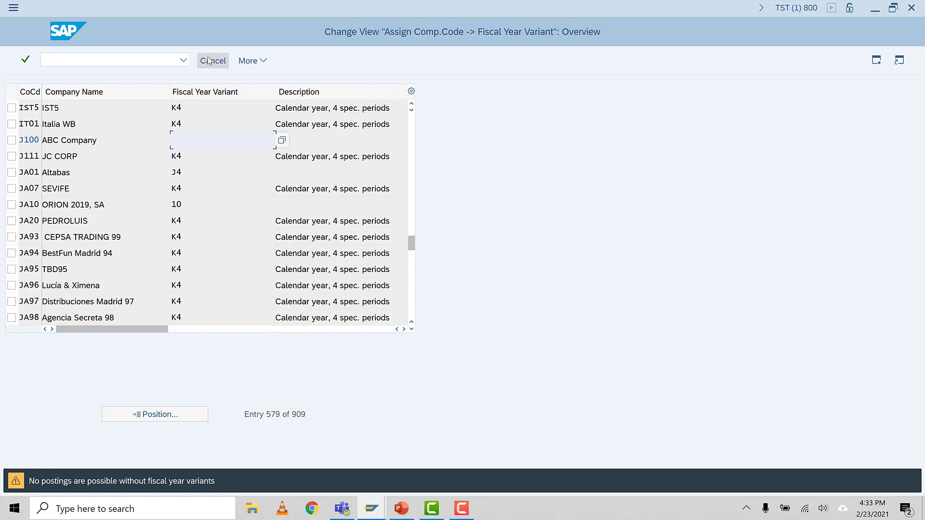
pyautogui.click(192, 107)
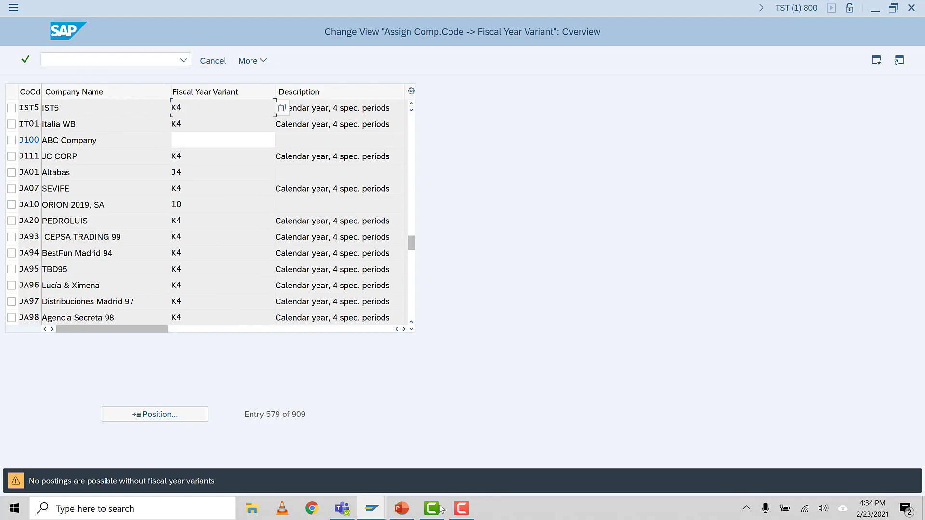
# Step: Look up the document number range code in the PowerPoint task list and open transaction FBN1 in SAP
pyautogui.click(402, 509)
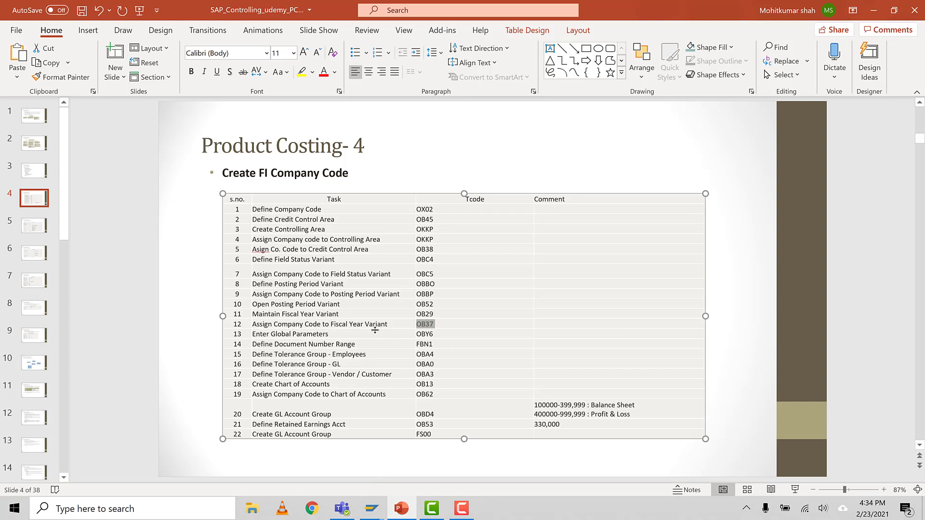
pyautogui.click(340, 334)
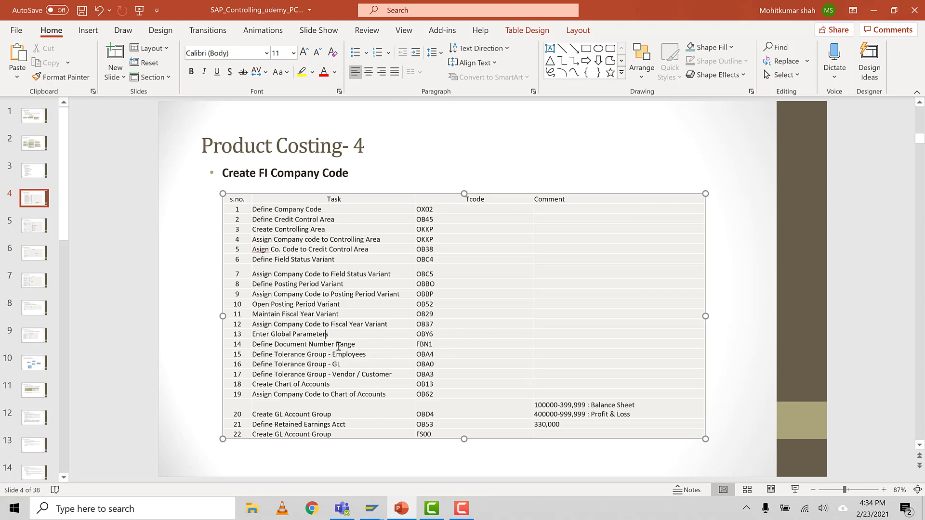
pyautogui.click(370, 345)
pyautogui.moveTo(372, 508)
pyautogui.click(412, 455)
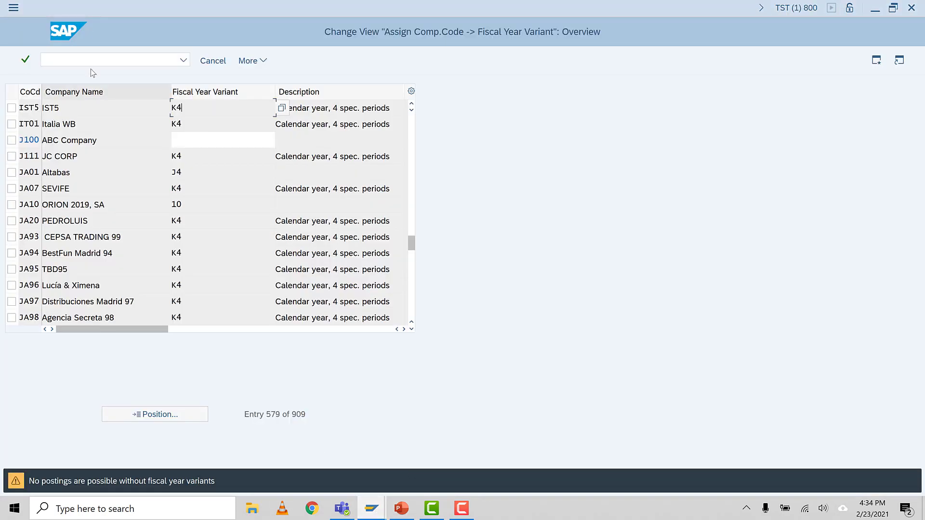
pyautogui.write('/NFBN')
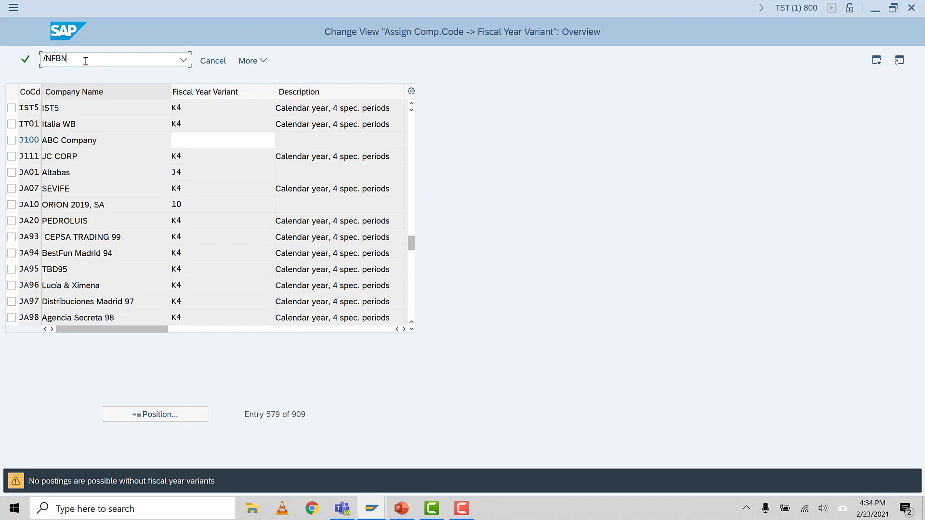
pyautogui.press('Return')
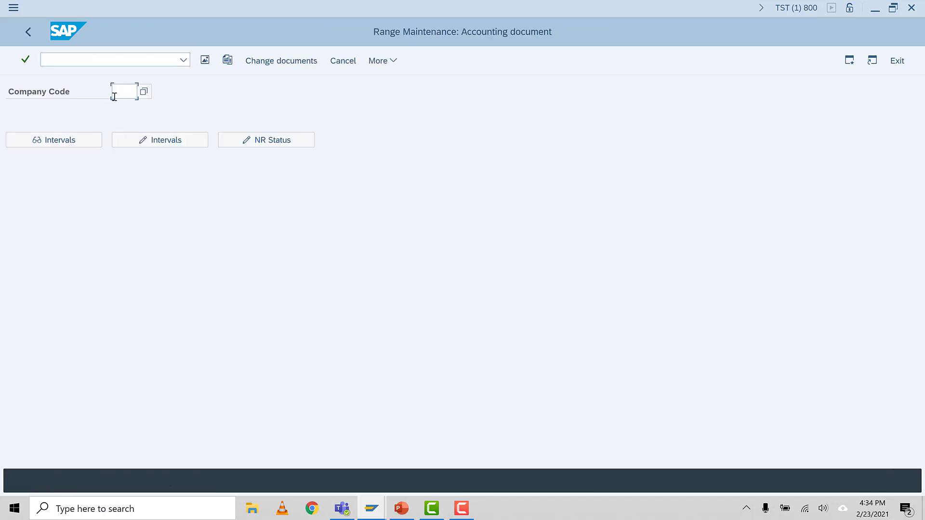
# Step: Open company code IST5's document number intervals for editing and enter interval 01 for year 9999, starting at 100000
pyautogui.write('IST5')
pyautogui.press('Return')
pyautogui.click(142, 137)
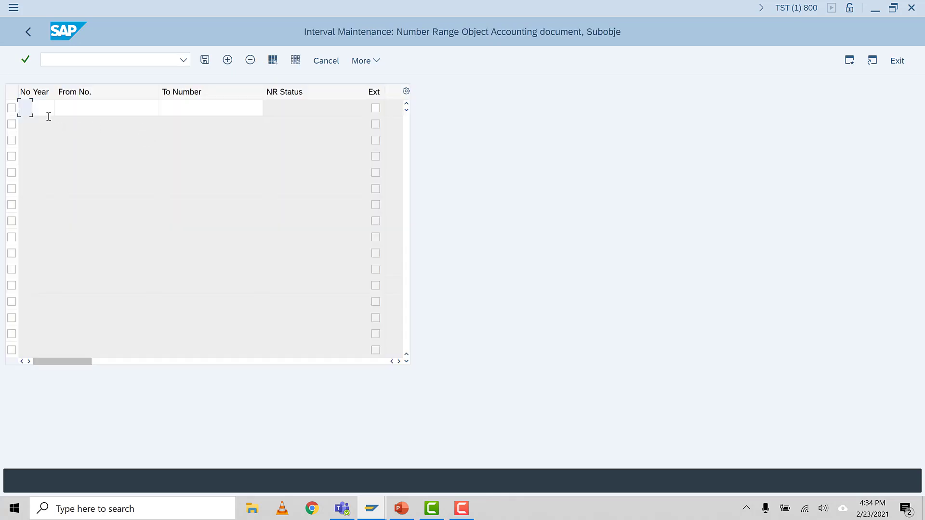
pyautogui.write('01')
pyautogui.write('9999')
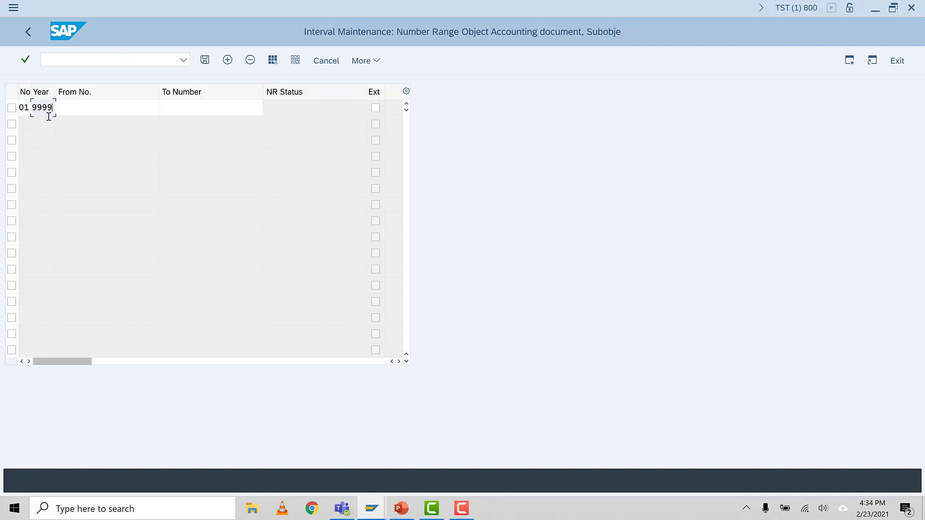
pyautogui.click(73, 105)
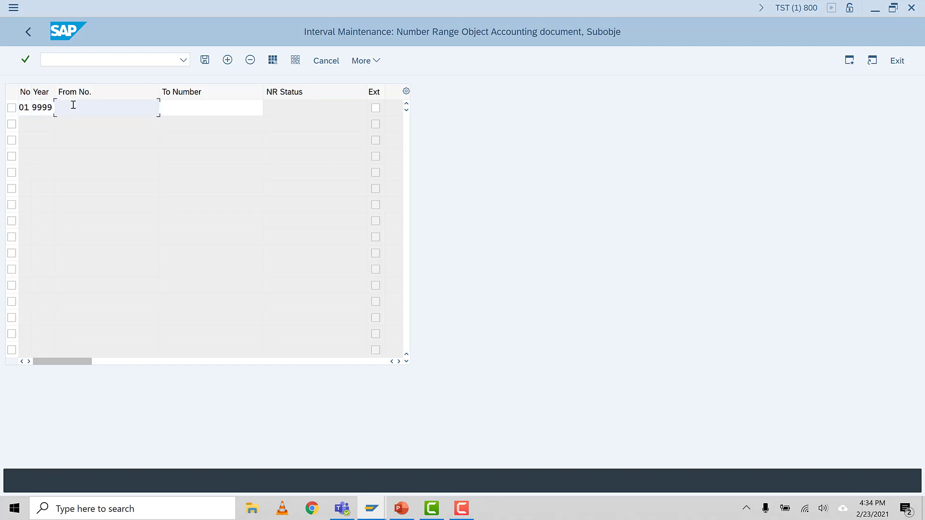
pyautogui.write('100000')
# Step: Set the upper number of interval 01 to 199999 and save the number range, accepting the transport notice
pyautogui.moveTo(97, 110); pyautogui.dragTo(1, 134)
pyautogui.hotkey('ctrl', 'c')
pyautogui.click(183, 108)
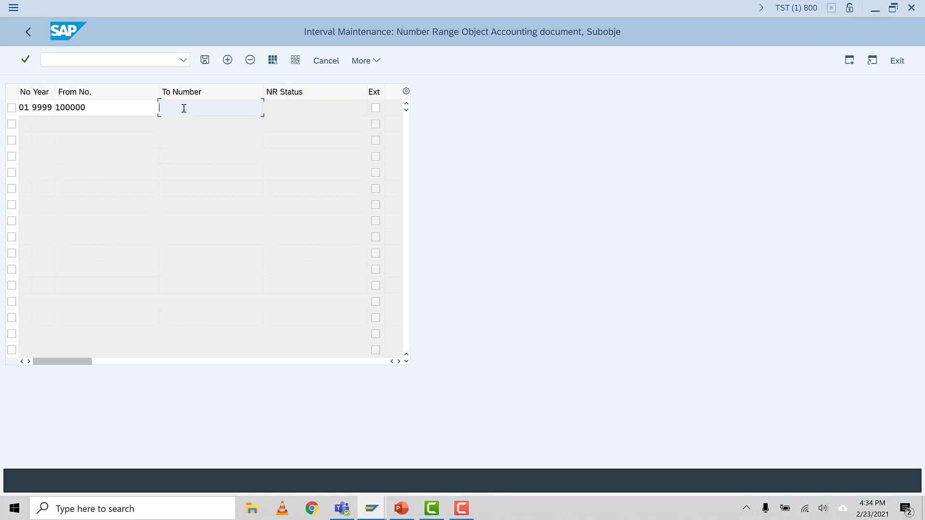
pyautogui.hotkey('ctrl', 'v')
pyautogui.press('BackSpace')
pyautogui.press('BackSpace')
pyautogui.press('BackSpace')
pyautogui.press('BackSpace')
pyautogui.press('BackSpace')
pyautogui.write('99999')
pyautogui.press('Return')
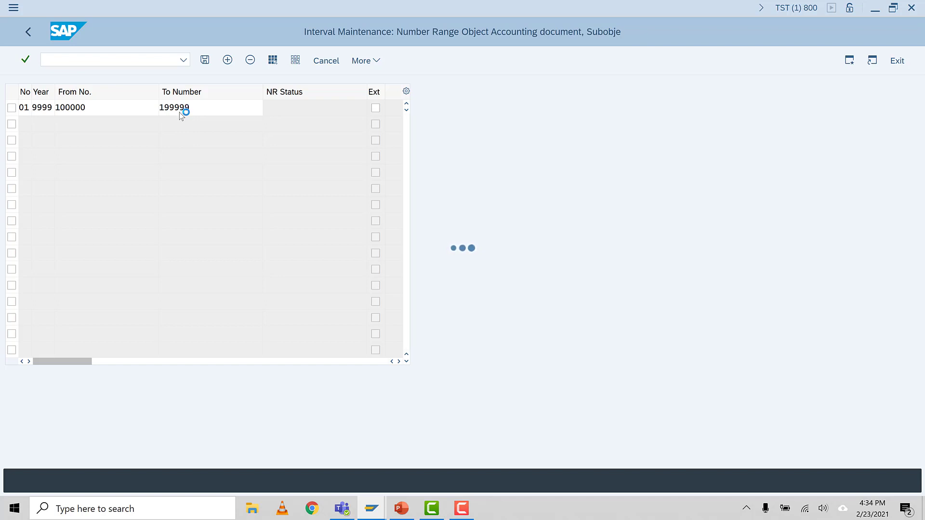
pyautogui.click(206, 66)
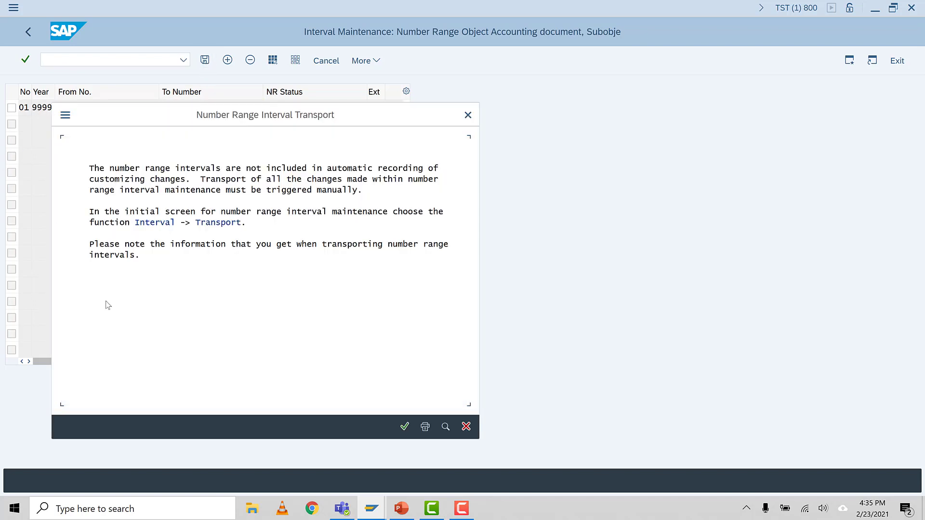
pyautogui.click(405, 426)
# Step: Look up the employee tolerance group code in the PowerPoint task list and open transaction OBA4 in SAP
pyautogui.click(399, 511)
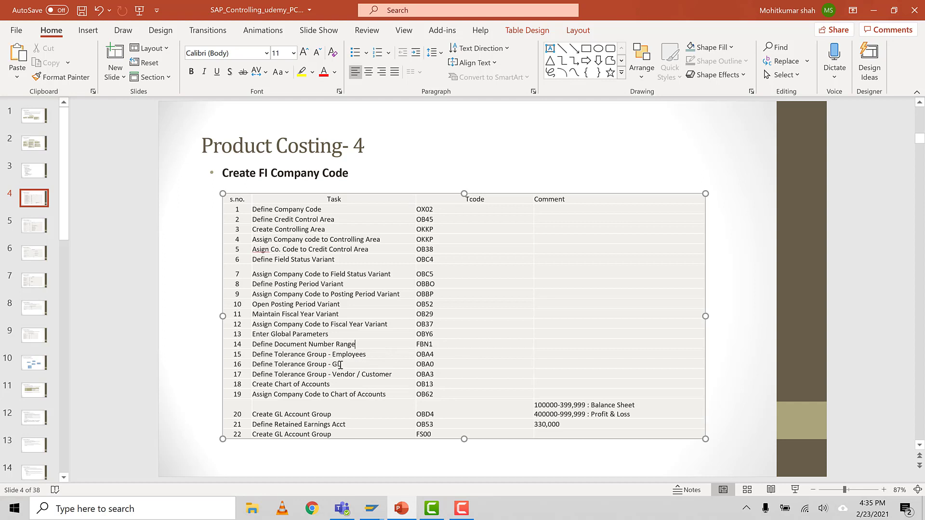
pyautogui.moveTo(434, 349); pyautogui.dragTo(417, 360)
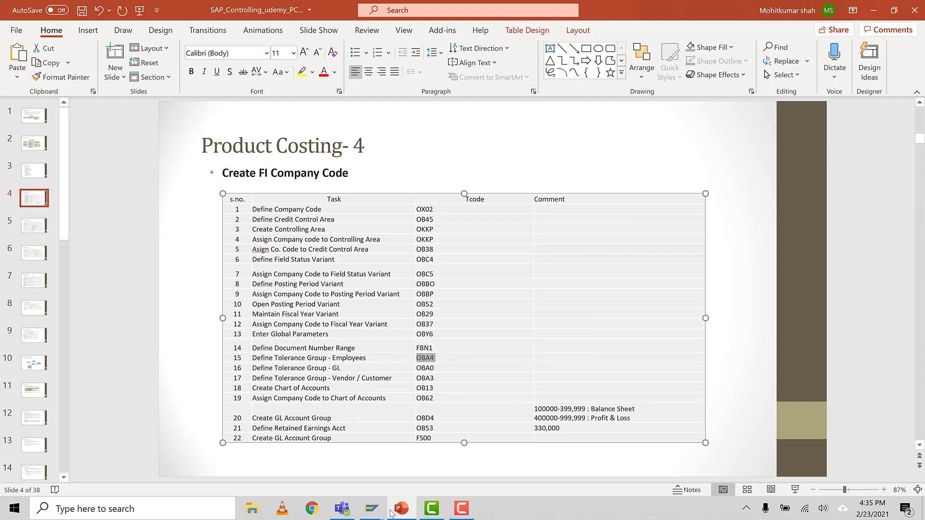
pyautogui.moveTo(380, 510)
pyautogui.click(415, 458)
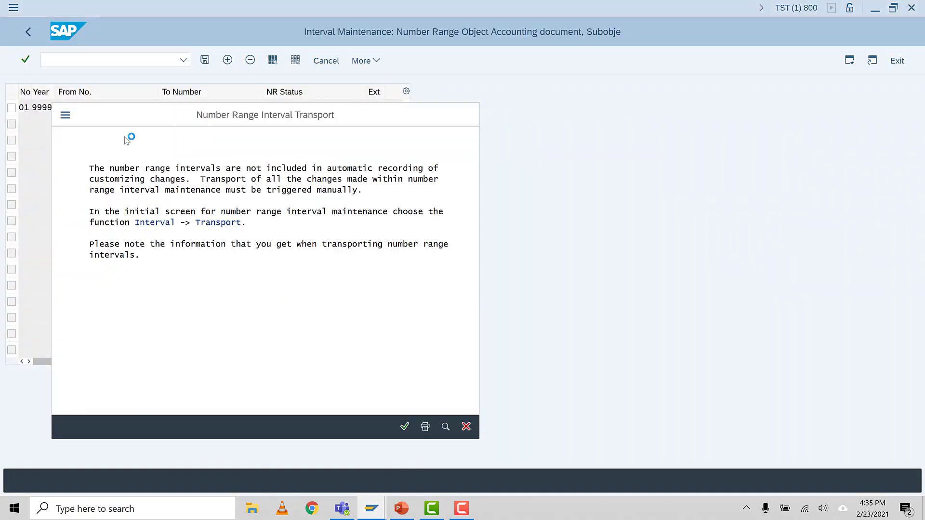
pyautogui.click(461, 508)
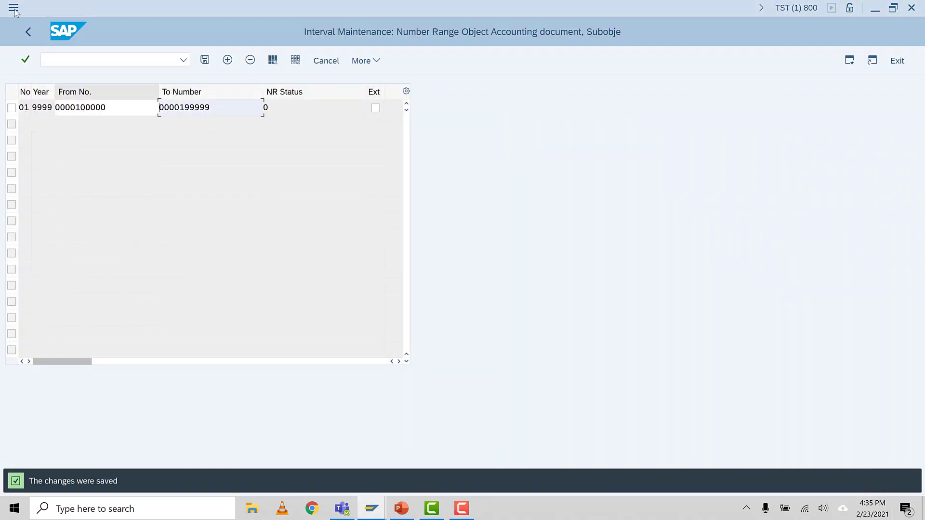
pyautogui.click(60, 56)
pyautogui.write('/NOBA4')
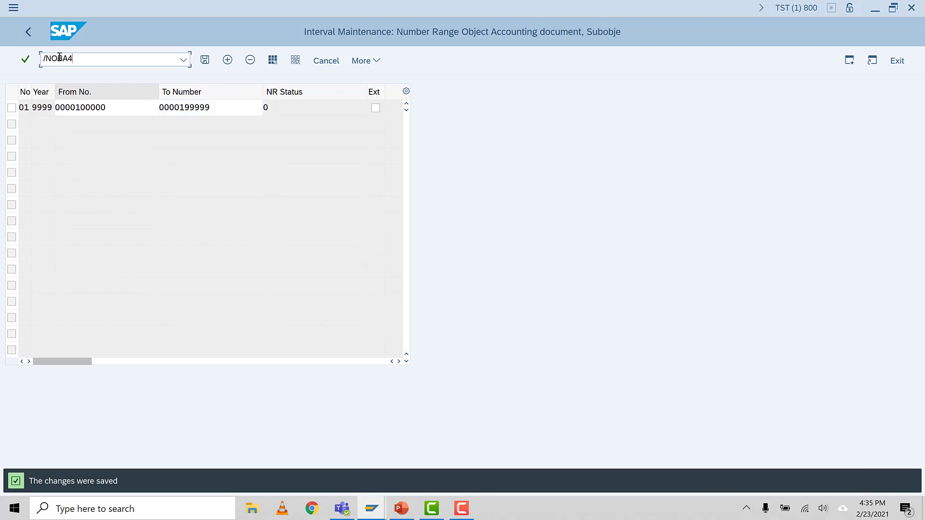
pyautogui.press('Return')
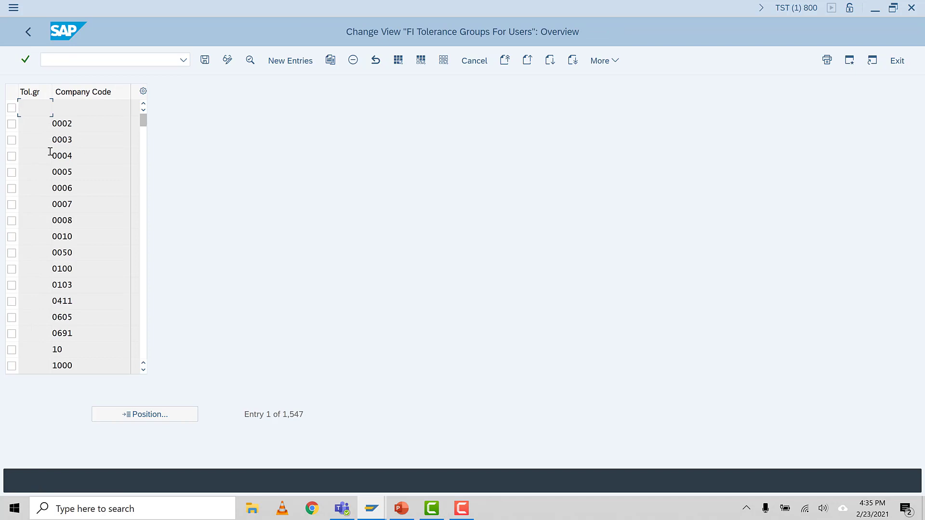
# Step: Create a new FI user tolerance group entry for company code IST5, leaving the group blank
pyautogui.click(290, 60)
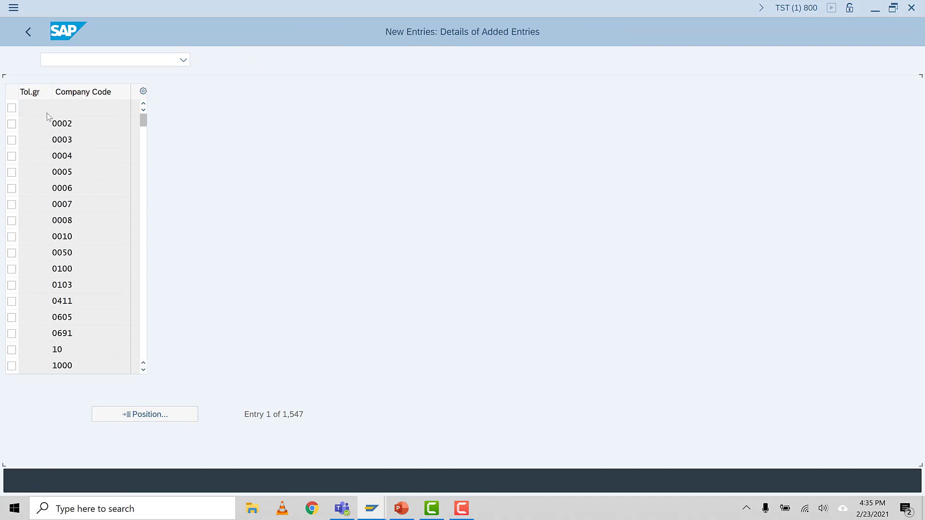
pyautogui.click(109, 107)
pyautogui.click(104, 88)
pyautogui.click(112, 114)
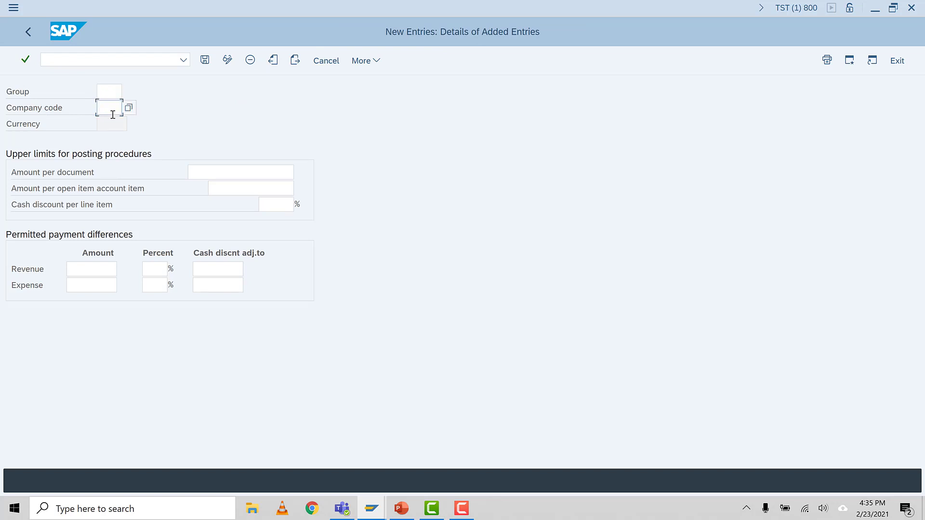
pyautogui.click(110, 91)
pyautogui.click(111, 111)
pyautogui.write('IST5')
pyautogui.press('Return')
# Step: Set the limits per document and per open item account item to 1000000 and the line item cash discount to 5%, and save
pyautogui.click(223, 176)
pyautogui.write('1000000')
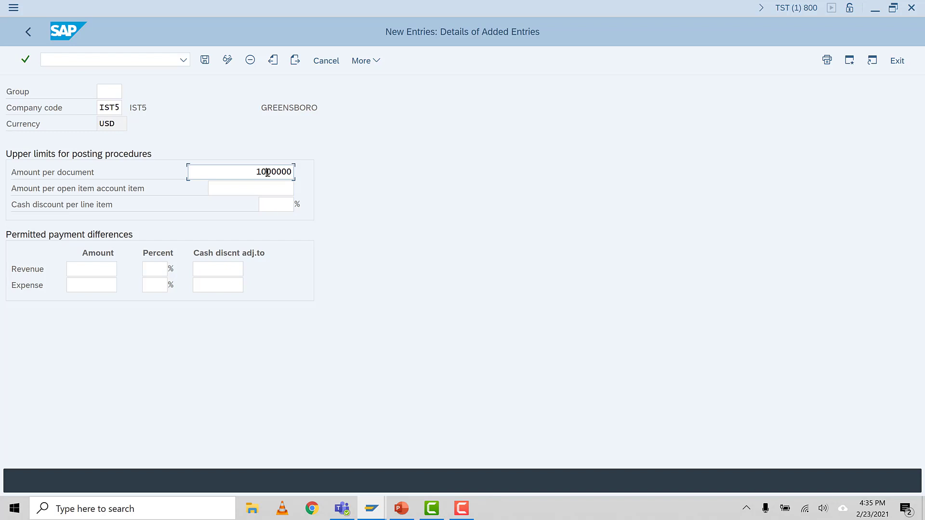
pyautogui.click(267, 172)
pyautogui.click(254, 188)
pyautogui.write('1000000')
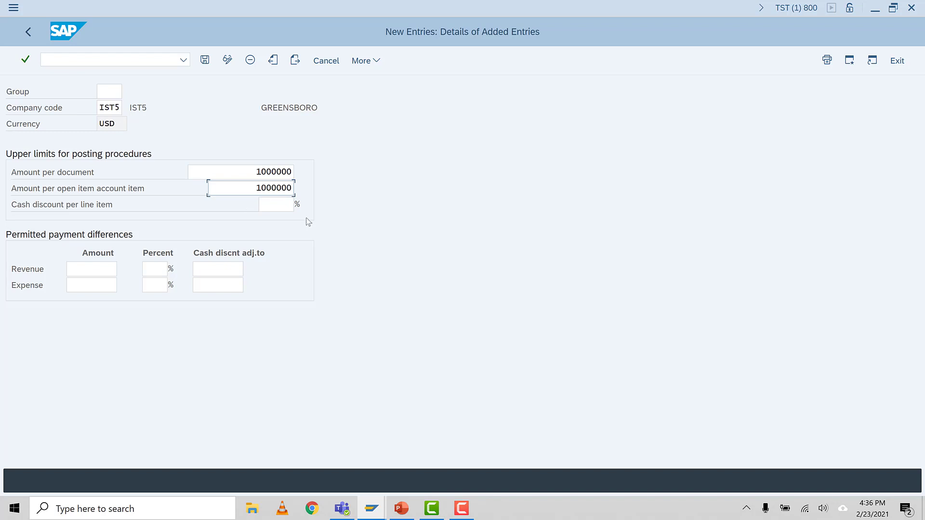
pyautogui.click(273, 208)
pyautogui.write('5')
pyautogui.press('Return')
pyautogui.click(204, 60)
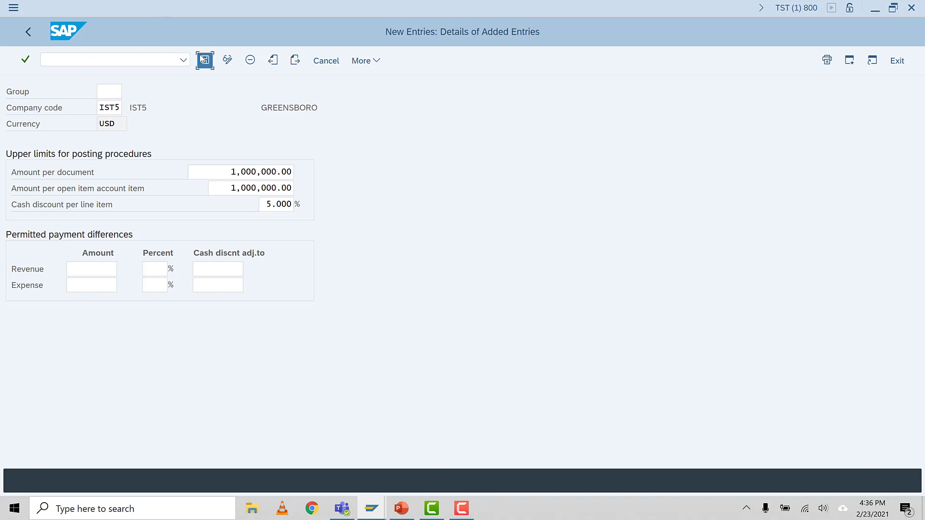
pyautogui.click(244, 252)
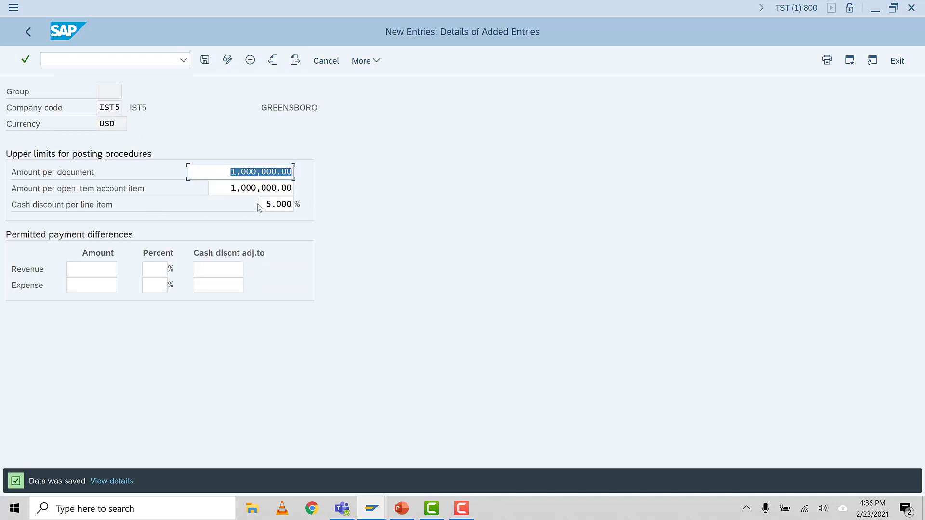
# Step: Review the upper limits per document and per open item account item, and save the tolerance entry again
pyautogui.click(227, 175)
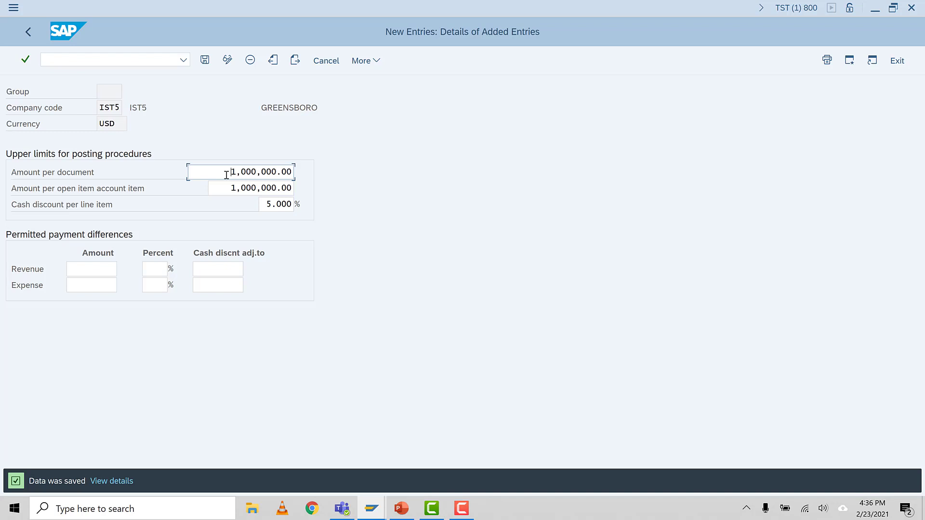
pyautogui.click(257, 174)
pyautogui.click(255, 189)
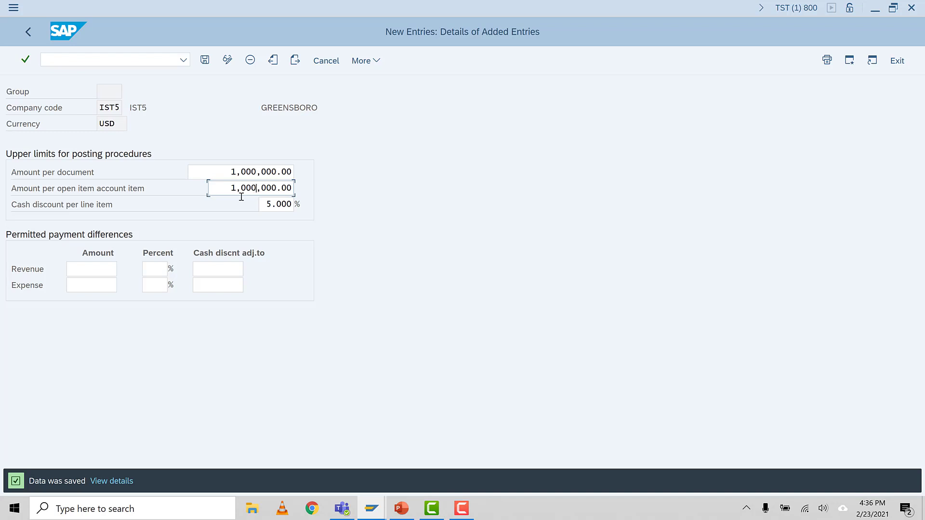
pyautogui.moveTo(232, 188); pyautogui.dragTo(311, 196)
pyautogui.click(261, 188)
pyautogui.click(205, 61)
pyautogui.click(205, 62)
# Step: Open transaction OKKP and position the controlling area list at IST5
pyautogui.click(144, 58)
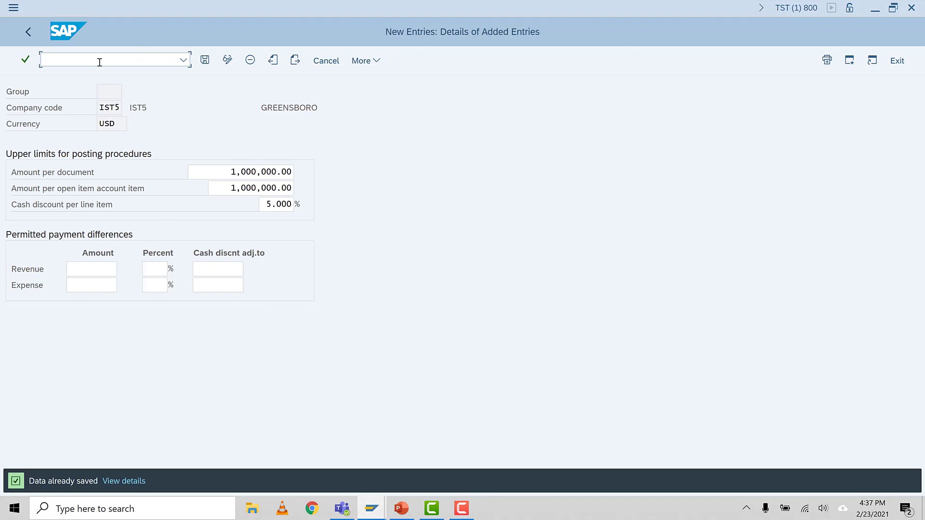
pyautogui.write('NOKKP')
pyautogui.press('Return')
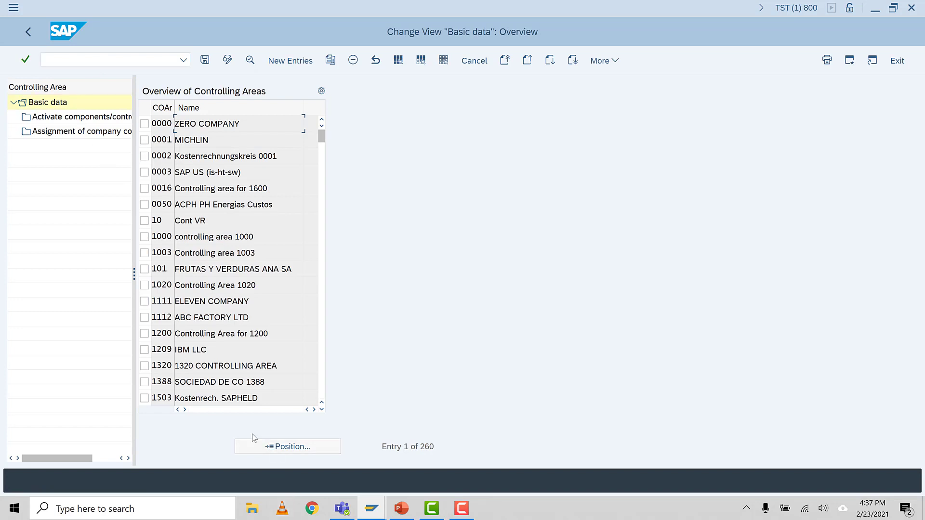
pyautogui.click(264, 446)
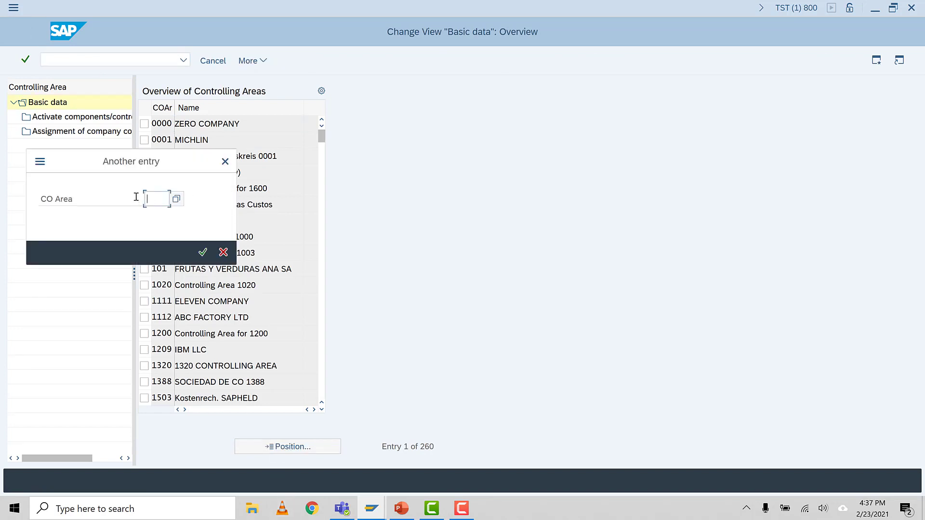
pyautogui.write('1575')
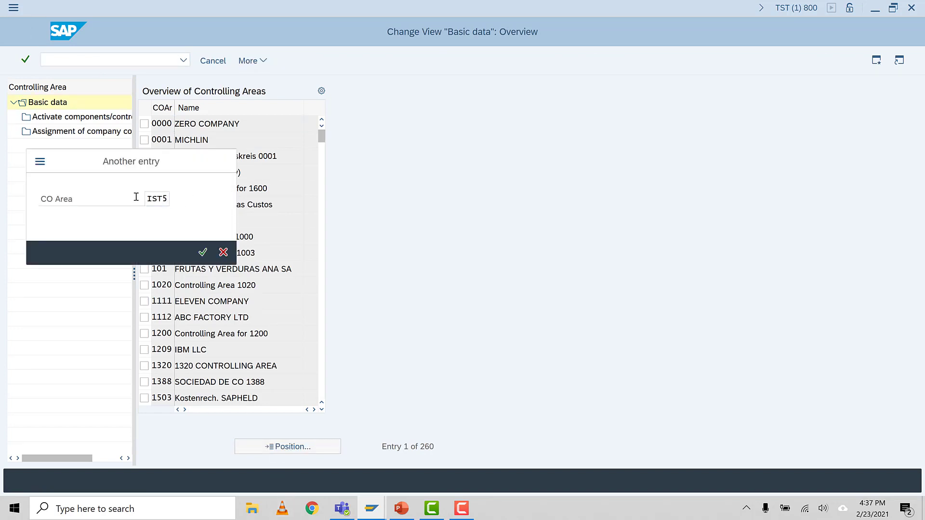
pyautogui.press('Return')
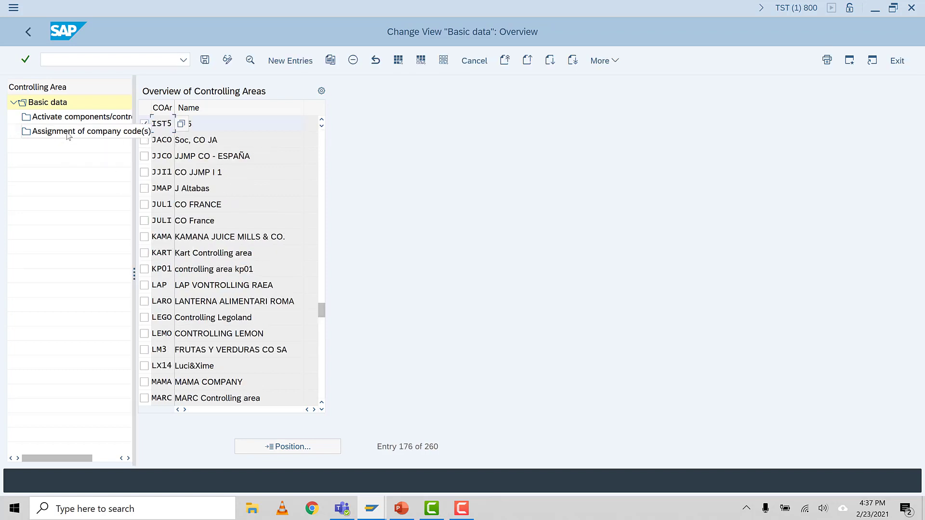
# Step: Assign company code IST5 to controlling area IST5 and save the assignment under the proposed customizing request
pyautogui.doubleClick(67, 132)
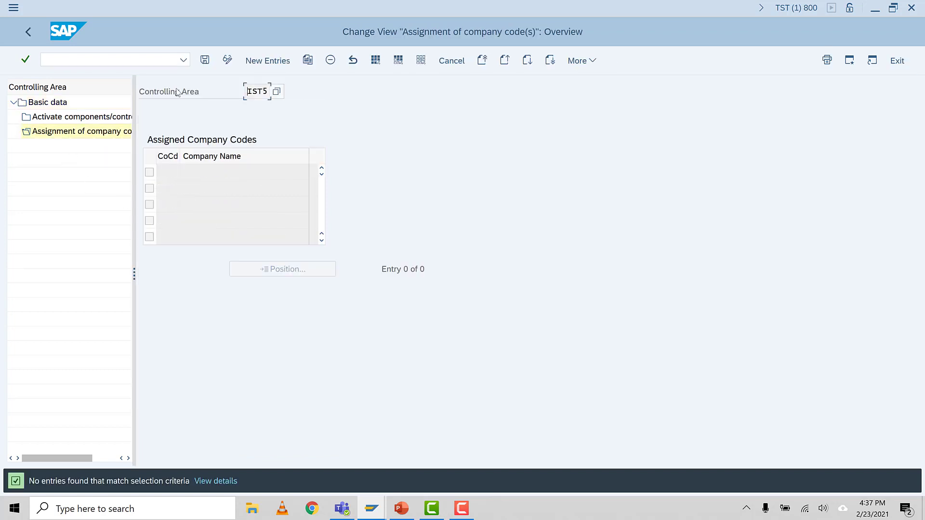
pyautogui.click(262, 64)
pyautogui.write('IST')
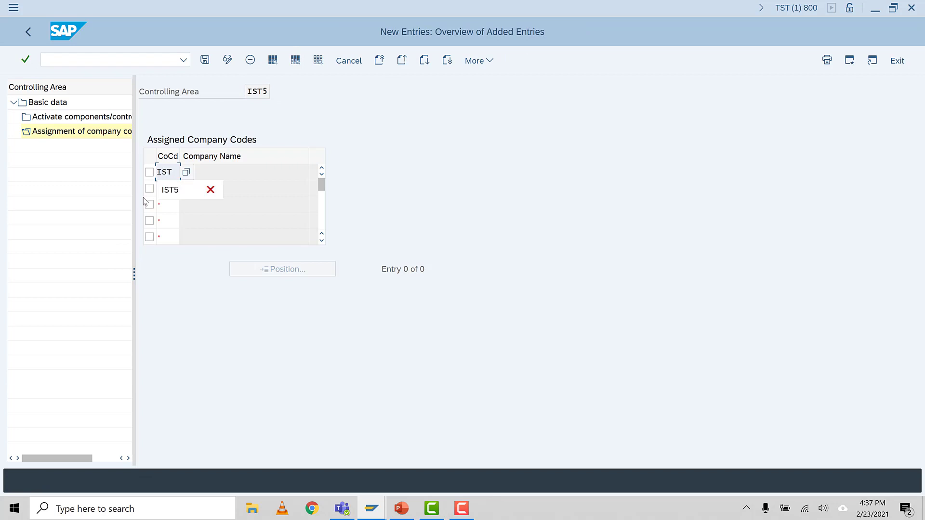
pyautogui.write('5')
pyautogui.press('Return')
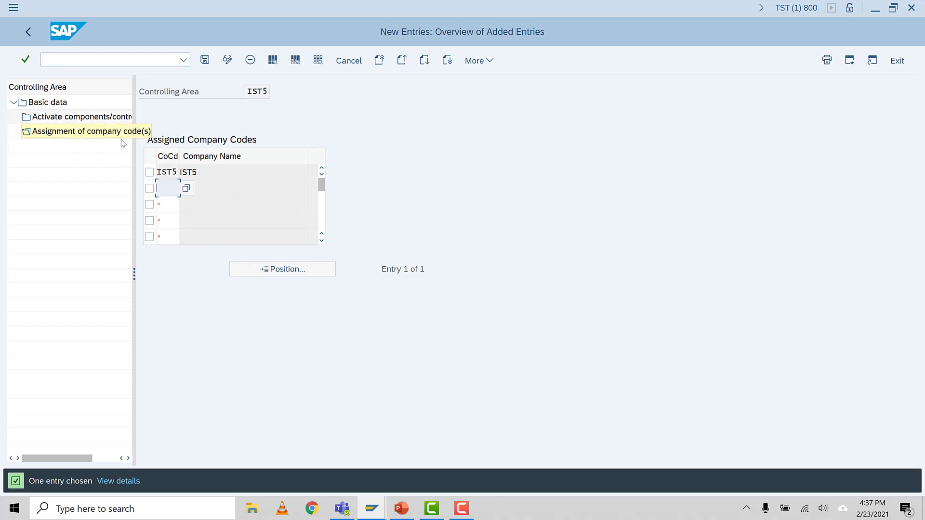
pyautogui.click(205, 59)
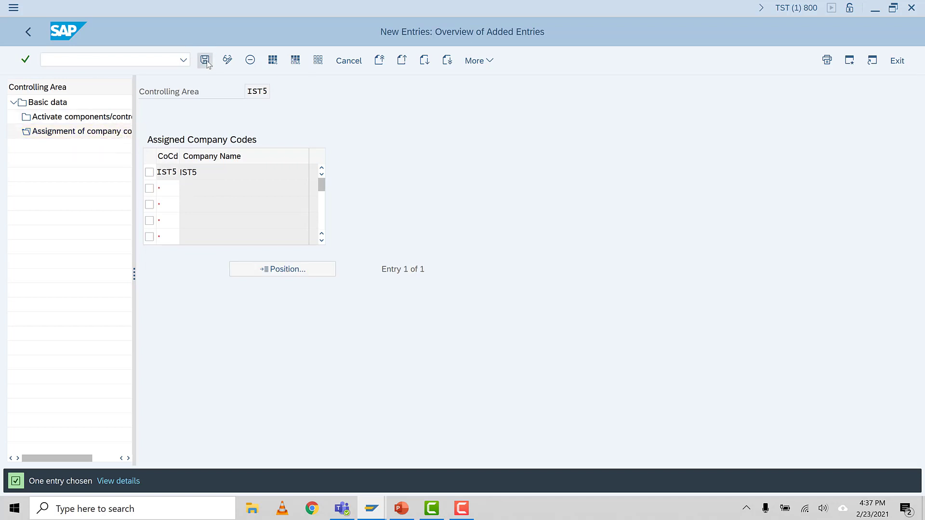
pyautogui.click(215, 201)
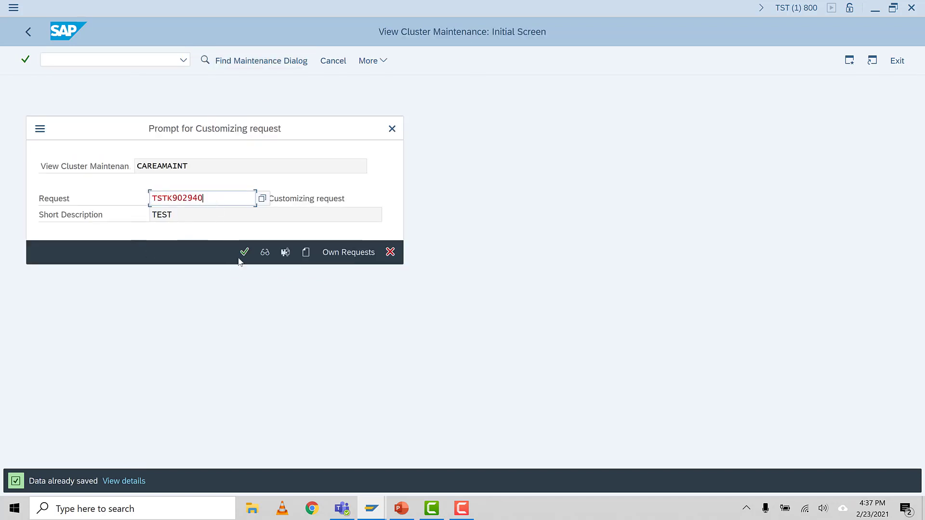
pyautogui.click(244, 252)
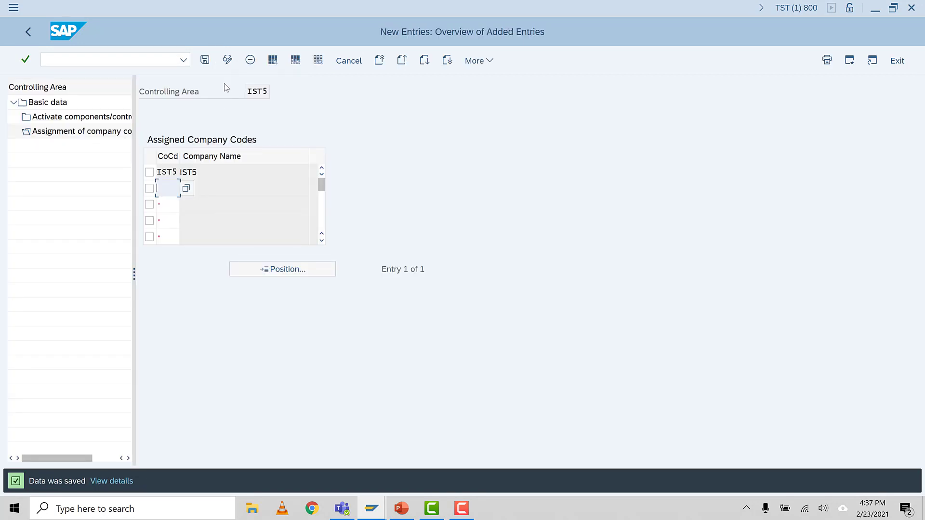
# Step: Create a new components and control indicators entry for controlling area IST5 starting in fiscal year 2021
pyautogui.doubleClick(78, 122)
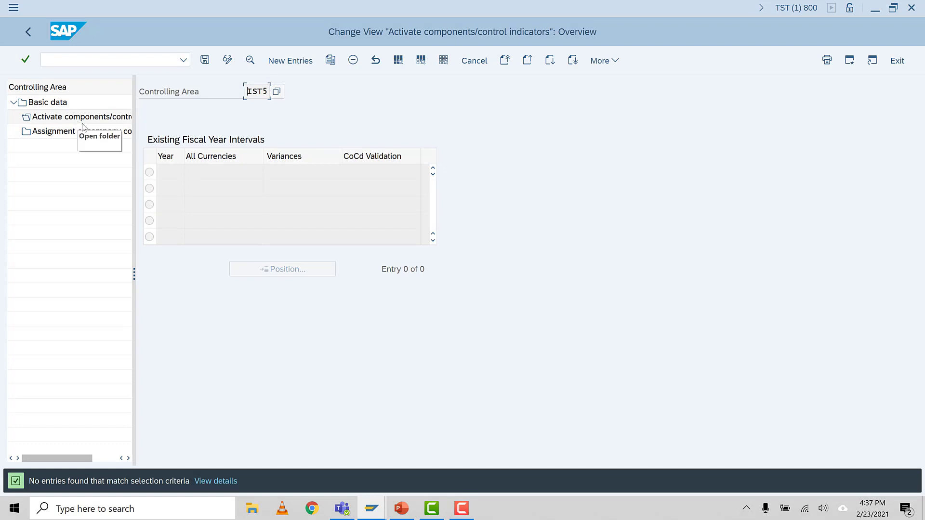
pyautogui.click(288, 66)
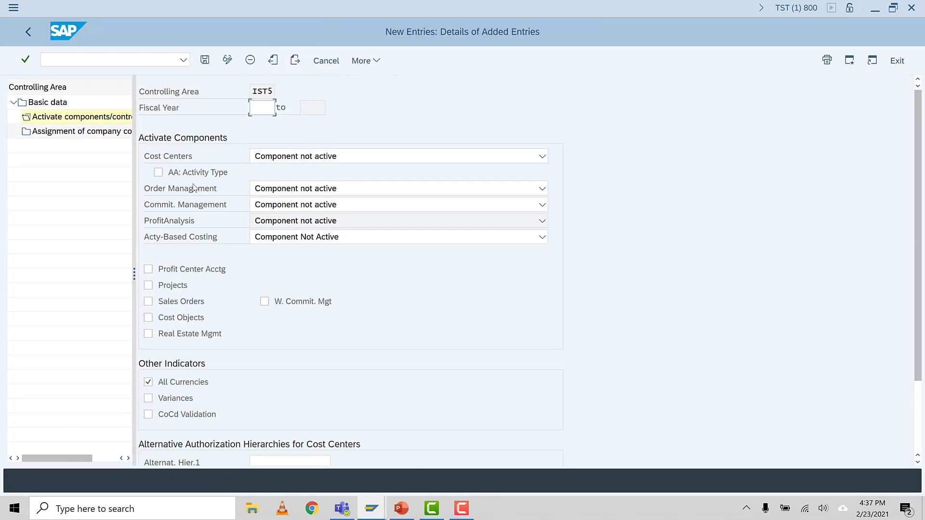
pyautogui.write('2021')
pyautogui.press('Return')
# Step: Set Cost Centers, Order Management and Commit. Management to active, and enable AA: Activity Type
pyautogui.click(355, 158)
pyautogui.click(333, 194)
pyautogui.click(158, 173)
pyautogui.click(381, 190)
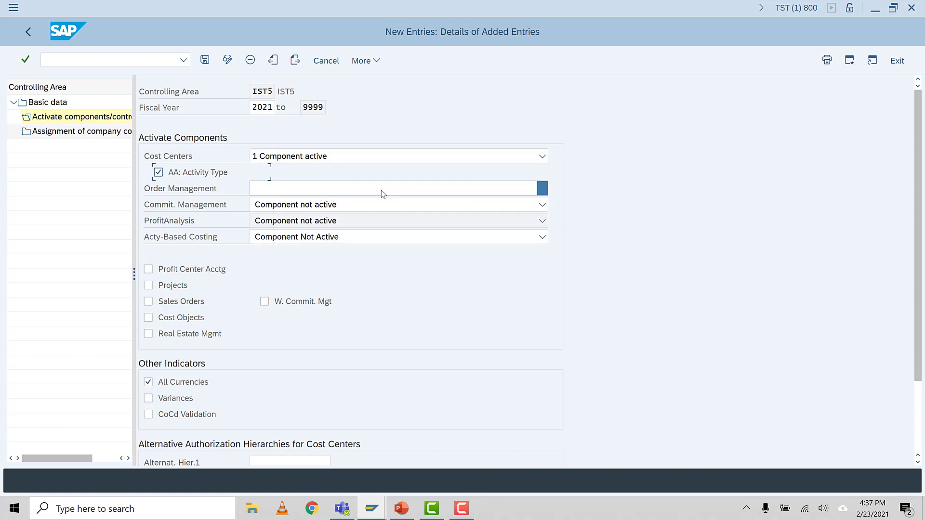
pyautogui.click(361, 224)
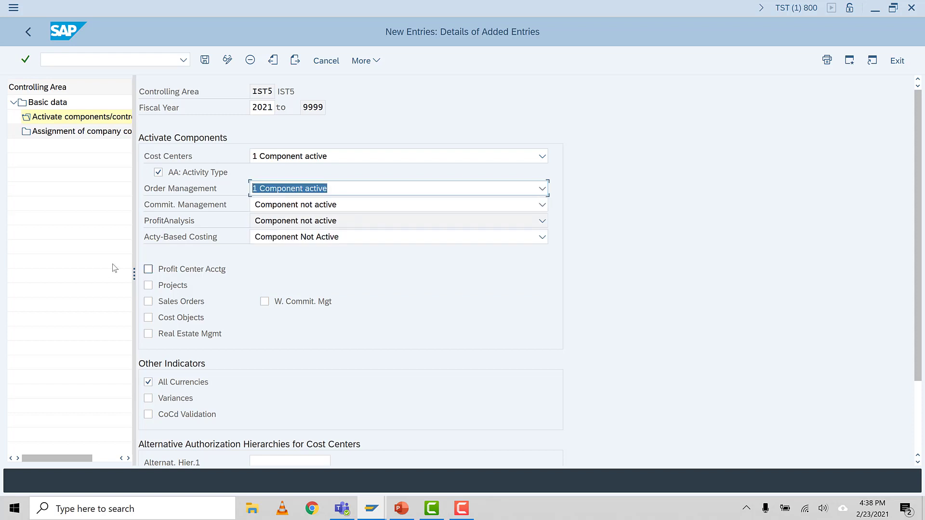
pyautogui.click(324, 211)
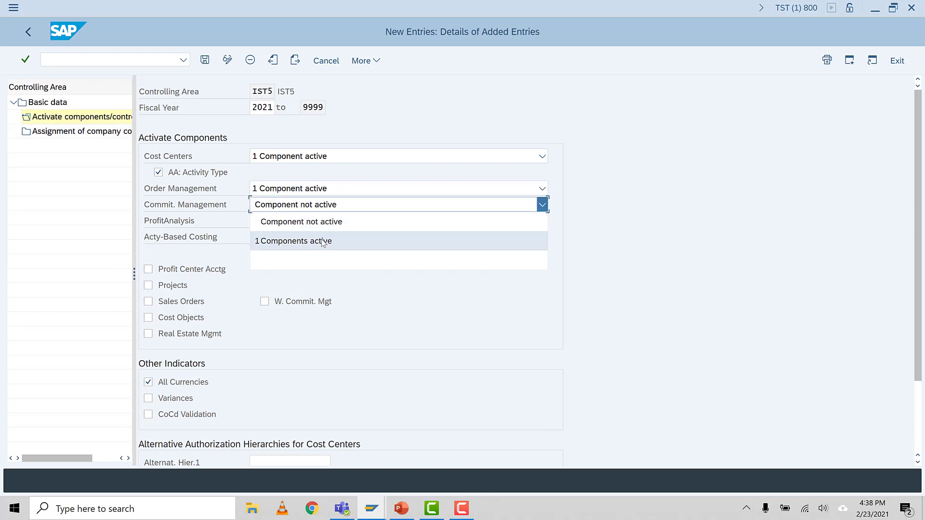
pyautogui.click(324, 241)
# Step: Enable Profit Center Acctg, Projects, Cost Objects, W. Commit. Mgt and Variances, and save the control indicators
pyautogui.click(148, 269)
pyautogui.click(164, 286)
pyautogui.click(165, 318)
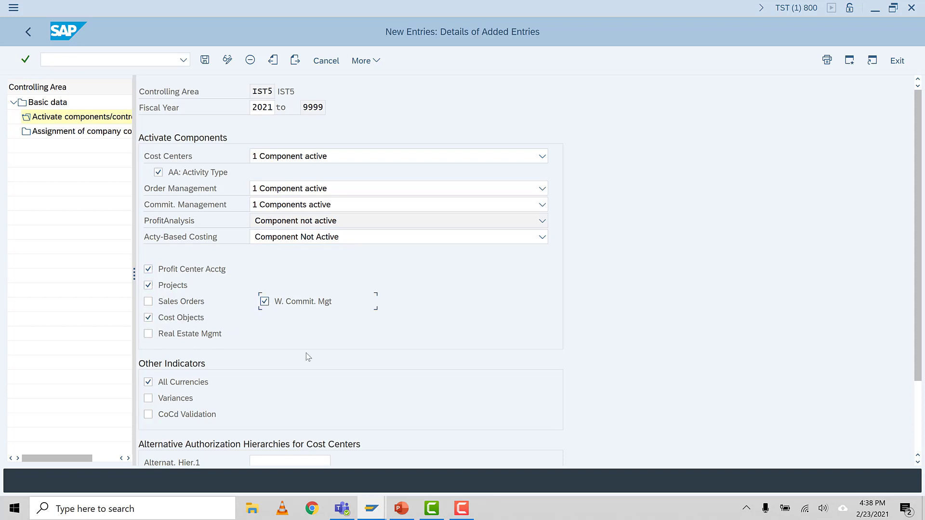
pyautogui.scroll(-3, 265, 373)
pyautogui.click(165, 336)
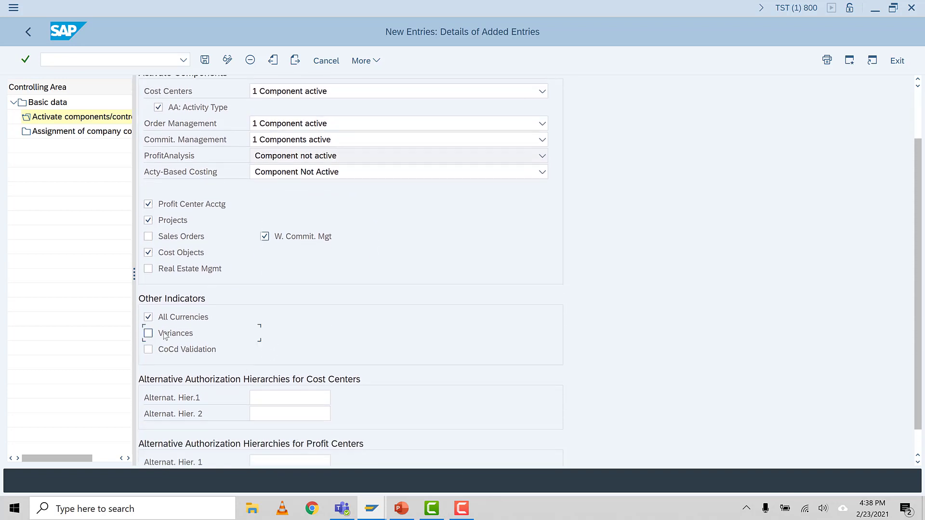
pyautogui.scroll(-1, 308, 363)
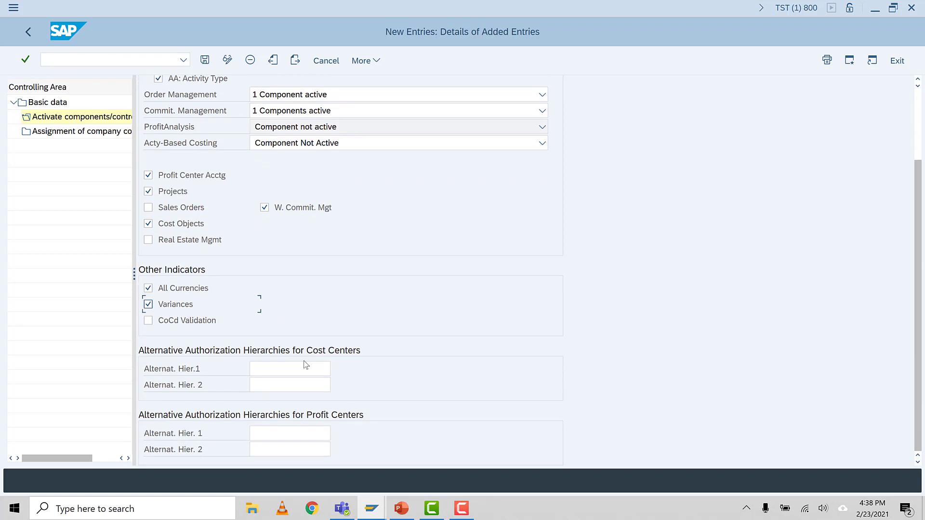
pyautogui.scroll(2, 299, 362)
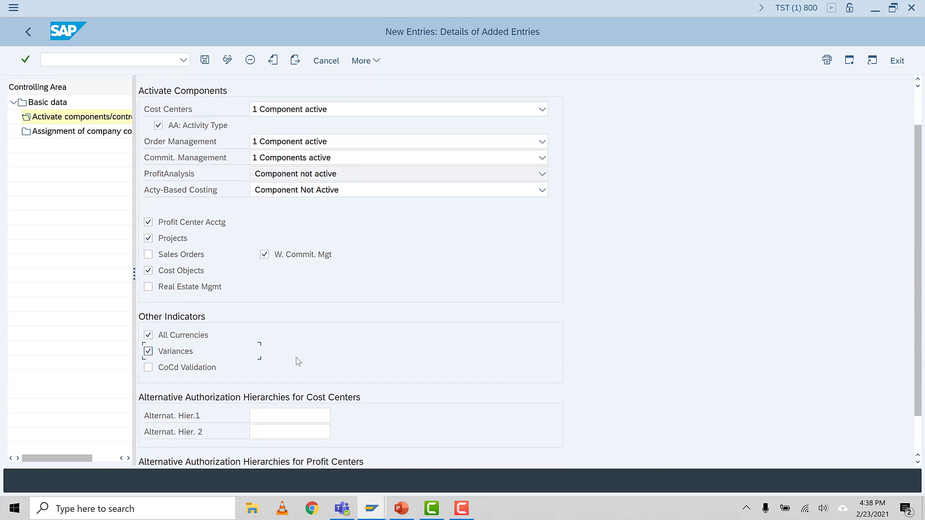
pyautogui.scroll(2, 339, 382)
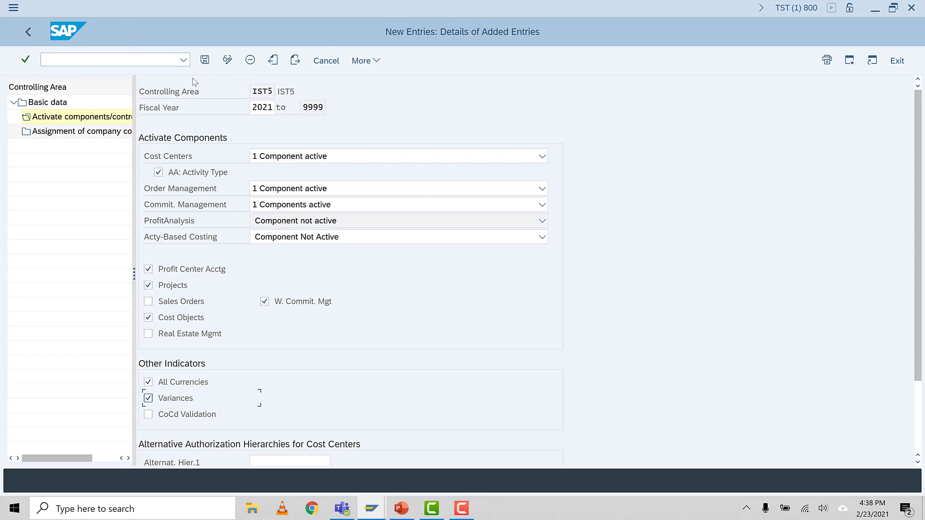
pyautogui.click(205, 60)
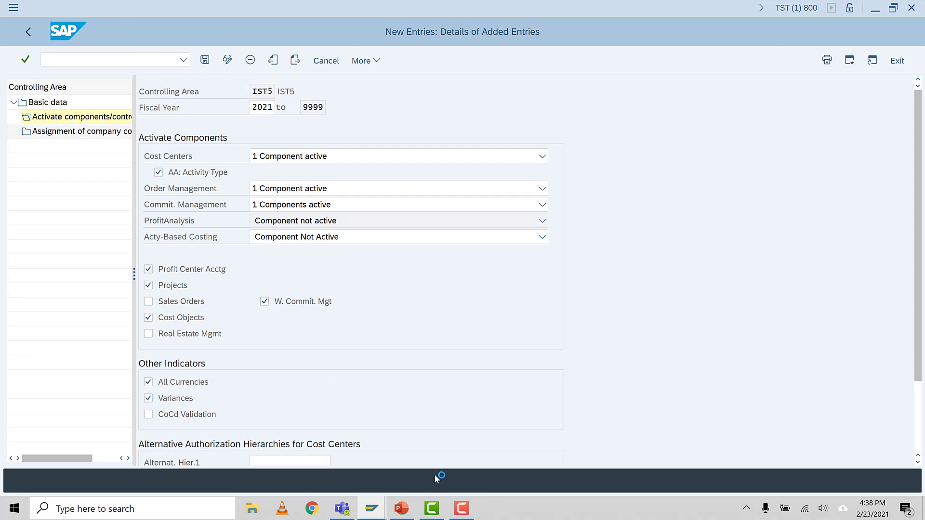
pyautogui.click(357, 435)
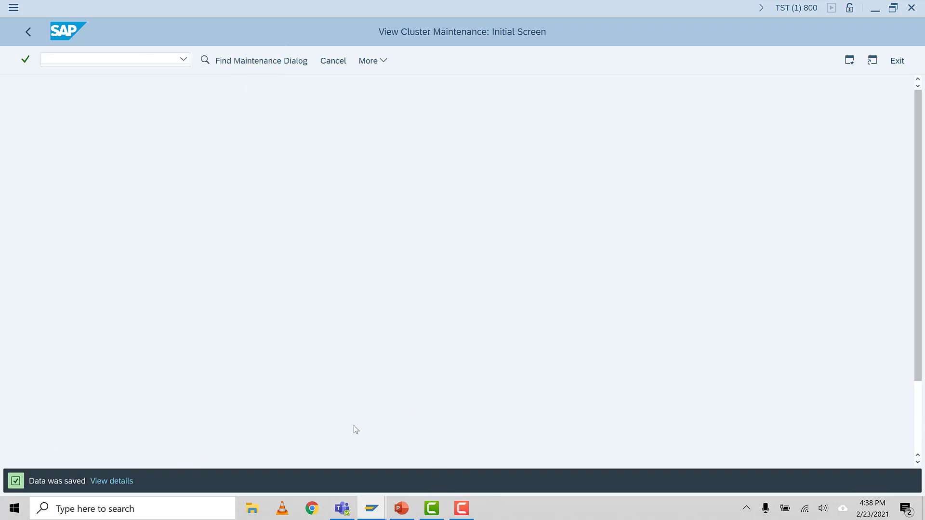
pyautogui.click(205, 59)
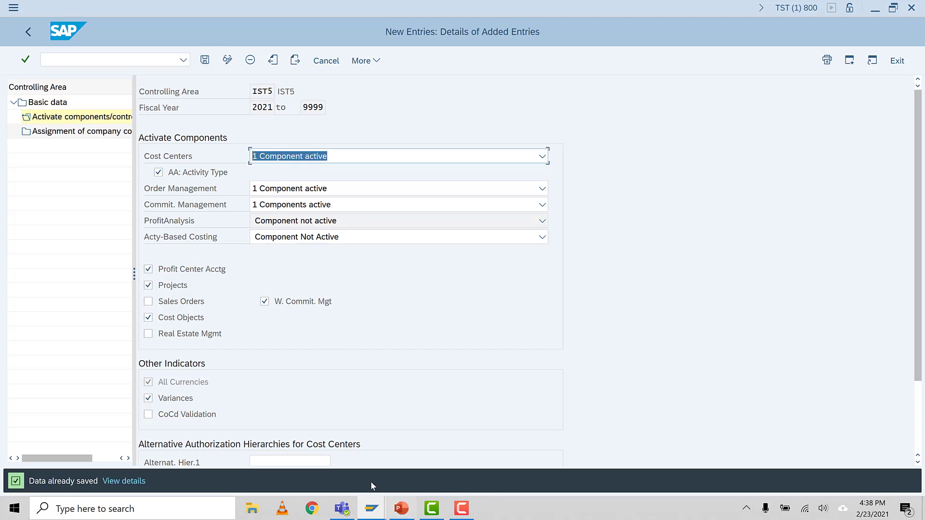
# Step: Switch to the PowerPoint presentation and view slide 5 with the Cost Center Accounting basic settings list
pyautogui.click(401, 508)
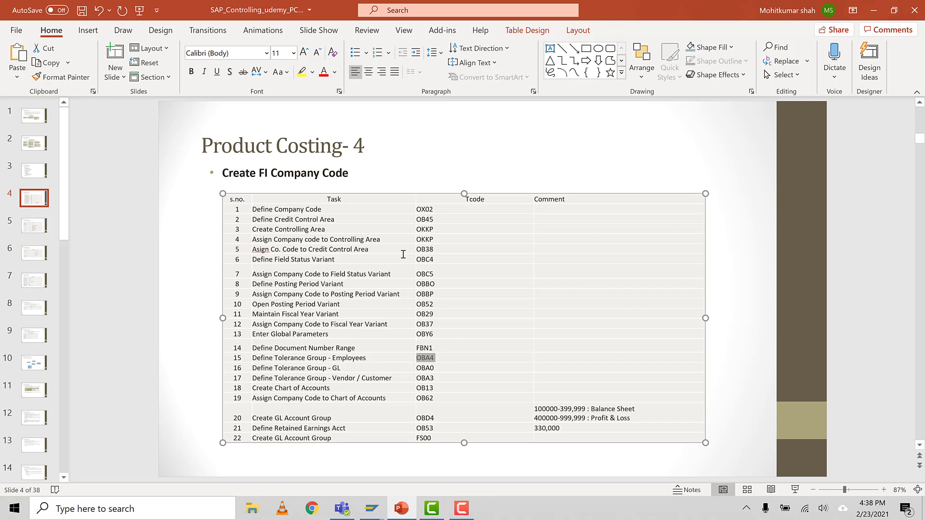
pyautogui.click(32, 227)
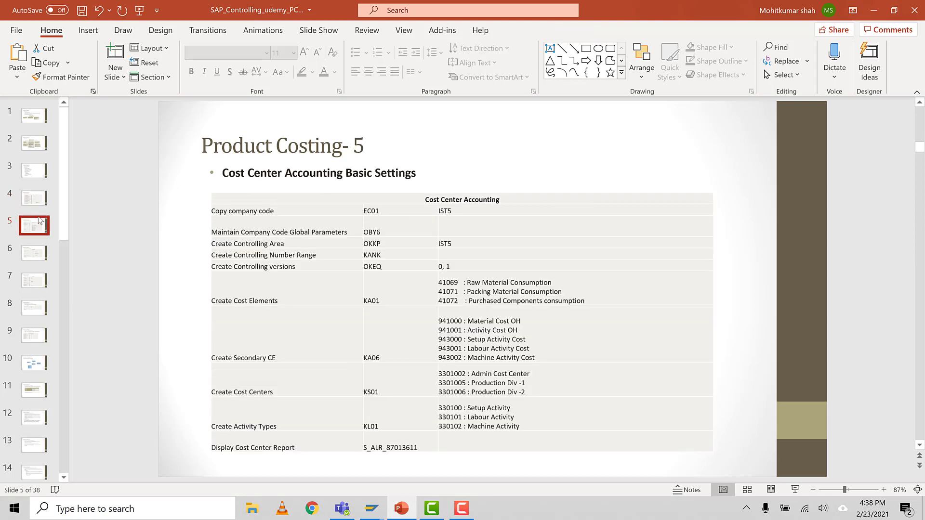
pyautogui.press('Up')
pyautogui.click(35, 225)
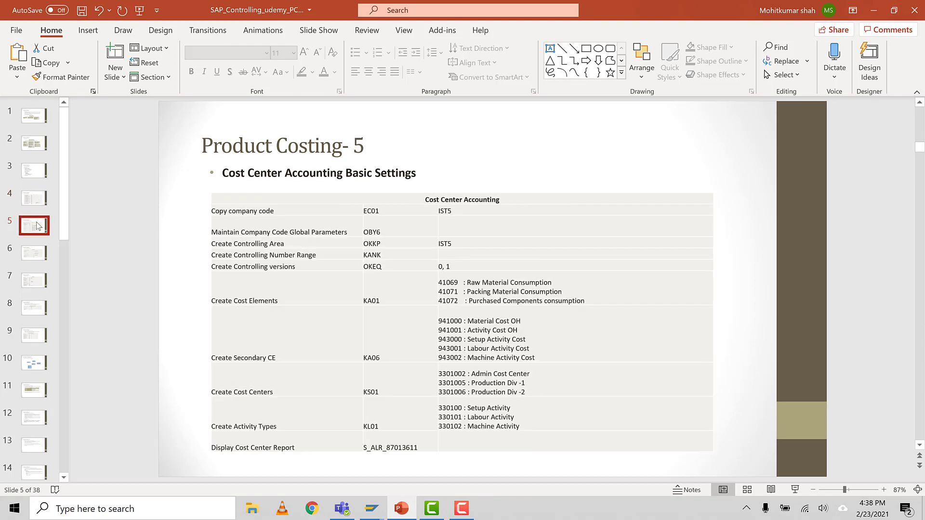